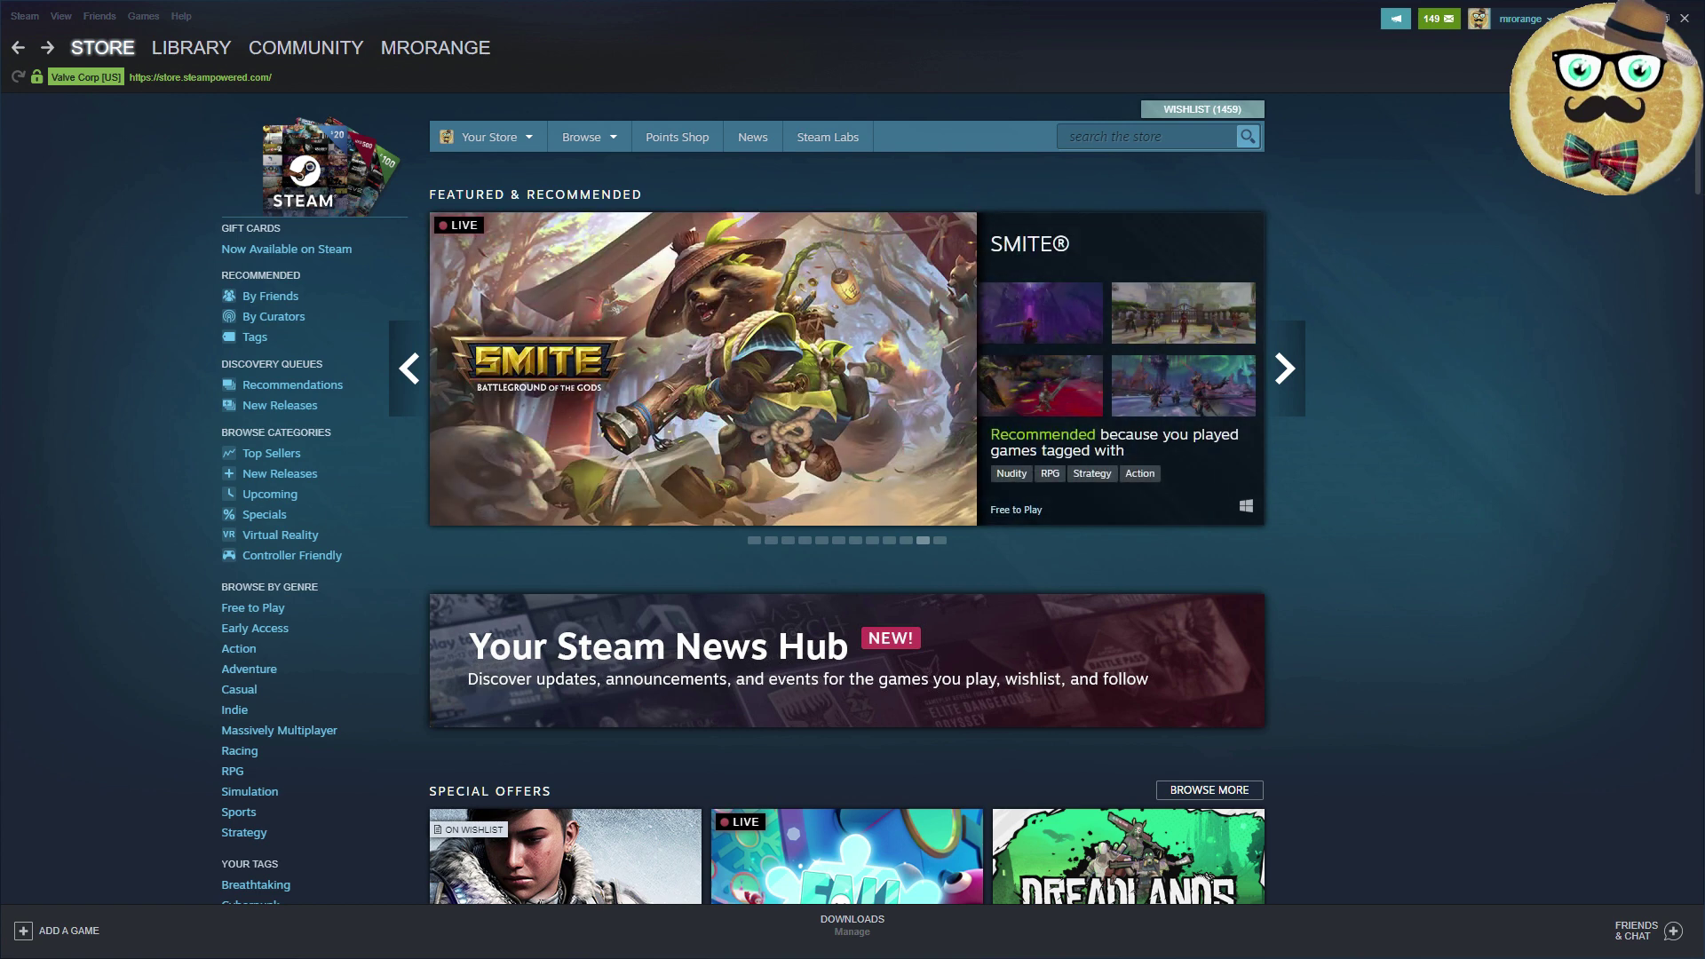
scroll(1508, 561, "down", 2)
scroll(1473, 550, "down", 2)
scroll(1451, 530, "down", 1)
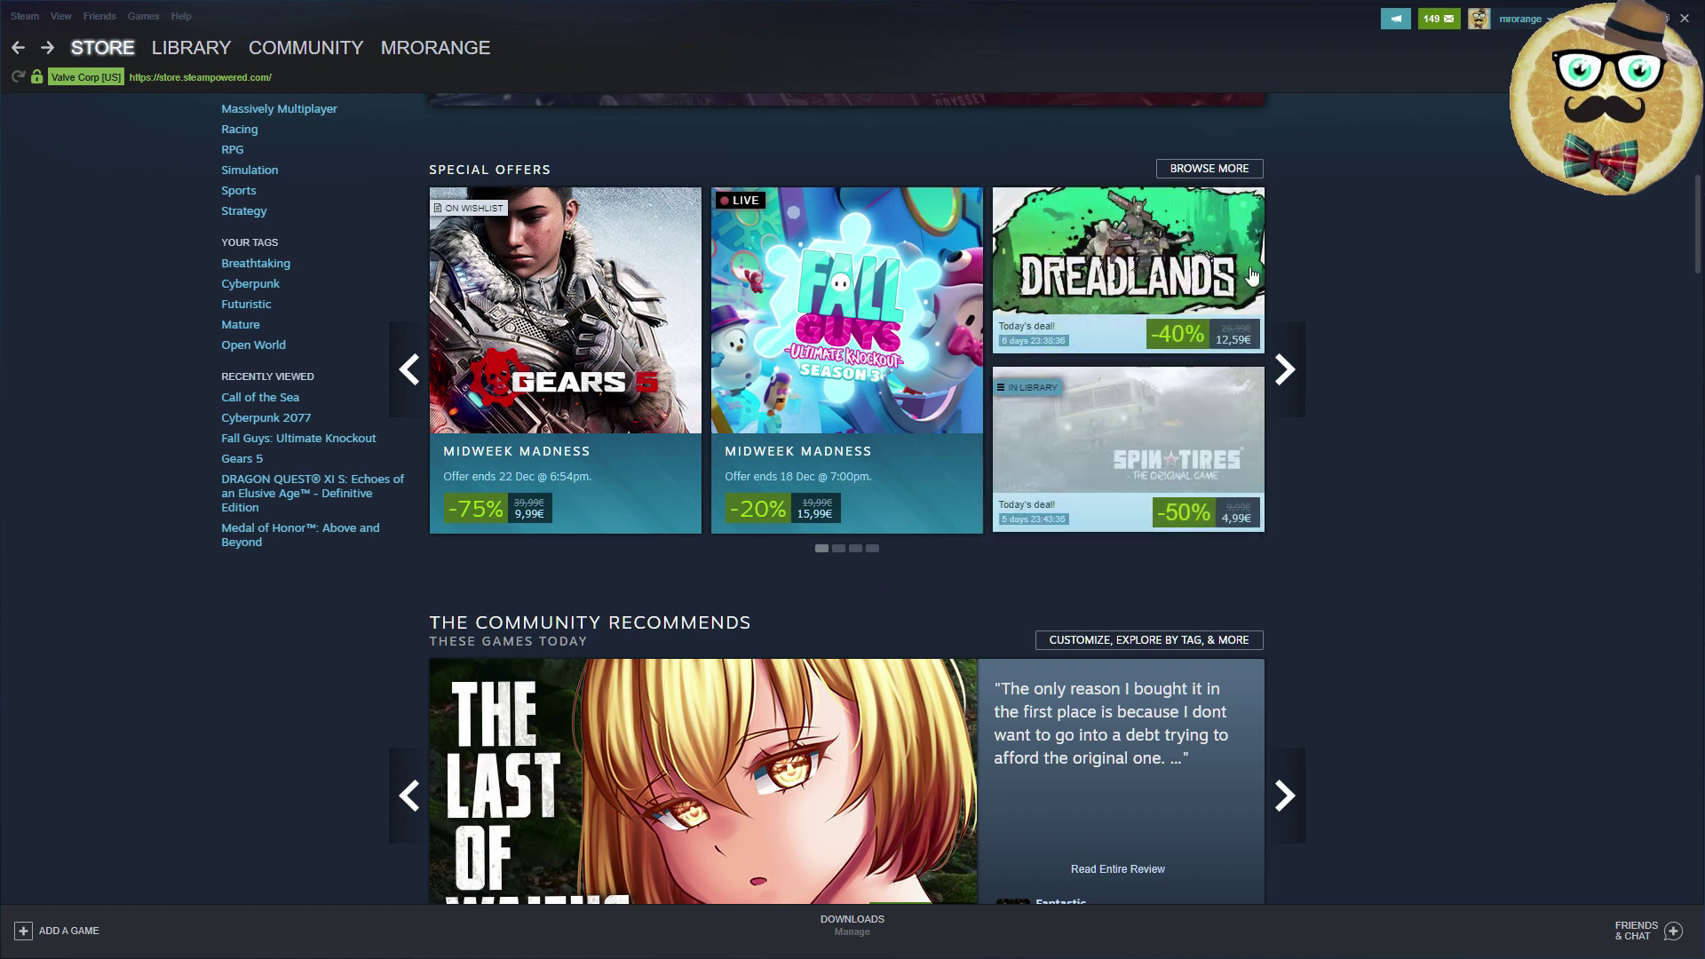
mouse_move(1129, 449)
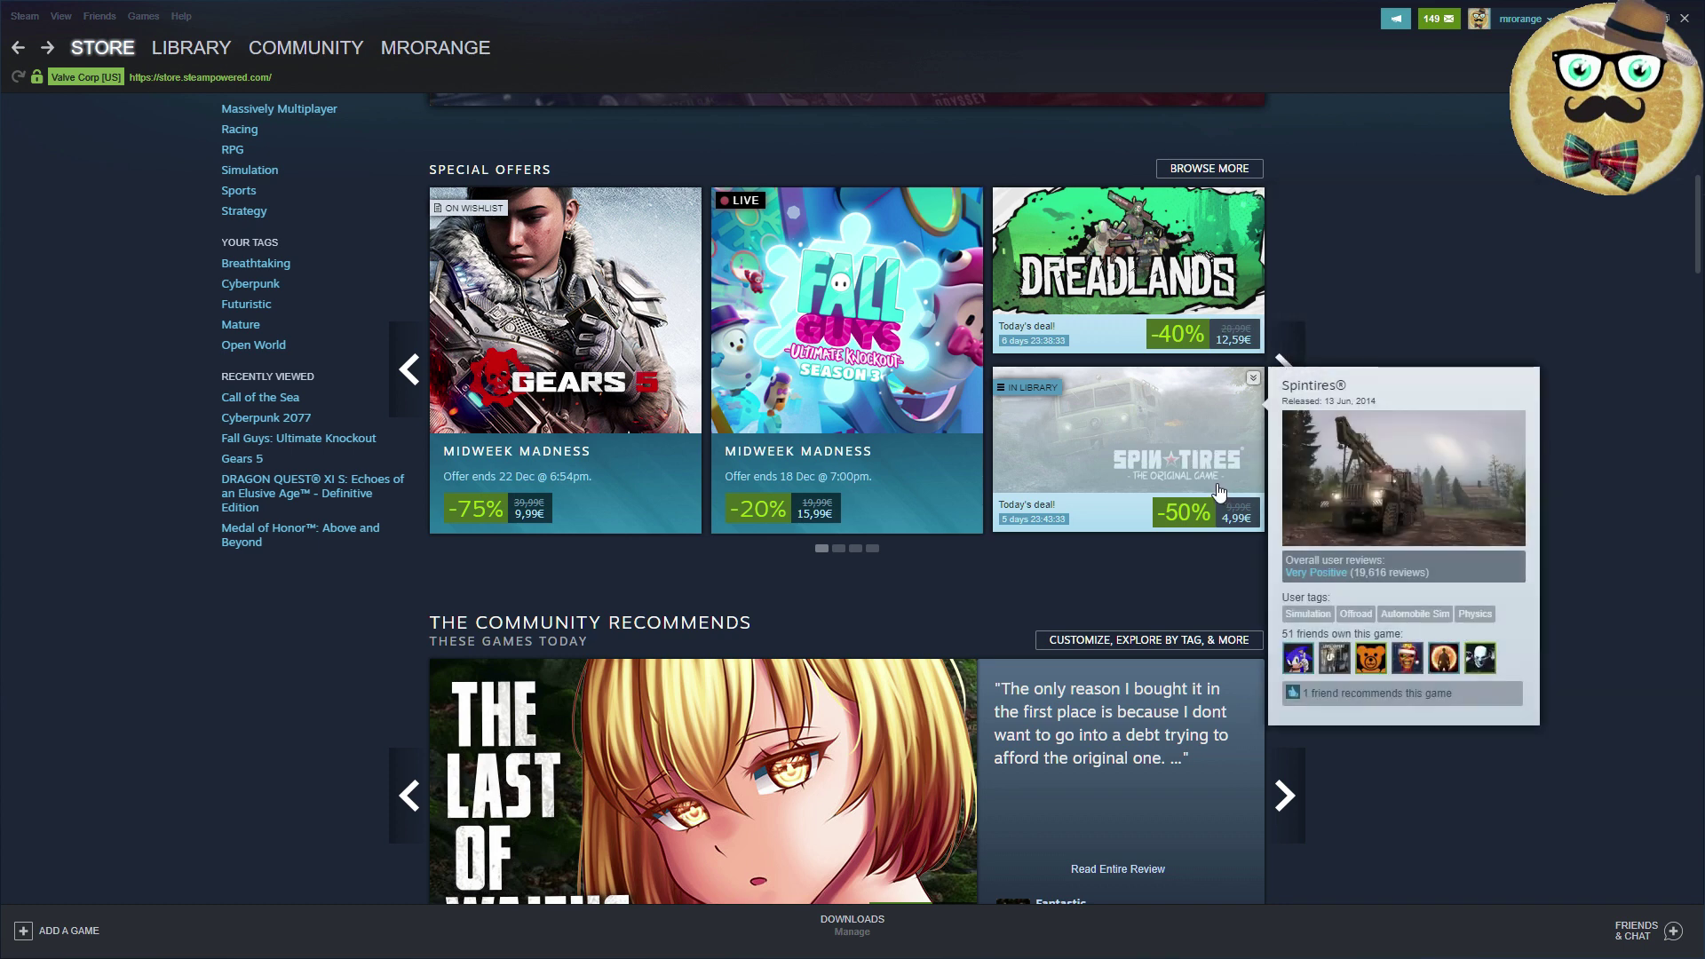
Page forward through every page of Steam's Special Offers to the last one
left_click(1288, 373)
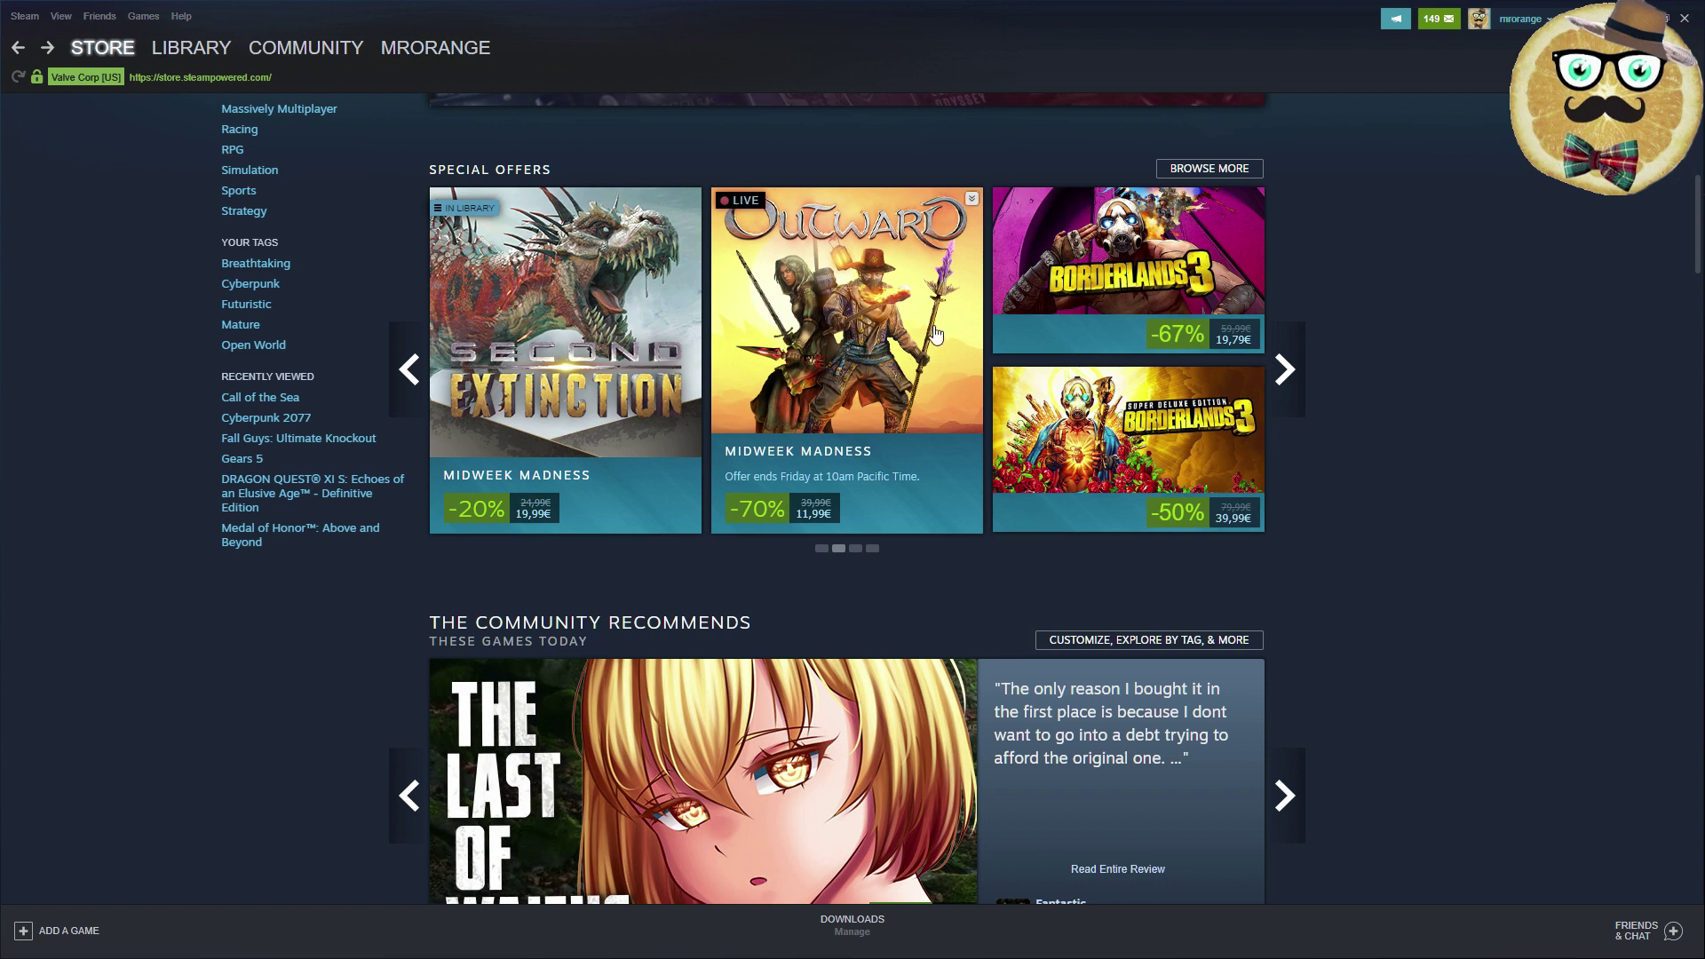
mouse_move(848, 357)
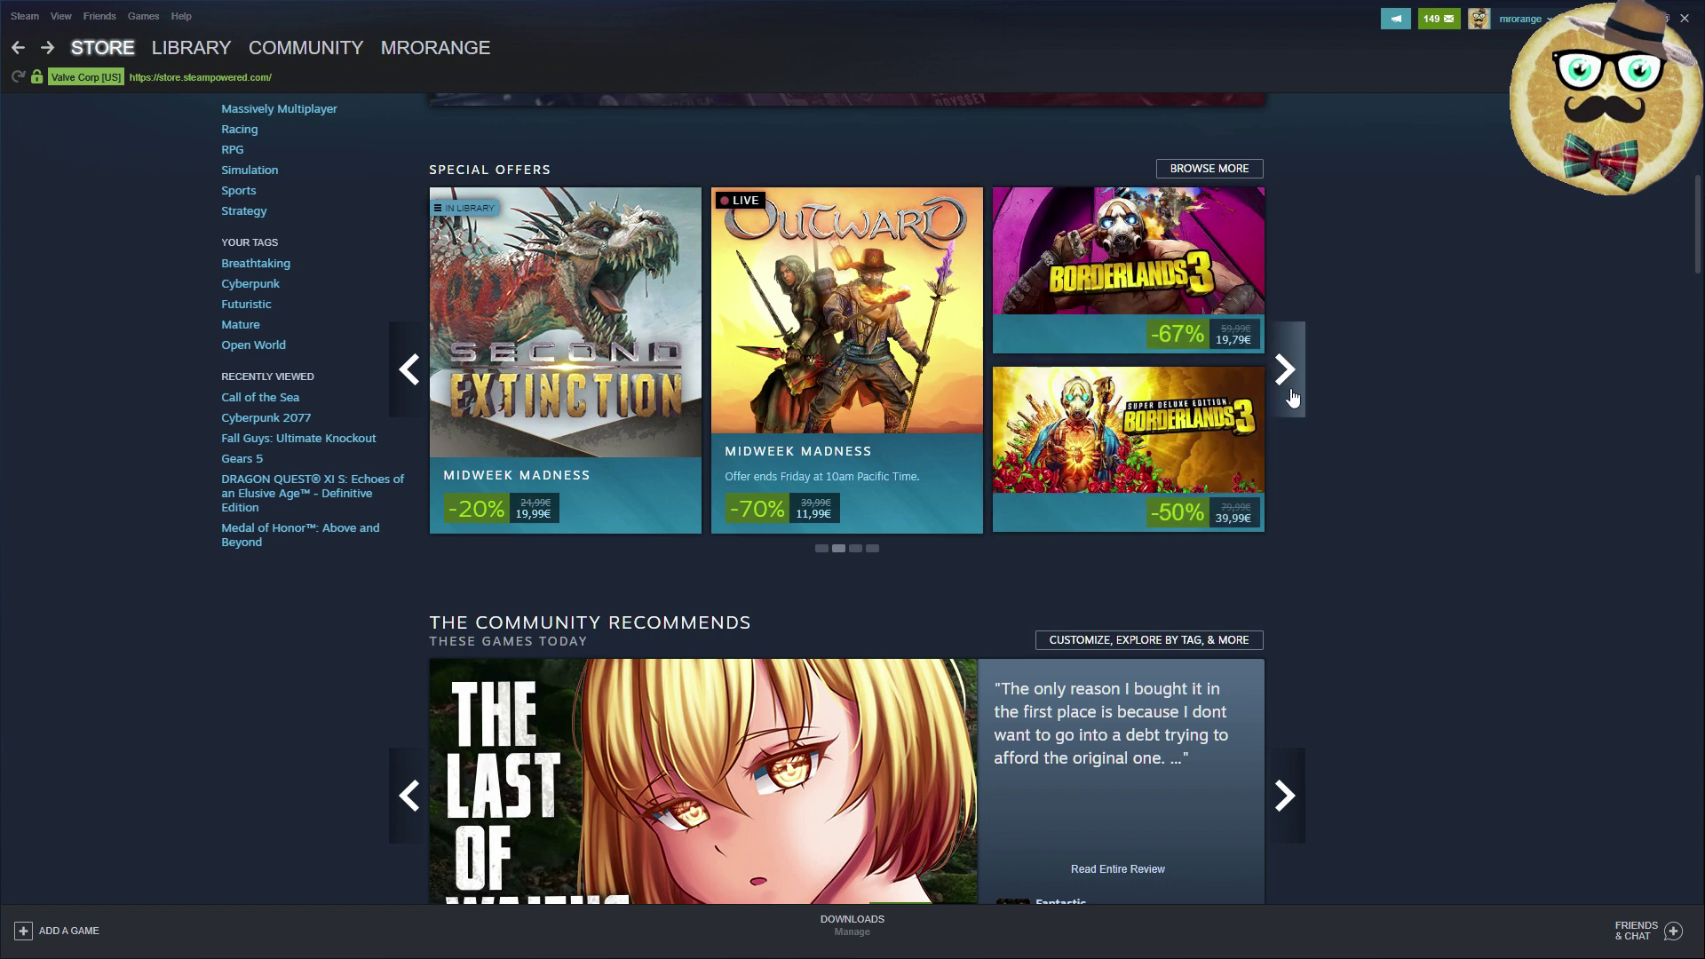
left_click(1287, 387)
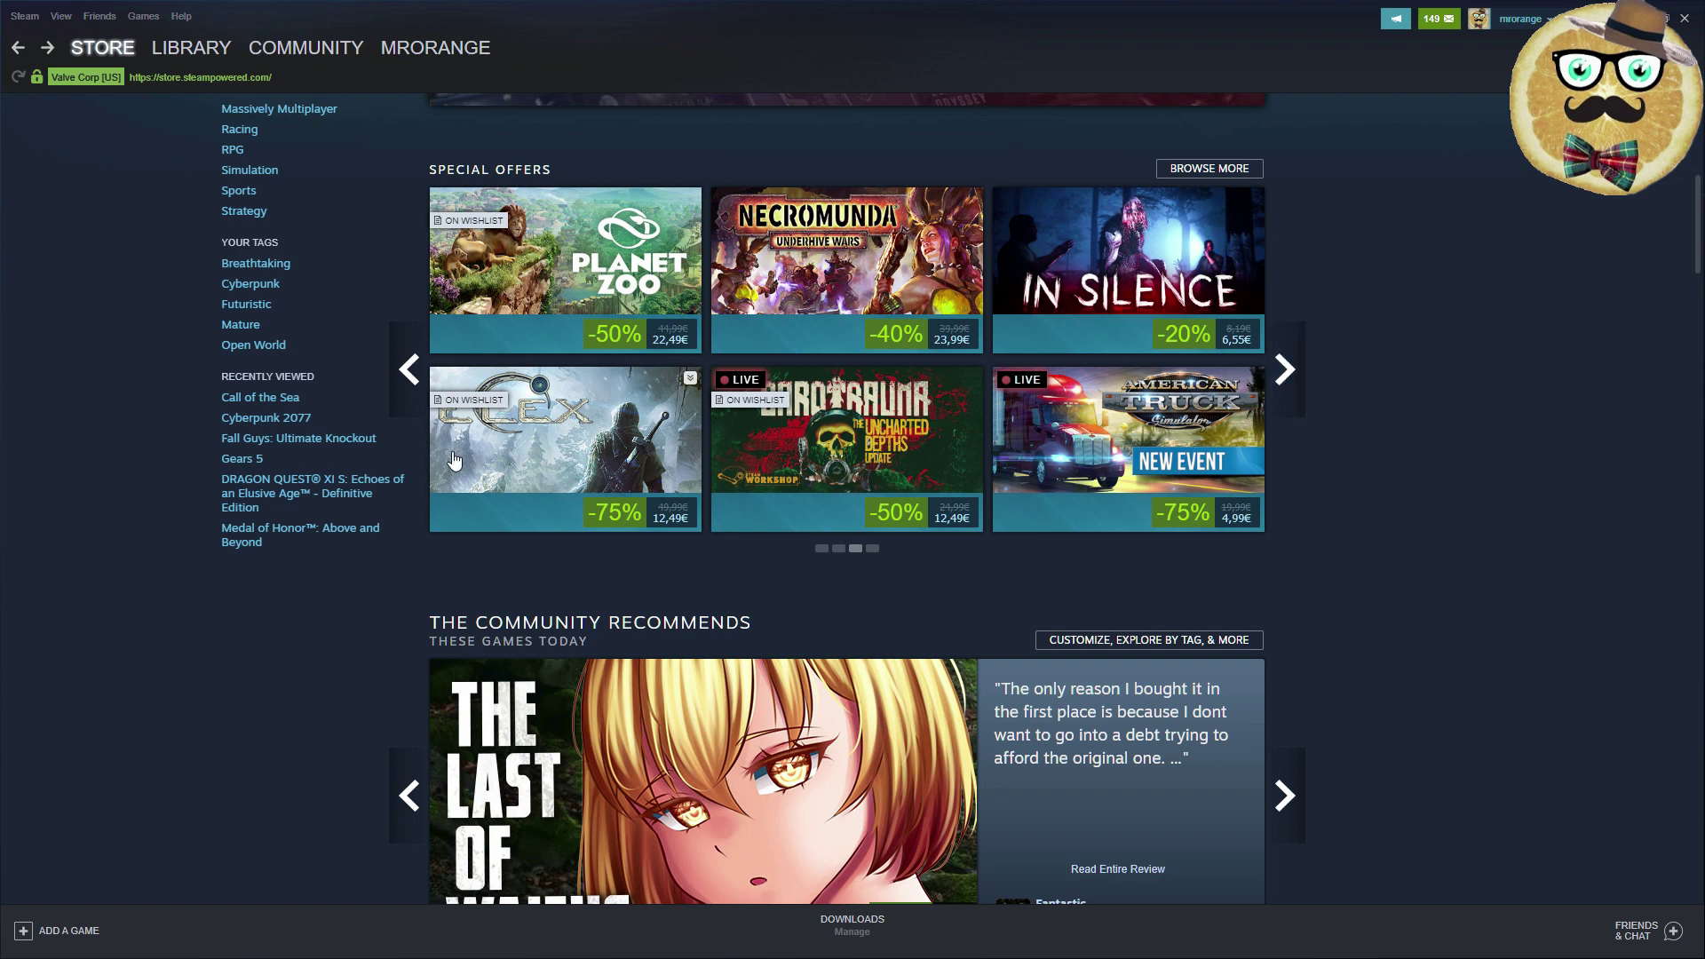
left_click(1285, 373)
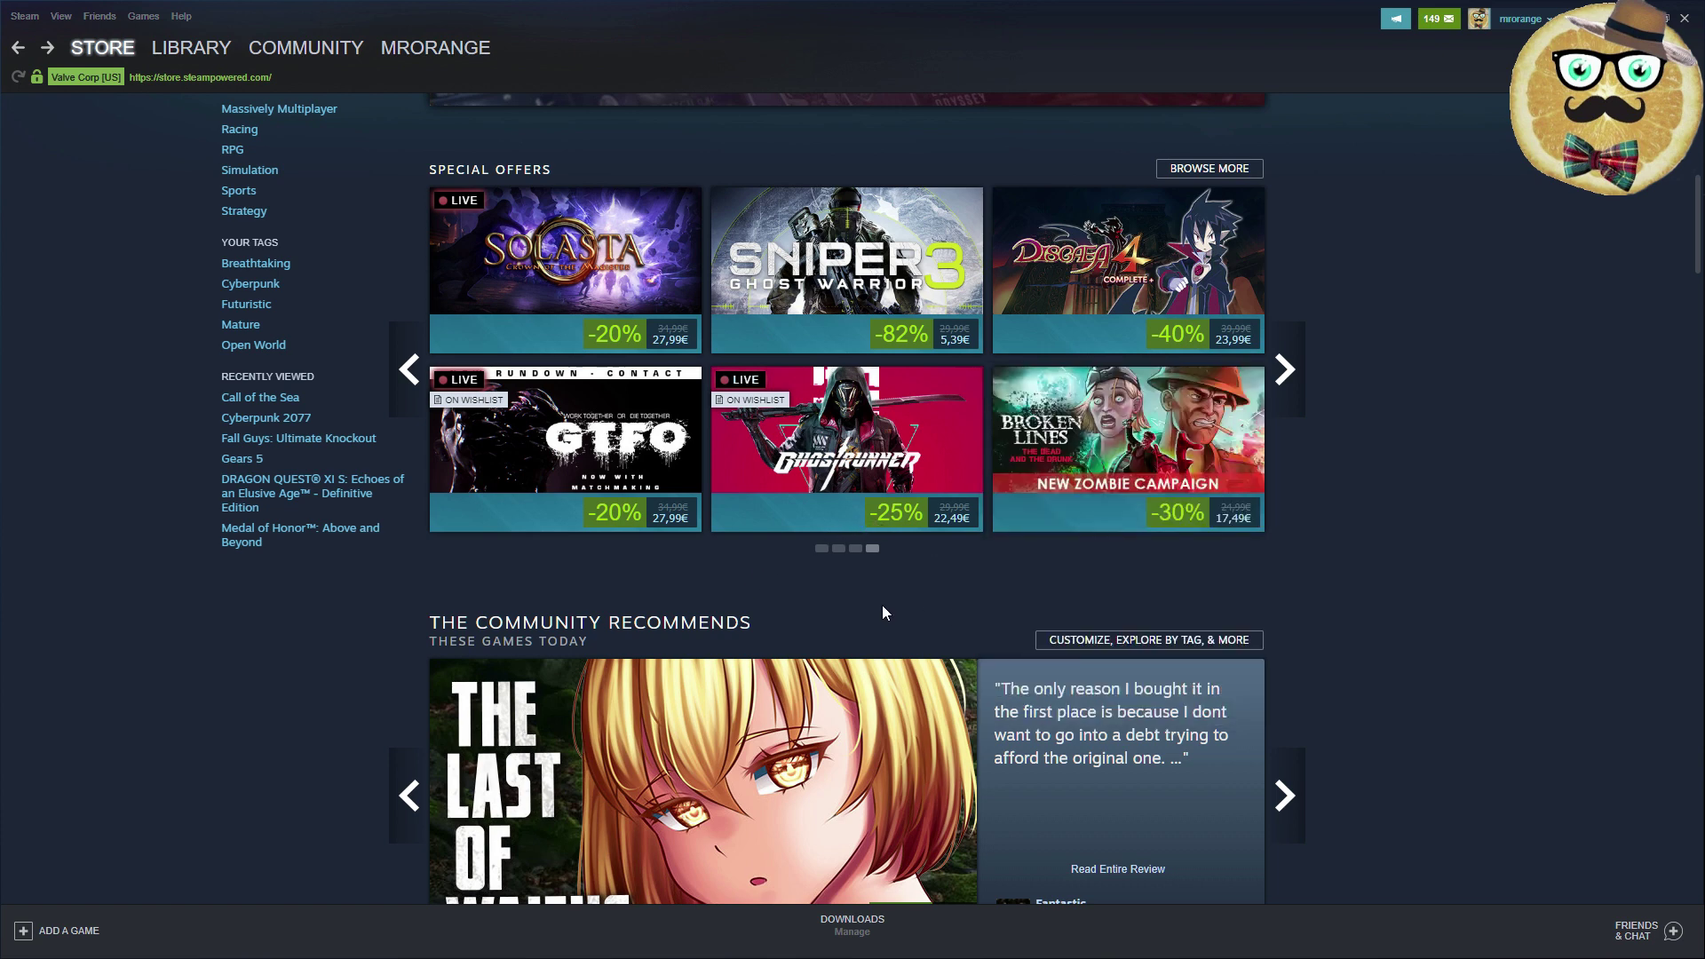
scroll(937, 508, "down", 2)
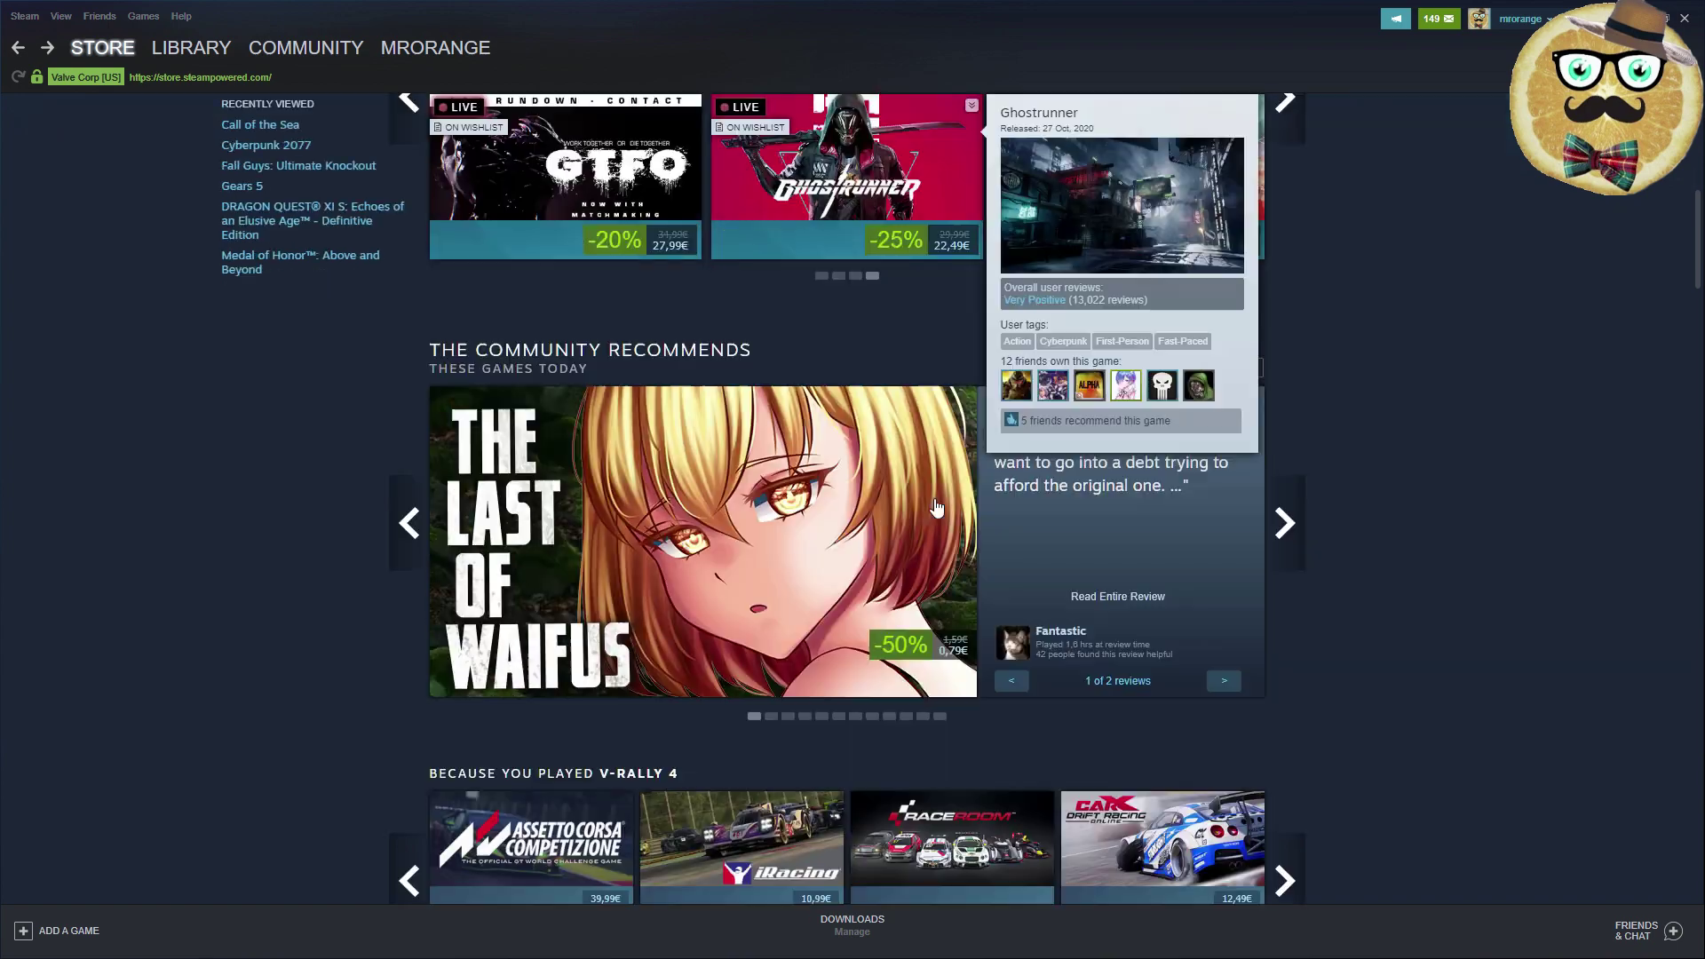
scroll(937, 508, "down", 5)
scroll(937, 489, "up", 4)
scroll(936, 488, "up", 4)
scroll(942, 476, "up", 3)
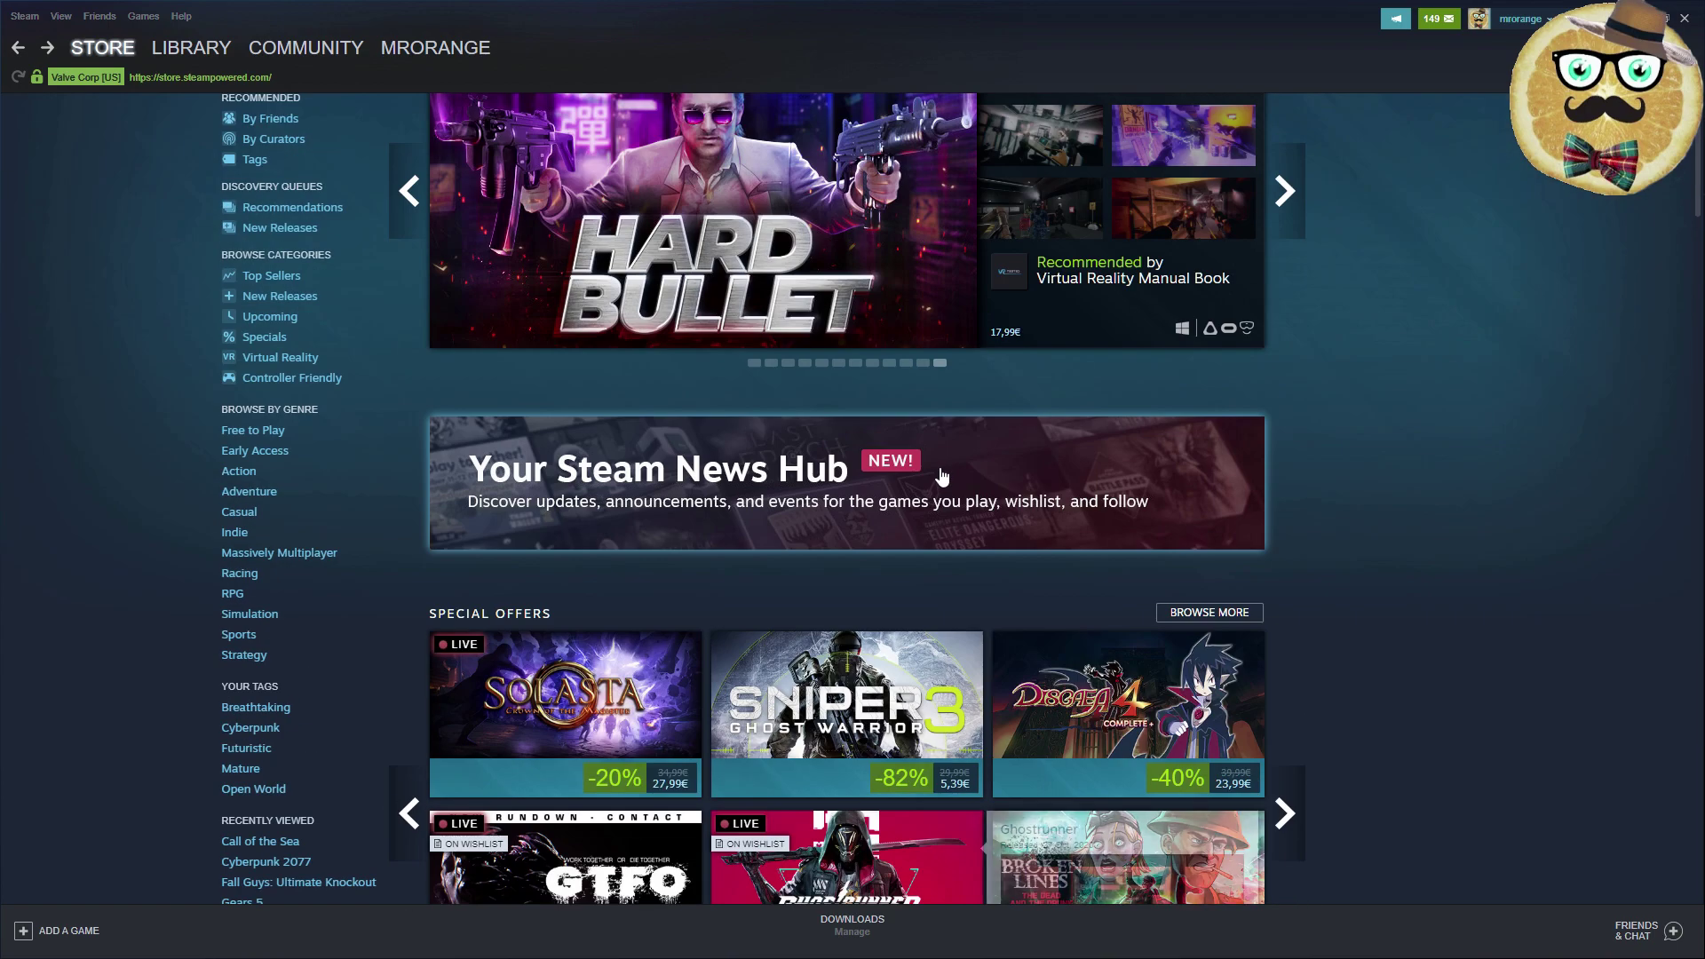
scroll(1360, 459, "down", 1)
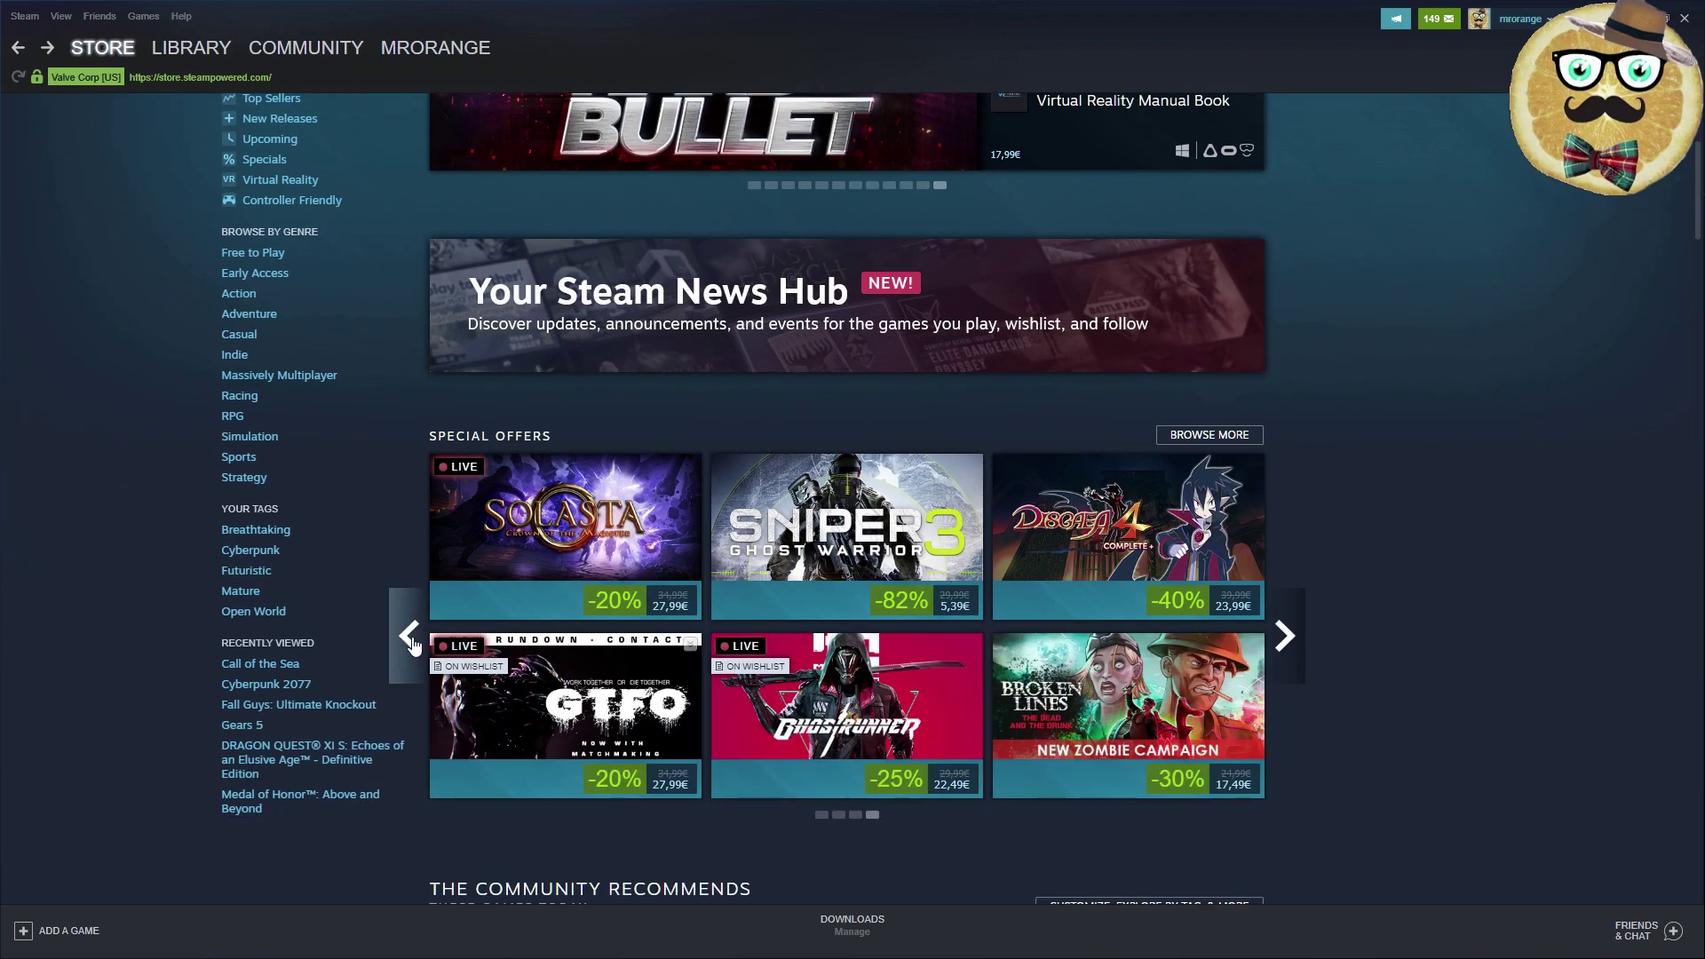
Page back to the first Special Offers page and open the Gears 5 deal
left_click(409, 636)
left_click(409, 636)
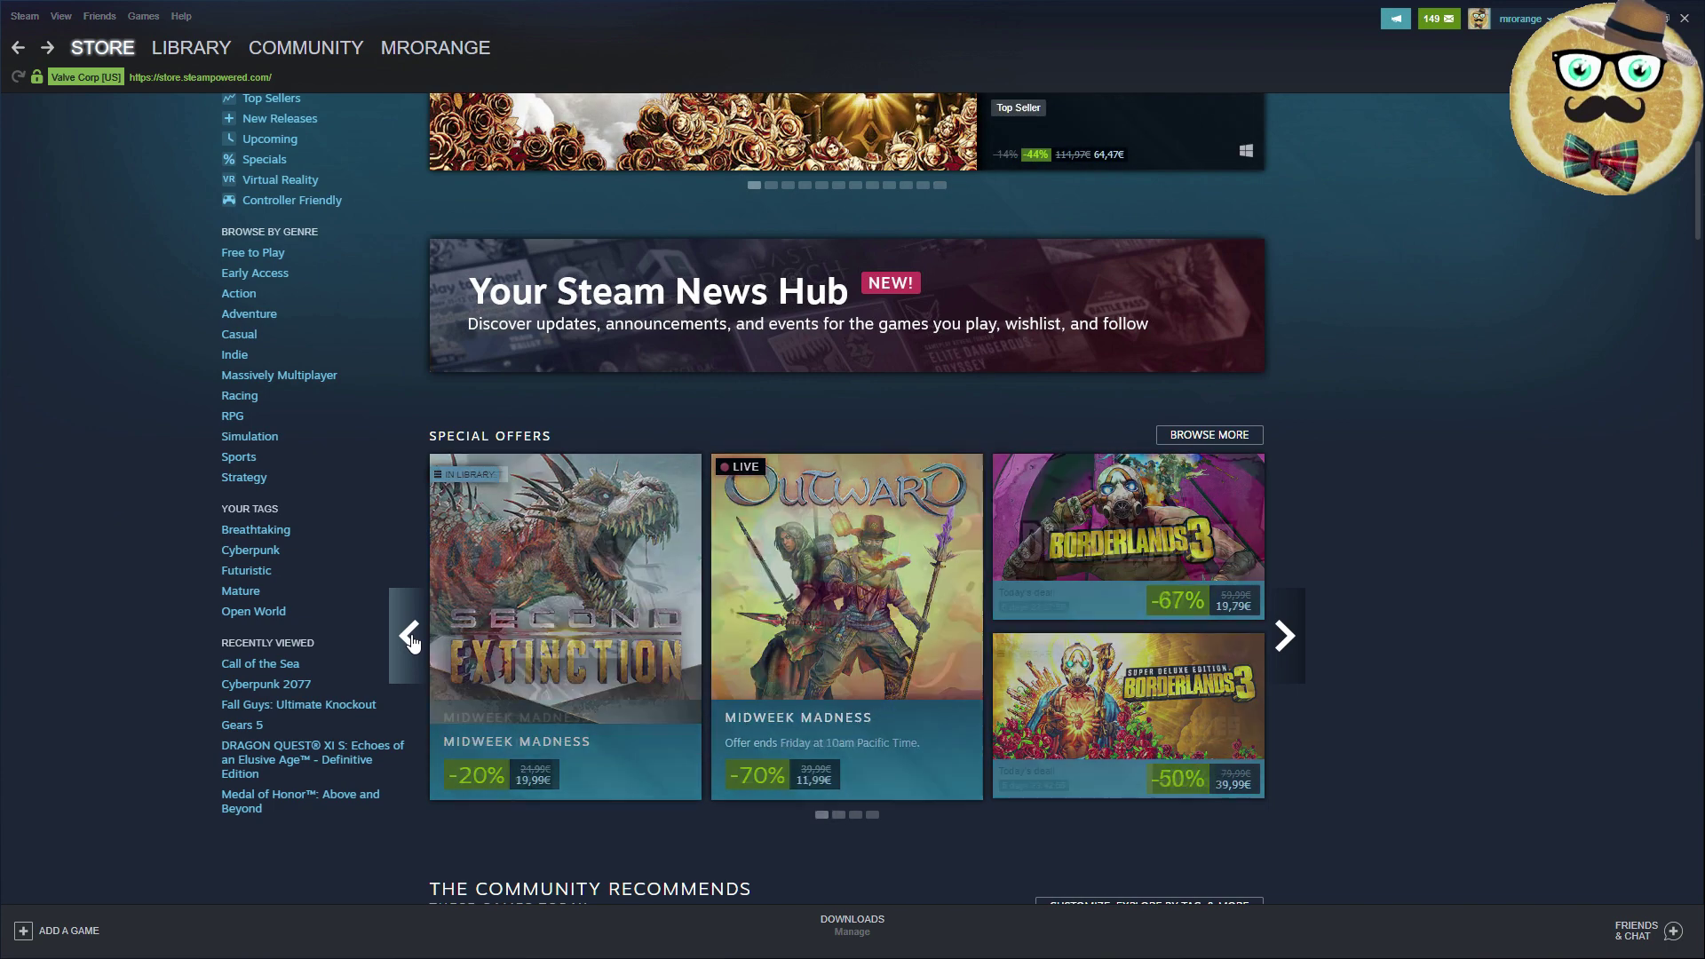
left_click(409, 635)
mouse_move(566, 627)
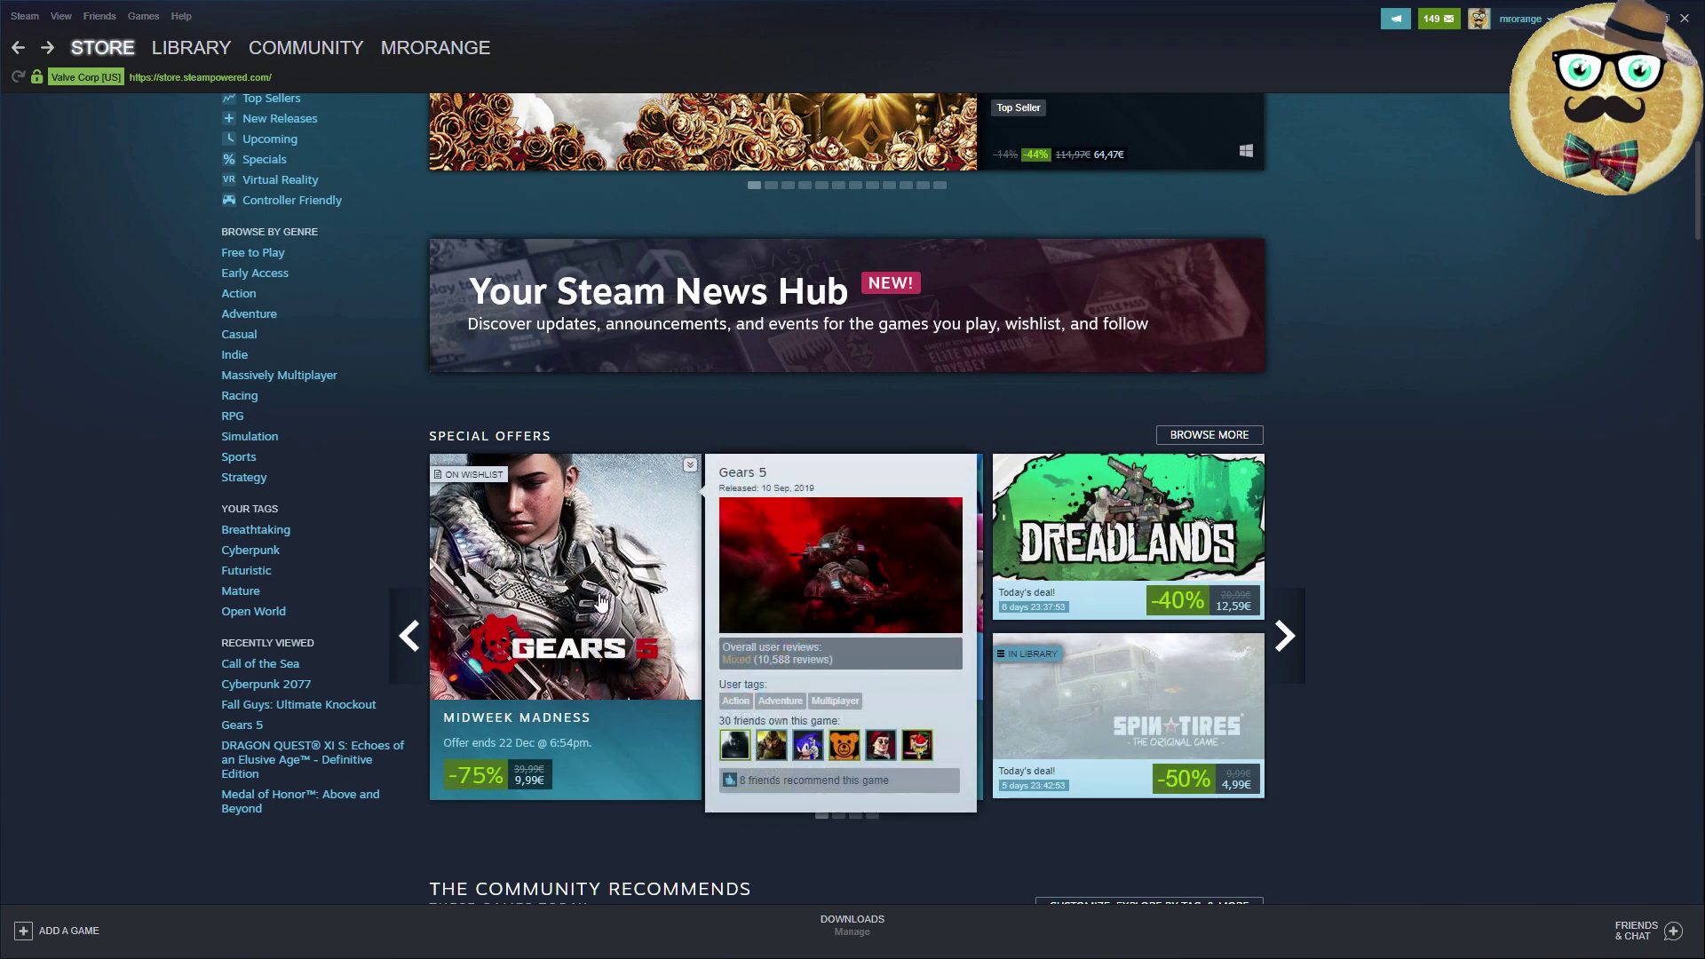
left_click(600, 607)
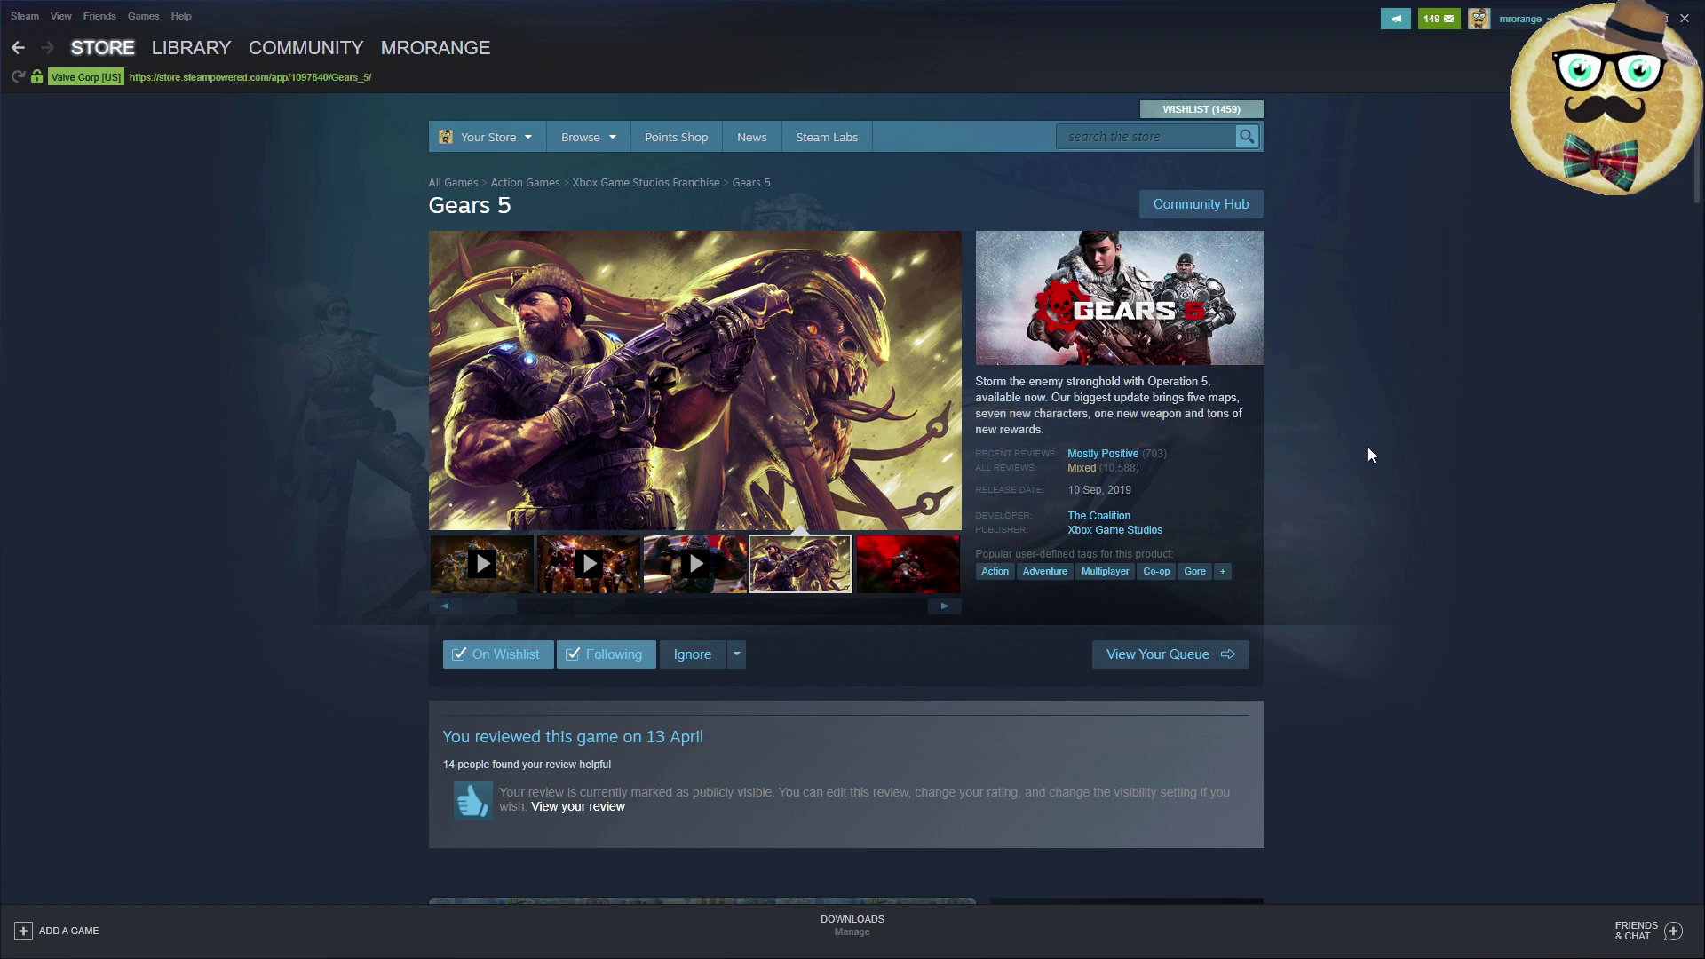
scroll(1366, 464, "down", 3)
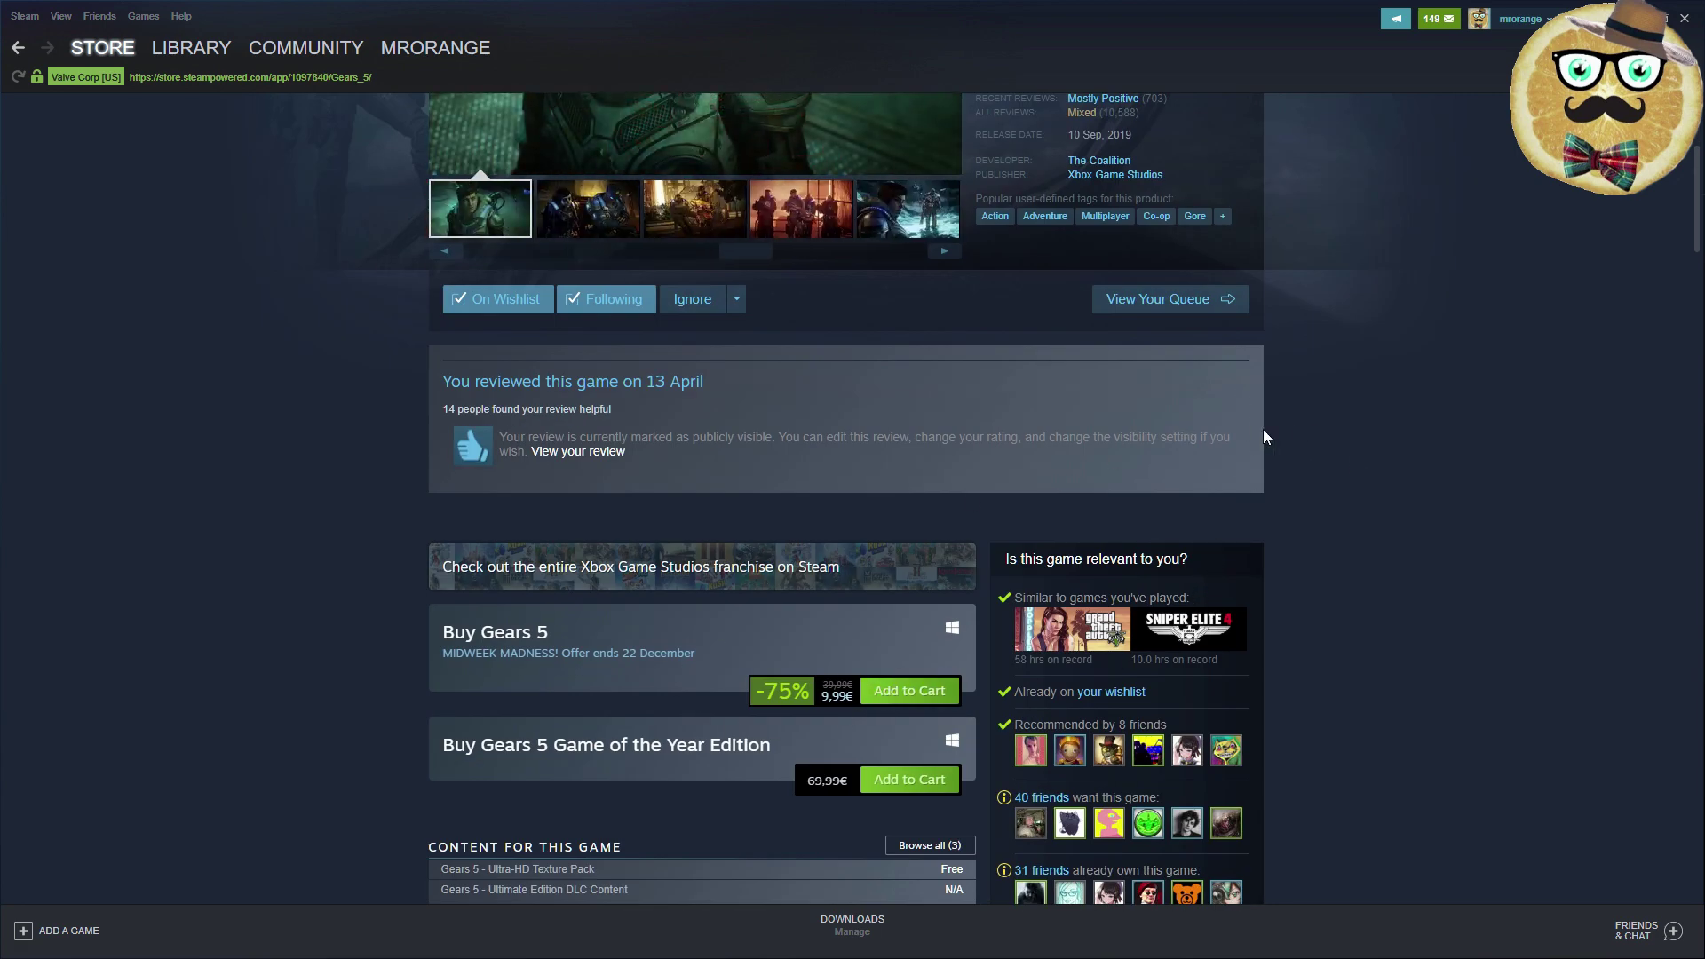
scroll(1282, 450, "up", 3)
scroll(1206, 520, "down", 3)
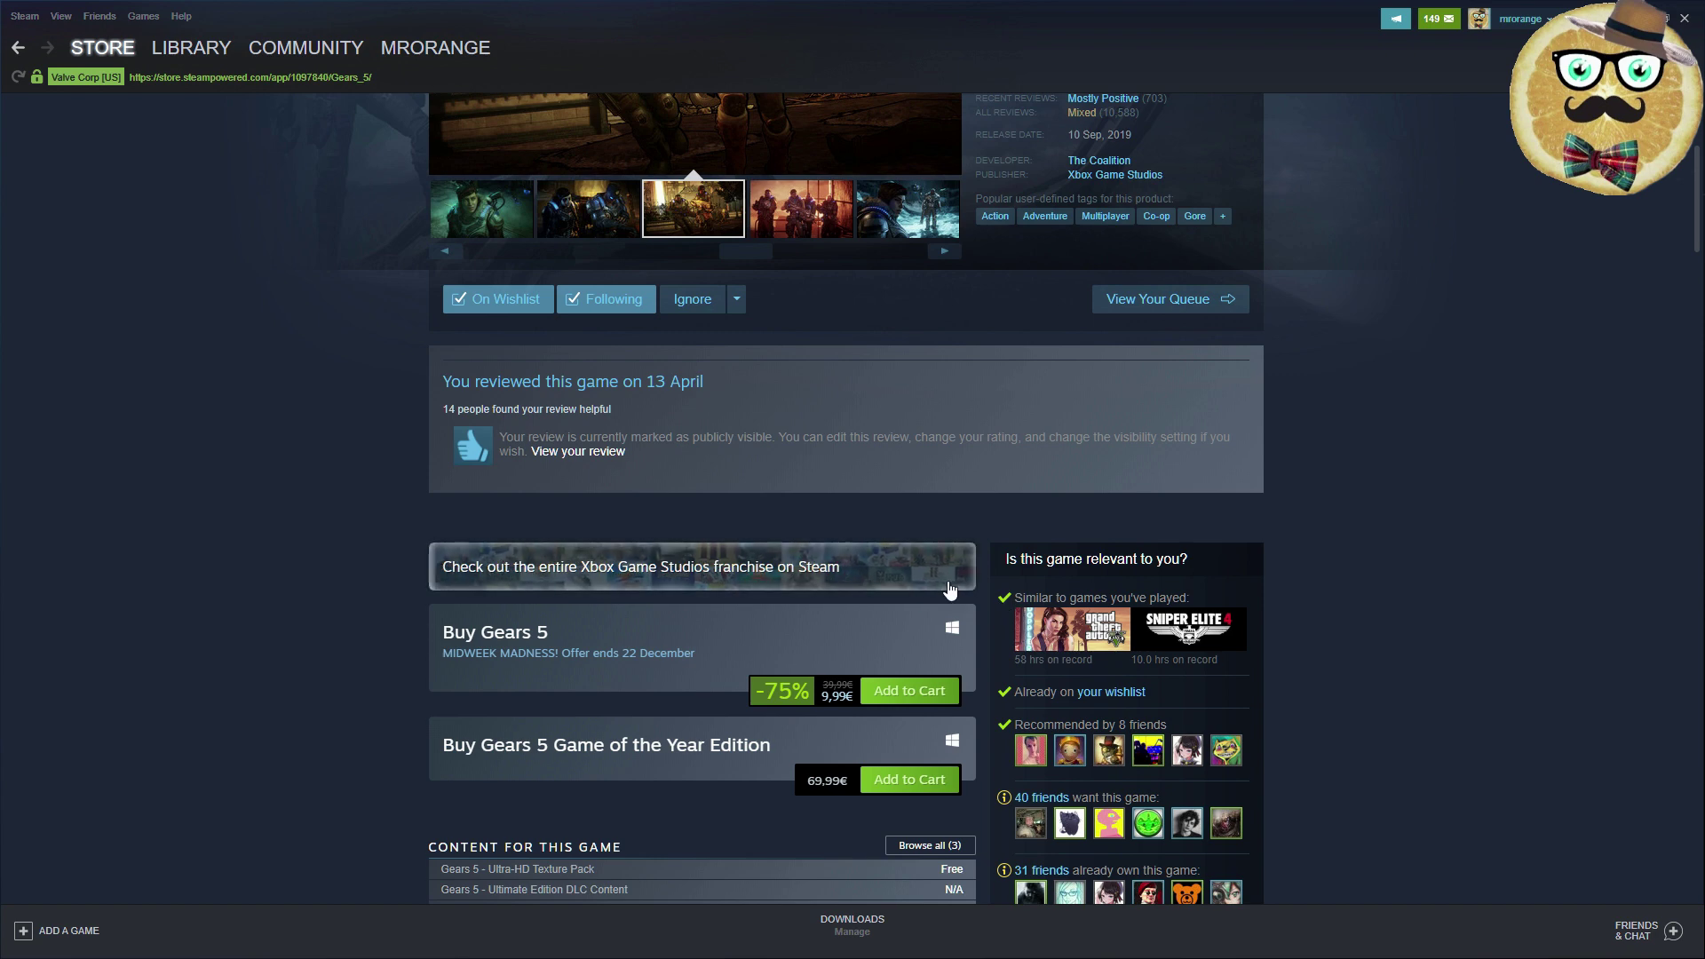
scroll(957, 580, "up", 3)
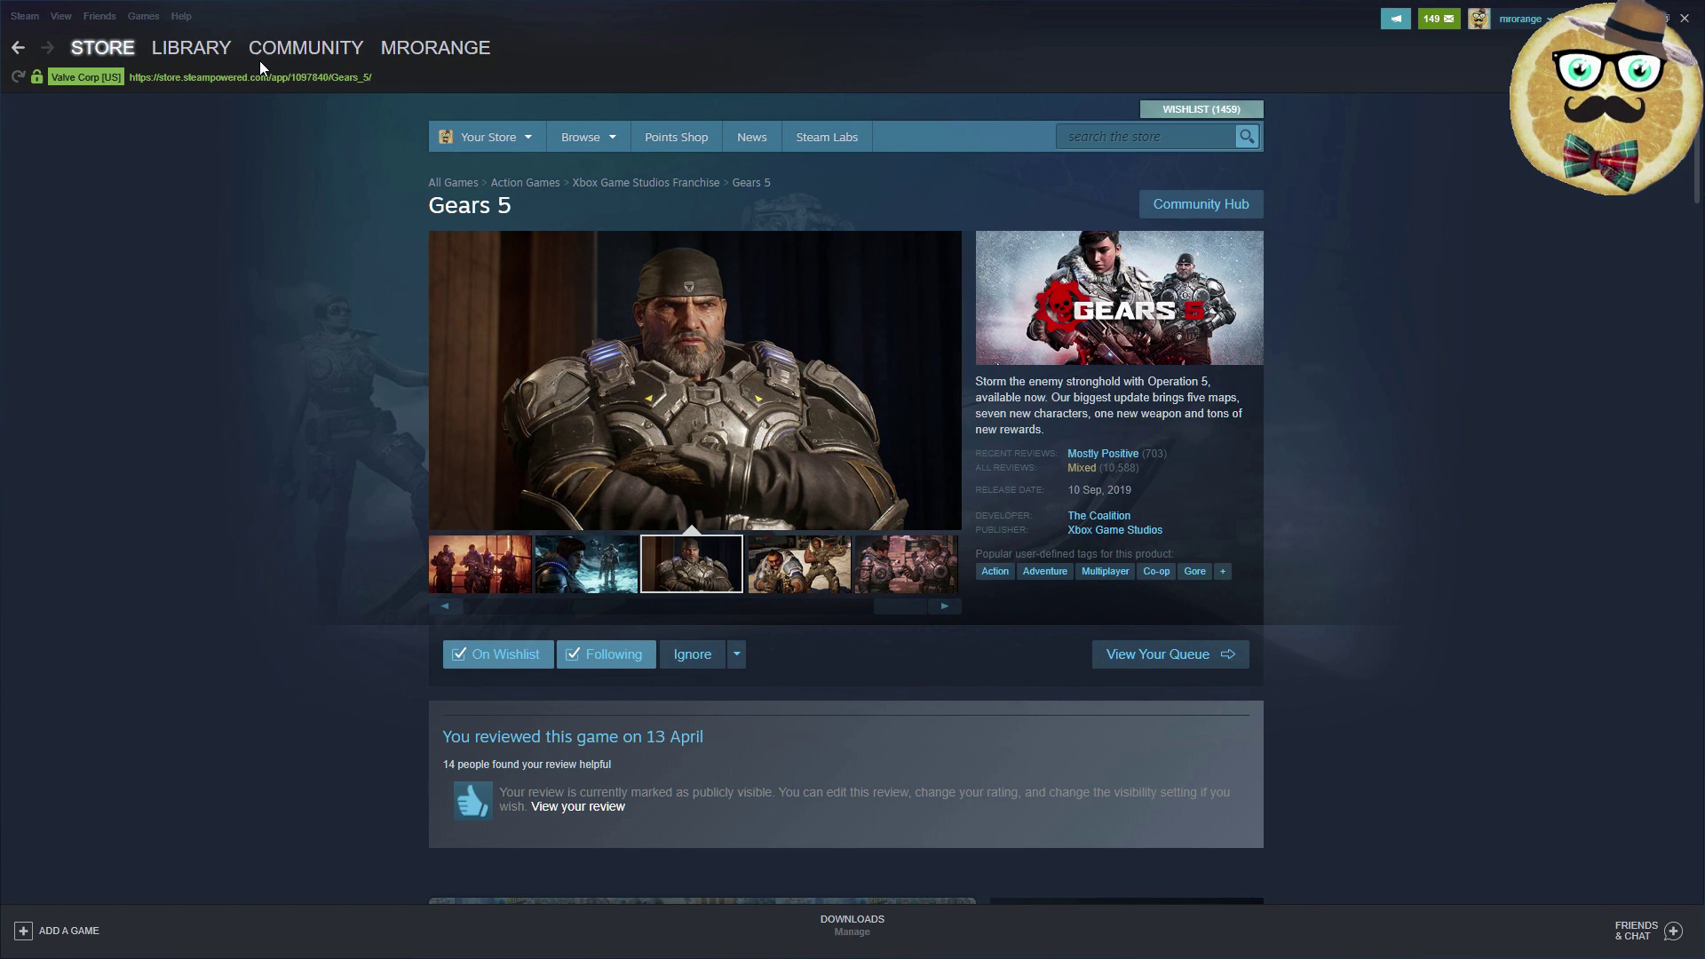
Leave Gears 5, view the Fall Guys page, then return and advance Special Offers
key("alt+Left")
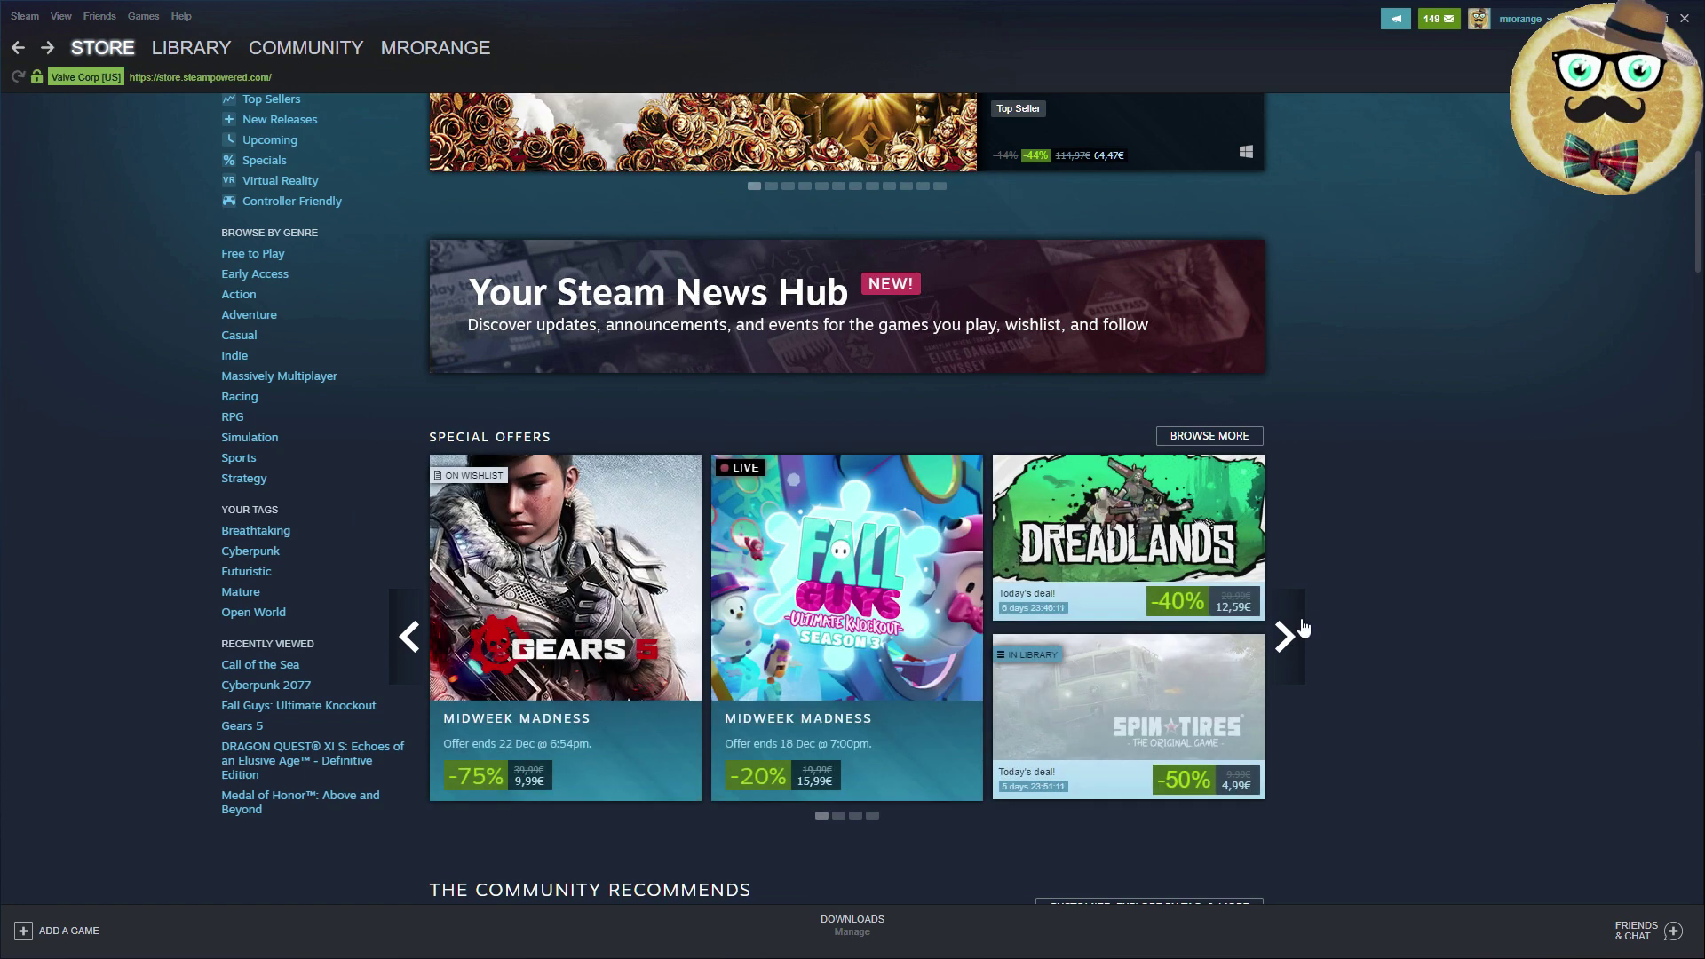
left_click(853, 642)
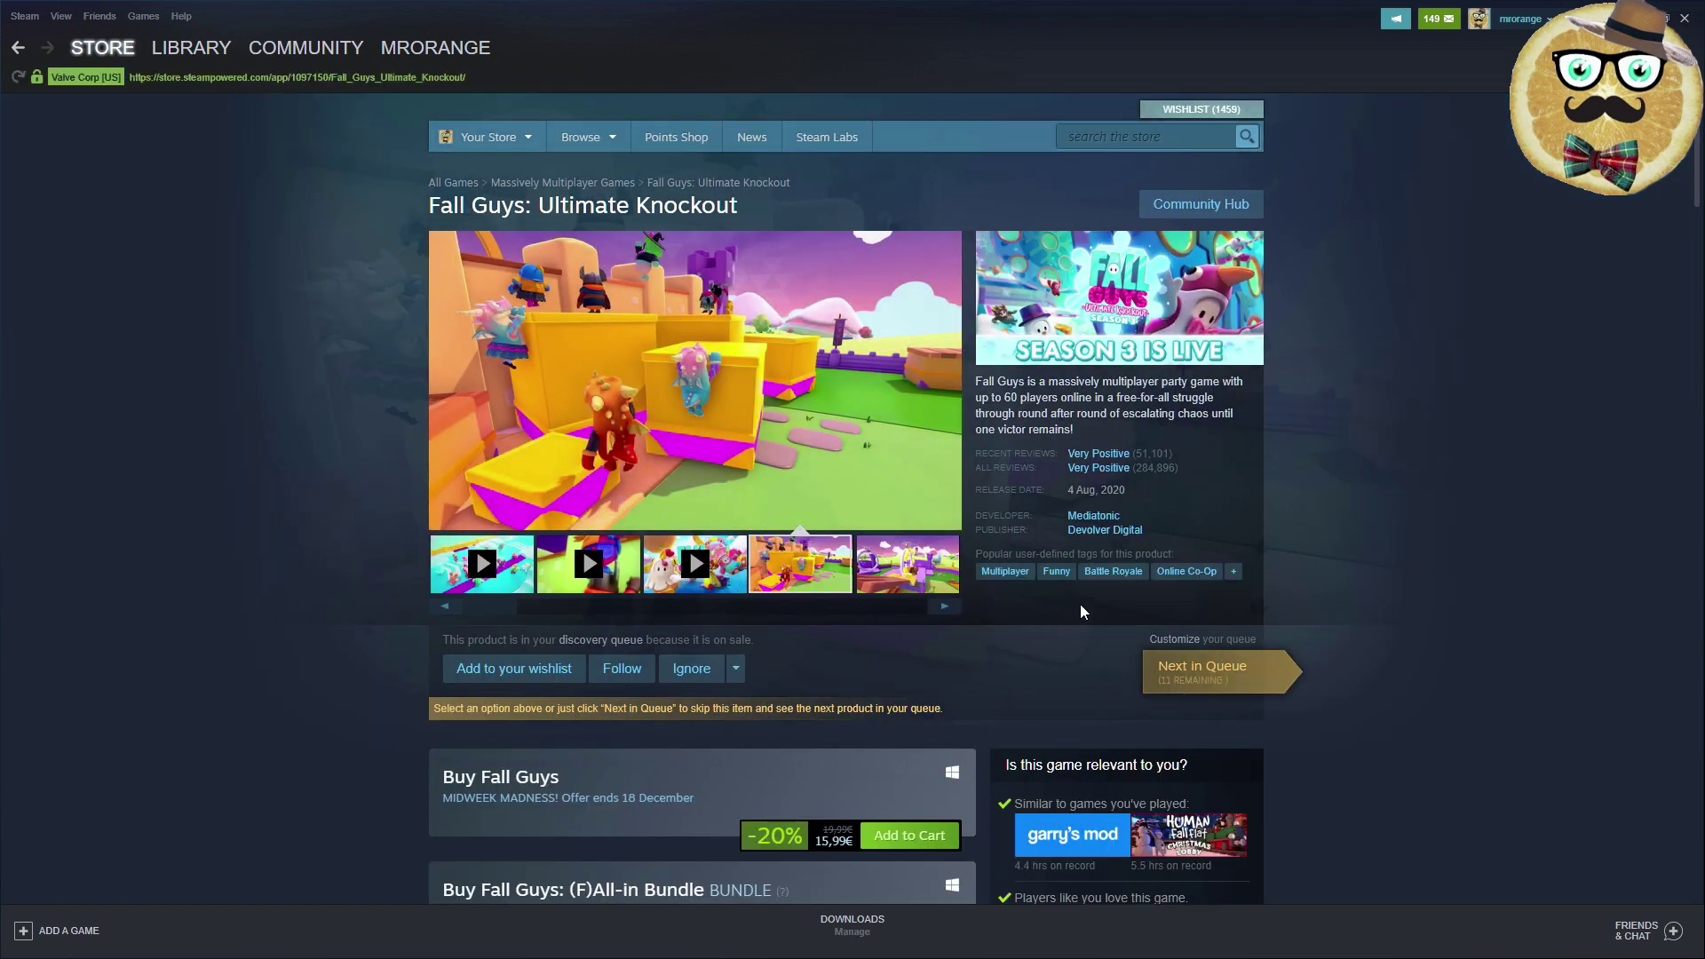
scroll(1350, 606, "down", 3)
scroll(1340, 644, "down", 2)
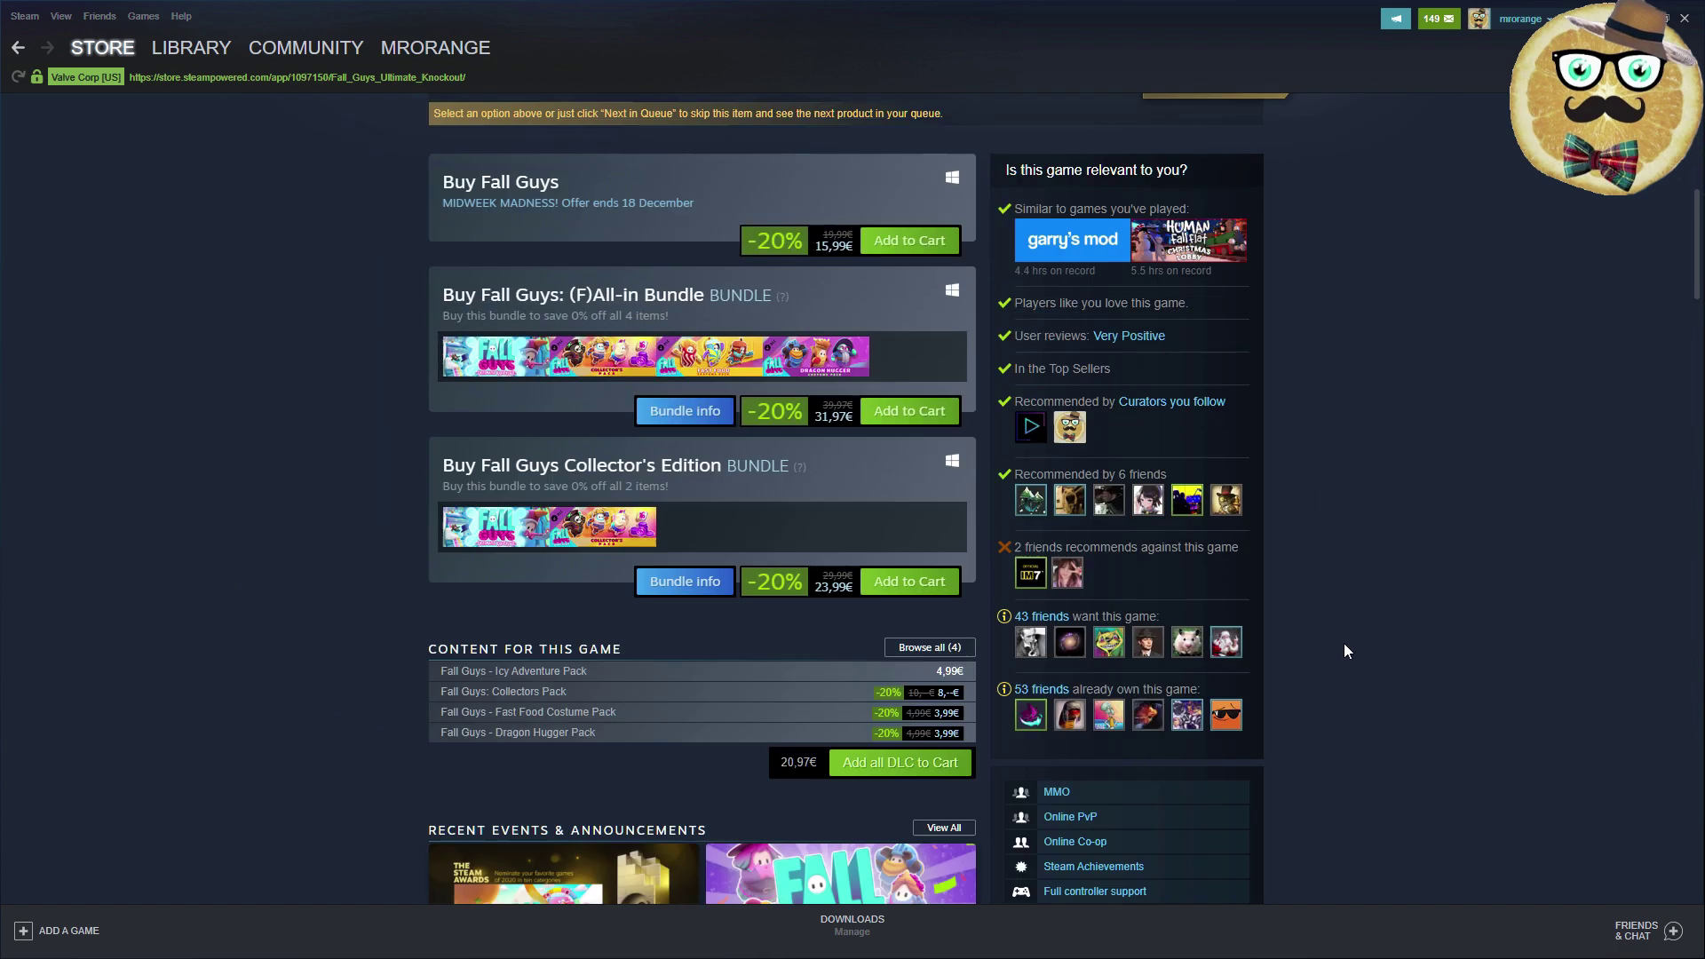
scroll(1340, 648, "up", 5)
key("alt+Left")
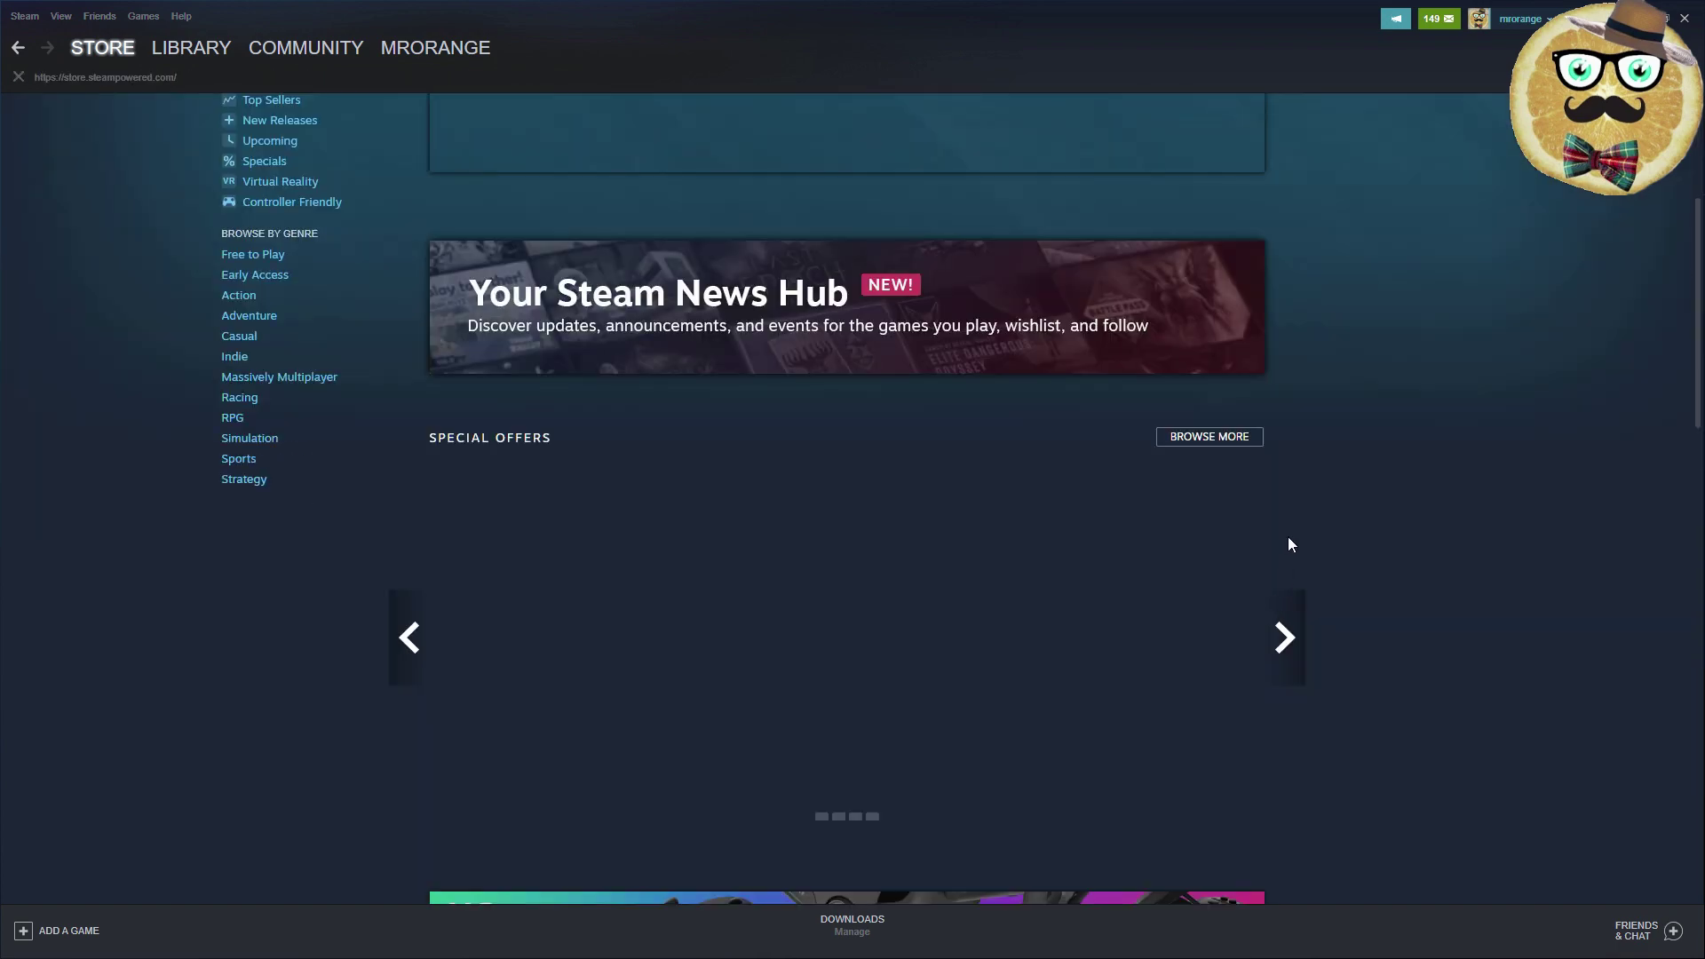
left_click(1287, 637)
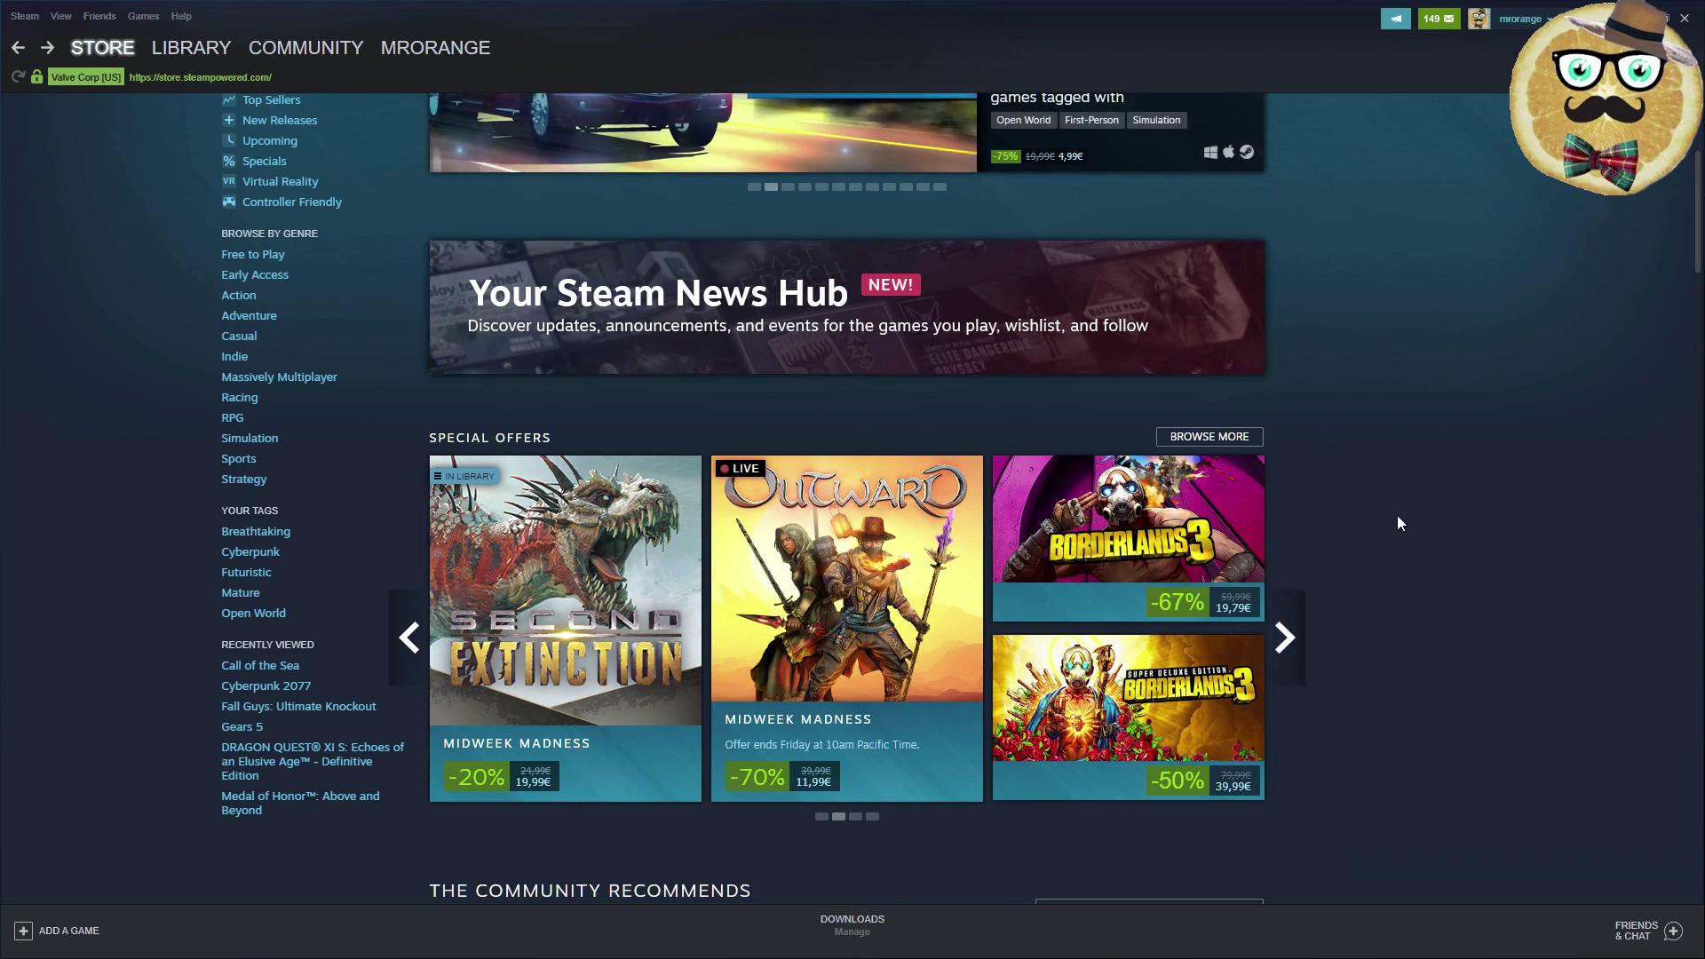
scroll(1390, 522, "up", 2)
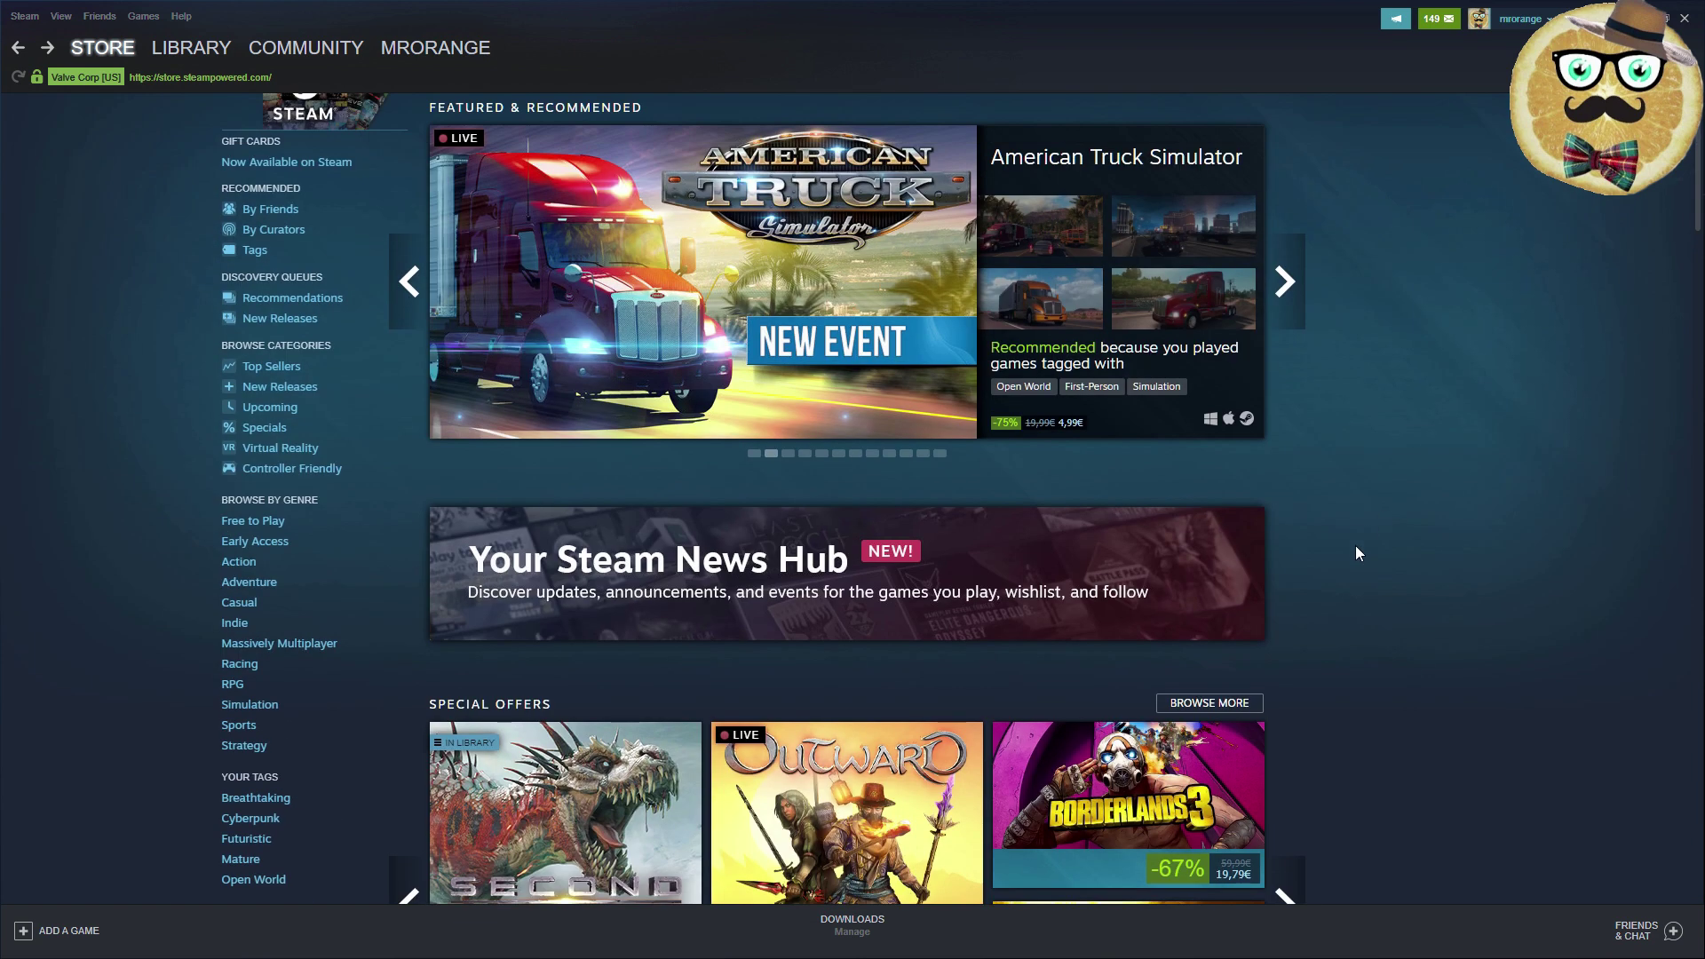
Open the Steam News Hub, then drag the PC Gamer Starlink article window over Steam
left_click(826, 595)
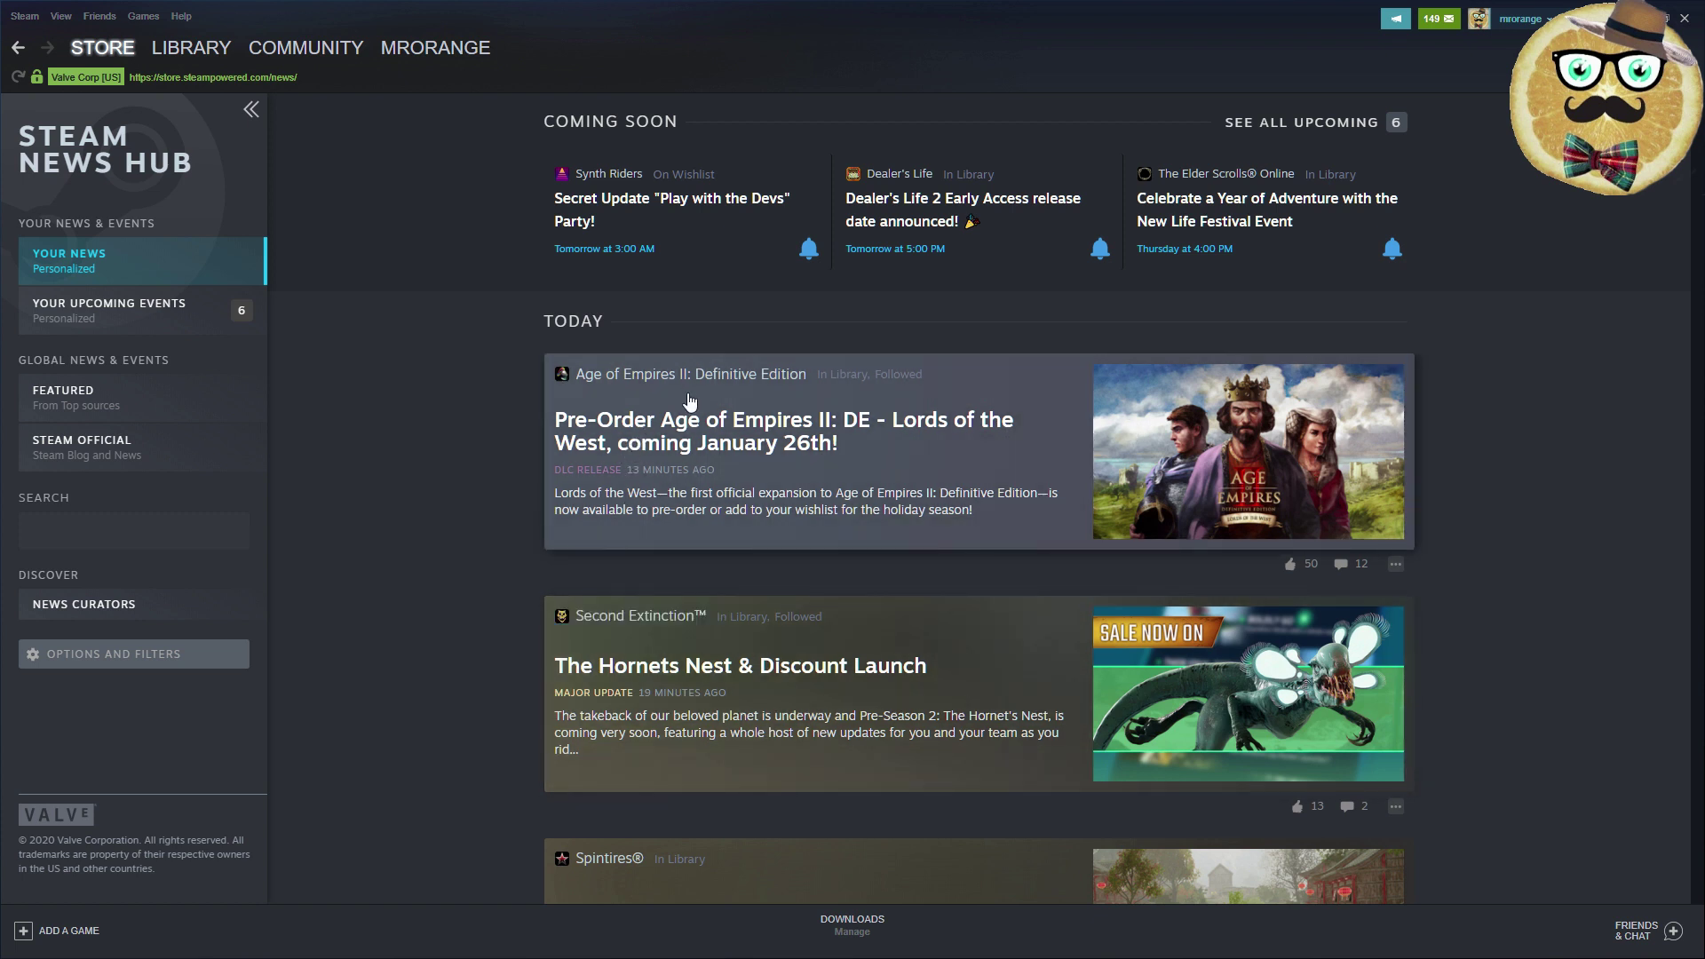
scroll(678, 423, "down", 1)
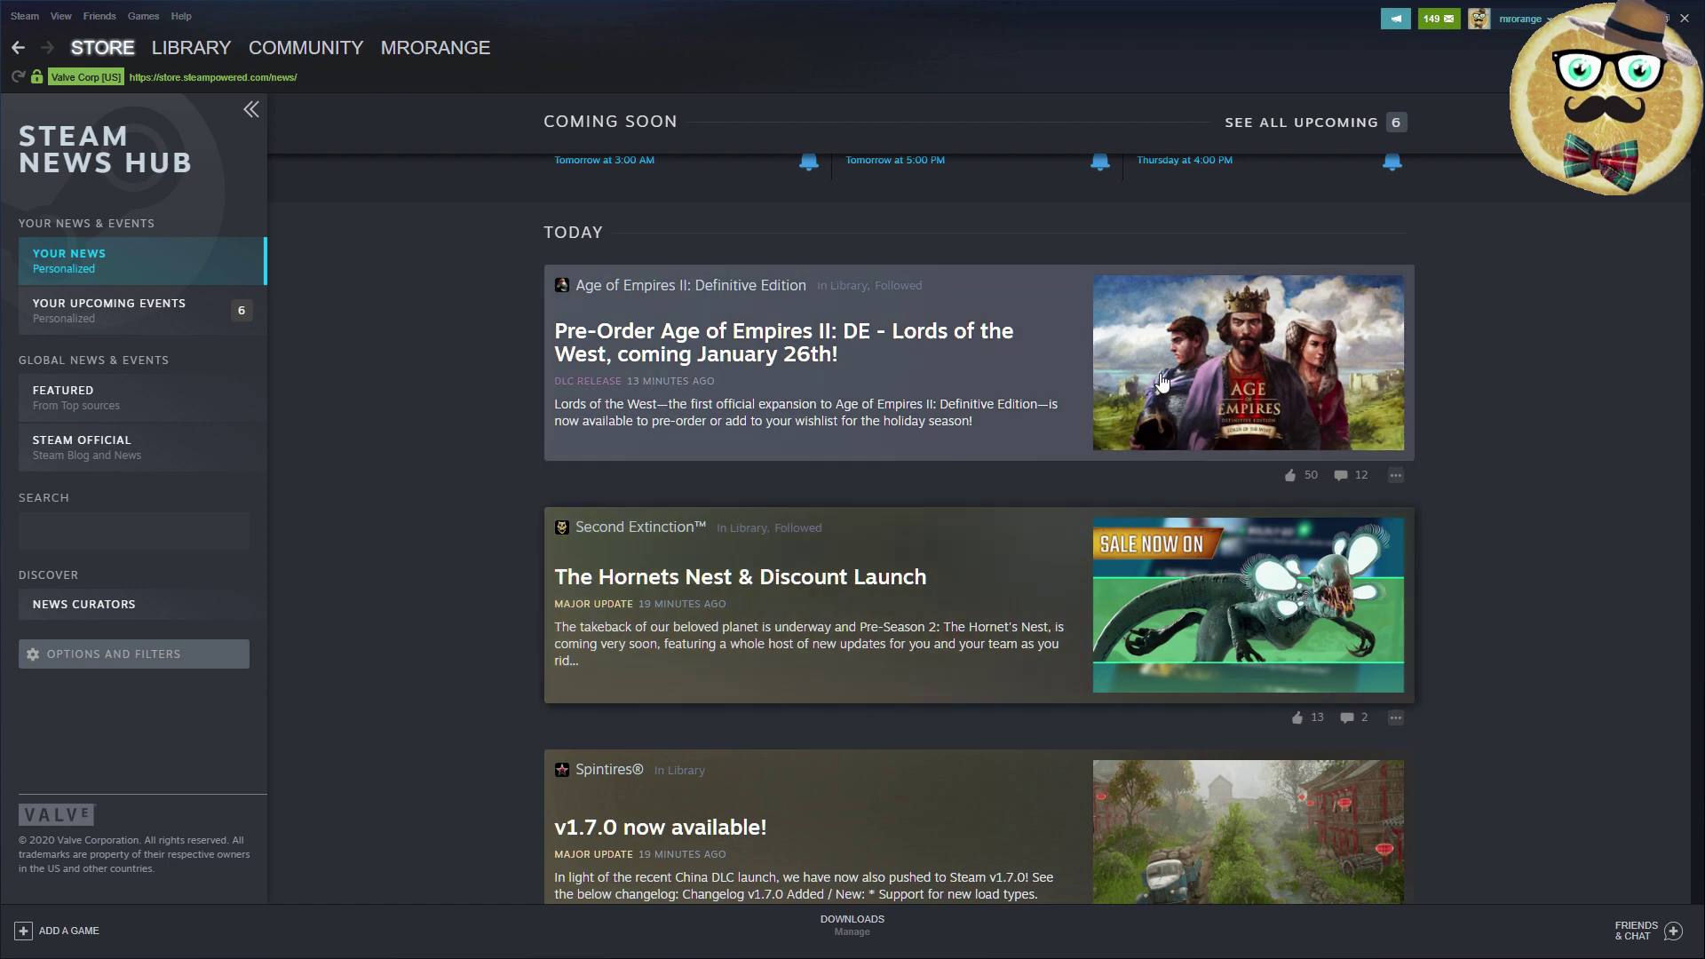
scroll(1112, 504, "down", 3)
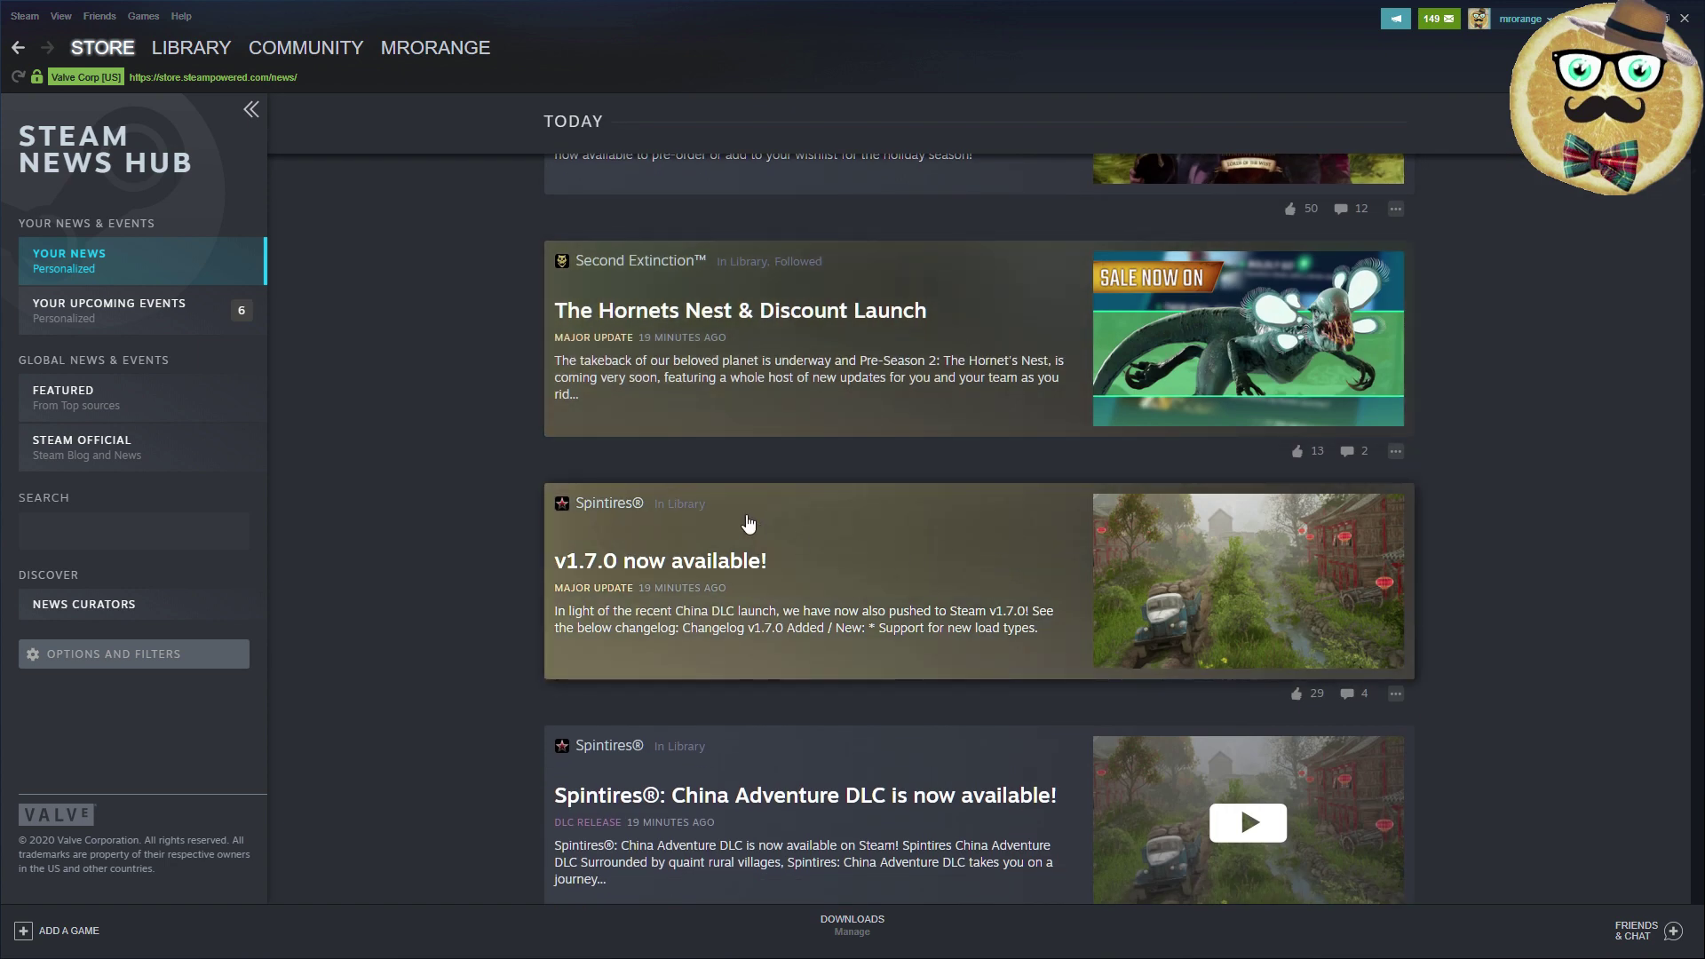
scroll(752, 520, "down", 2)
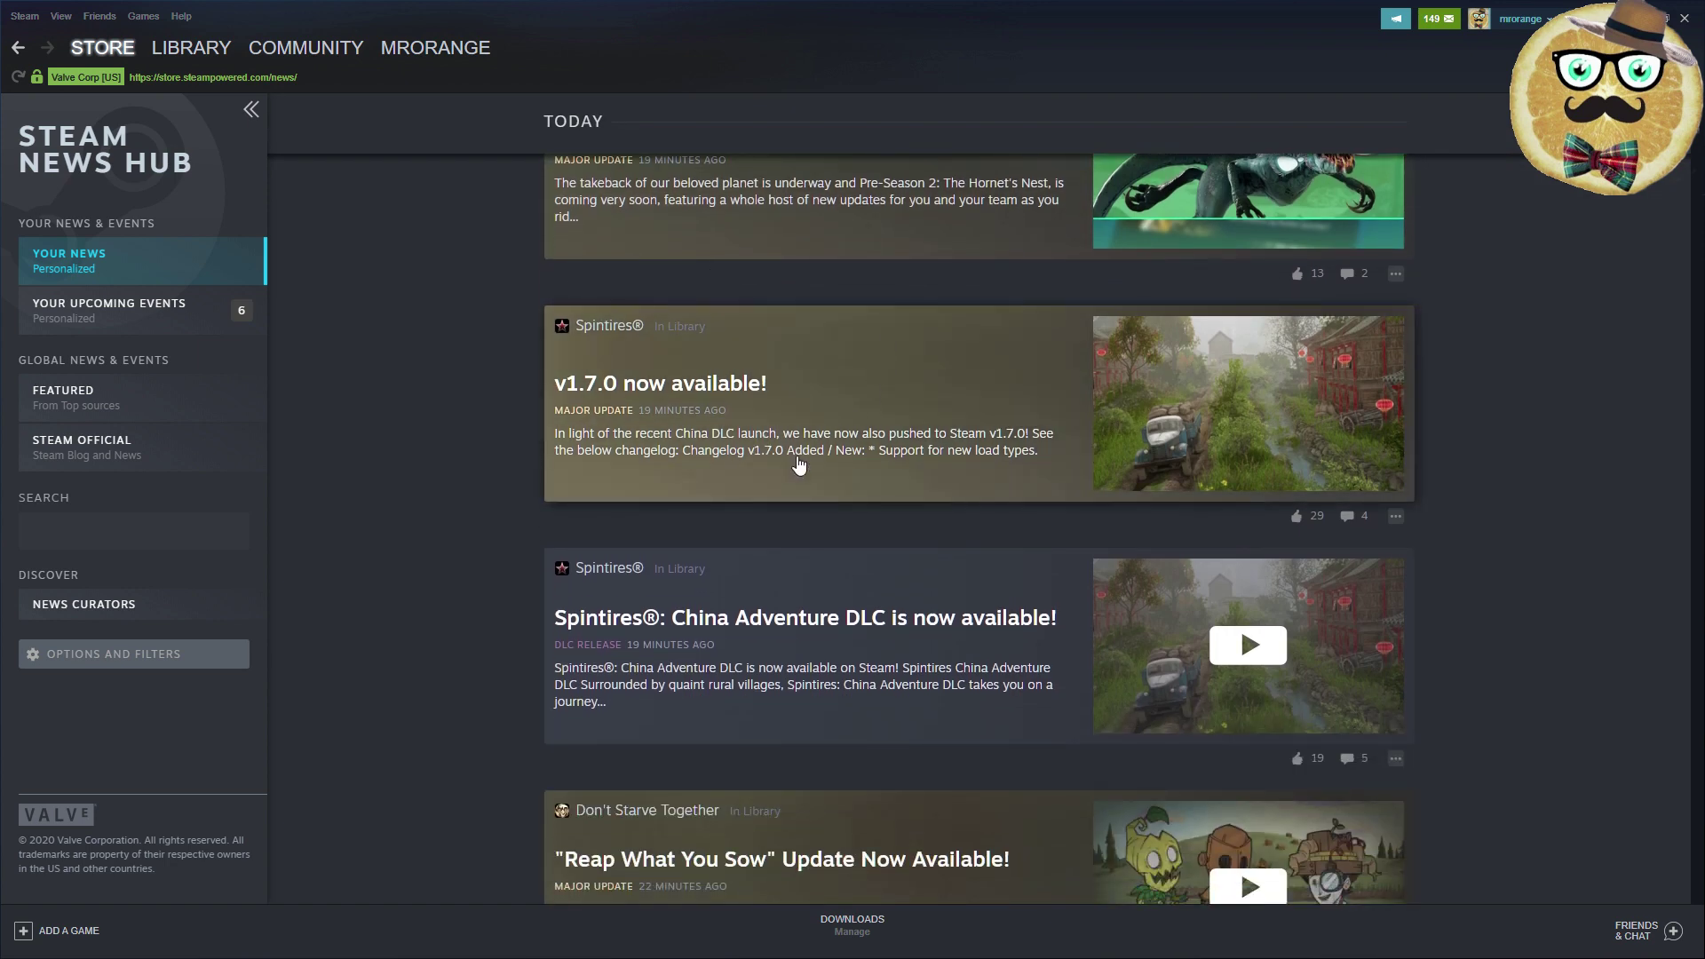
scroll(1316, 416, "down", 4)
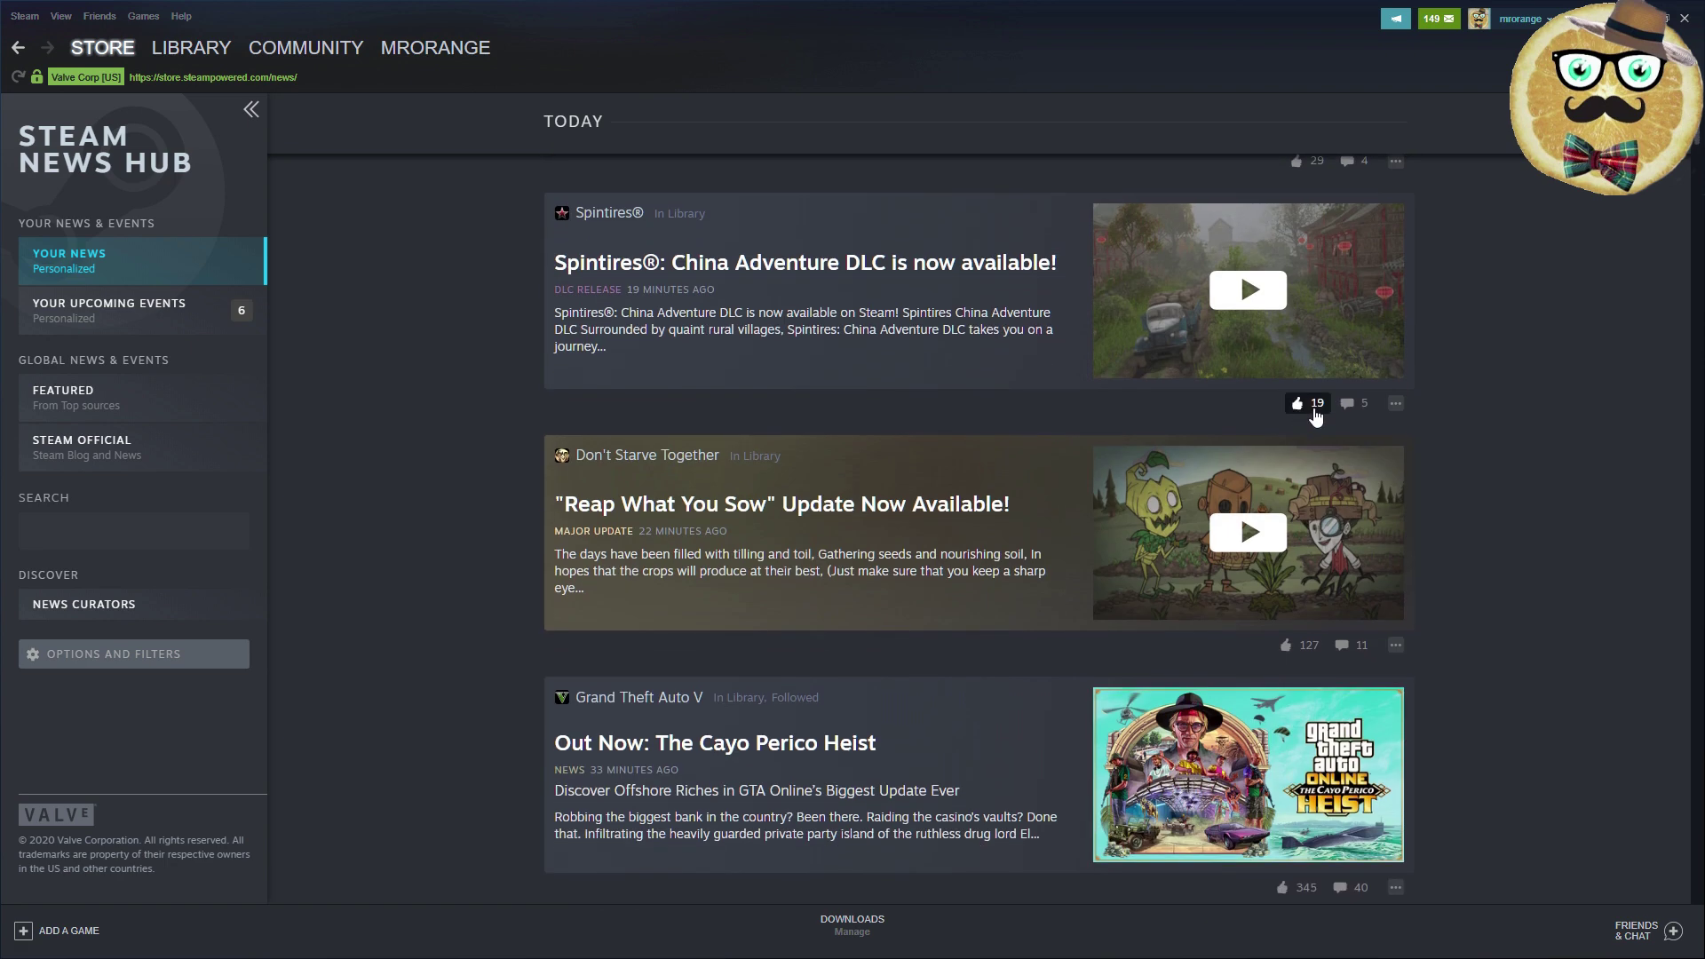
scroll(1316, 415, "down", 3)
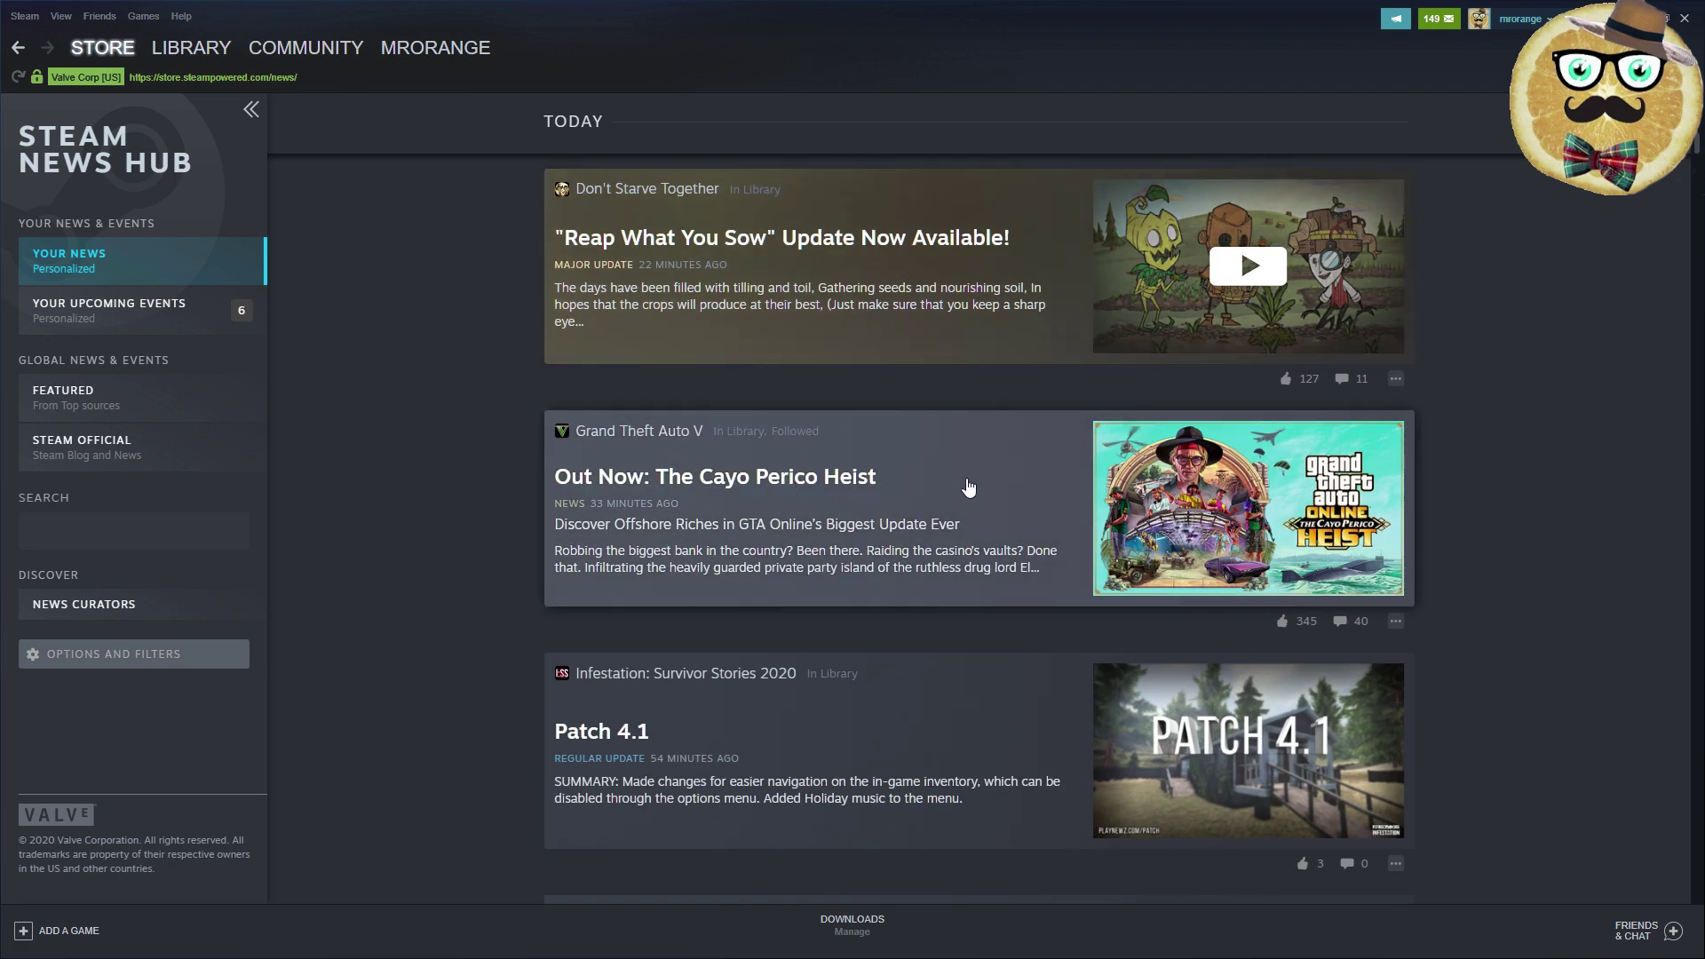
scroll(968, 488, "down", 4)
scroll(968, 489, "down", 6)
scroll(1341, 434, "up", 7)
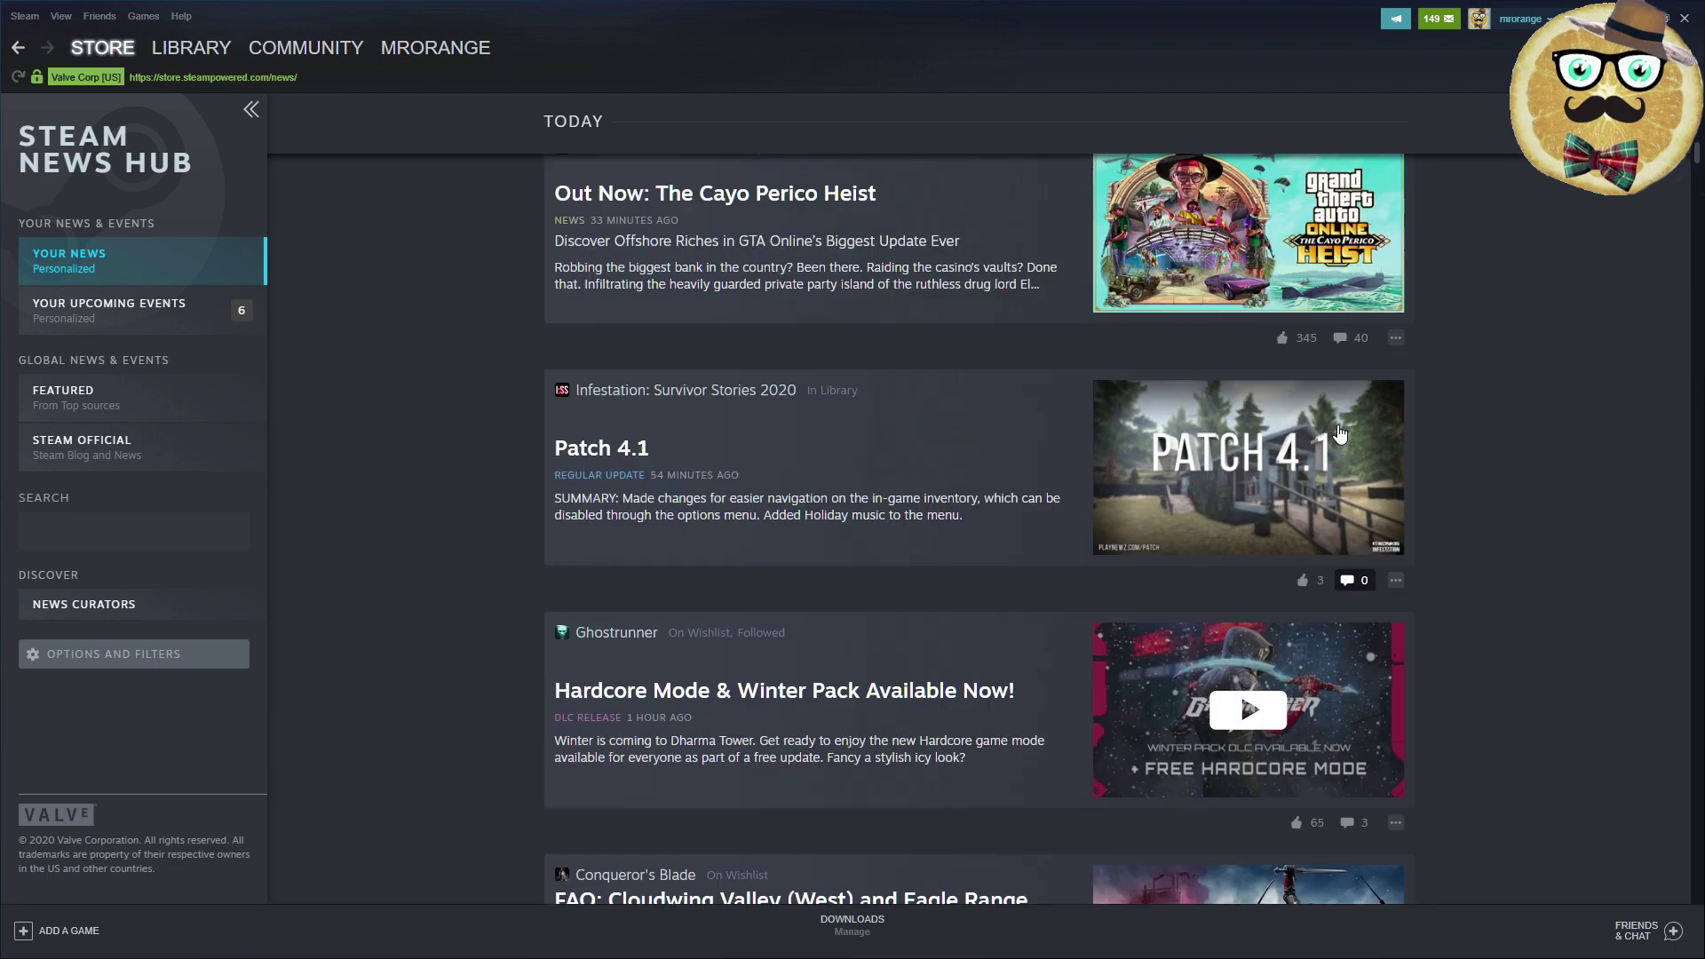
scroll(1341, 435, "up", 5)
scroll(1372, 387, "up", 4)
scroll(1425, 308, "up", 3)
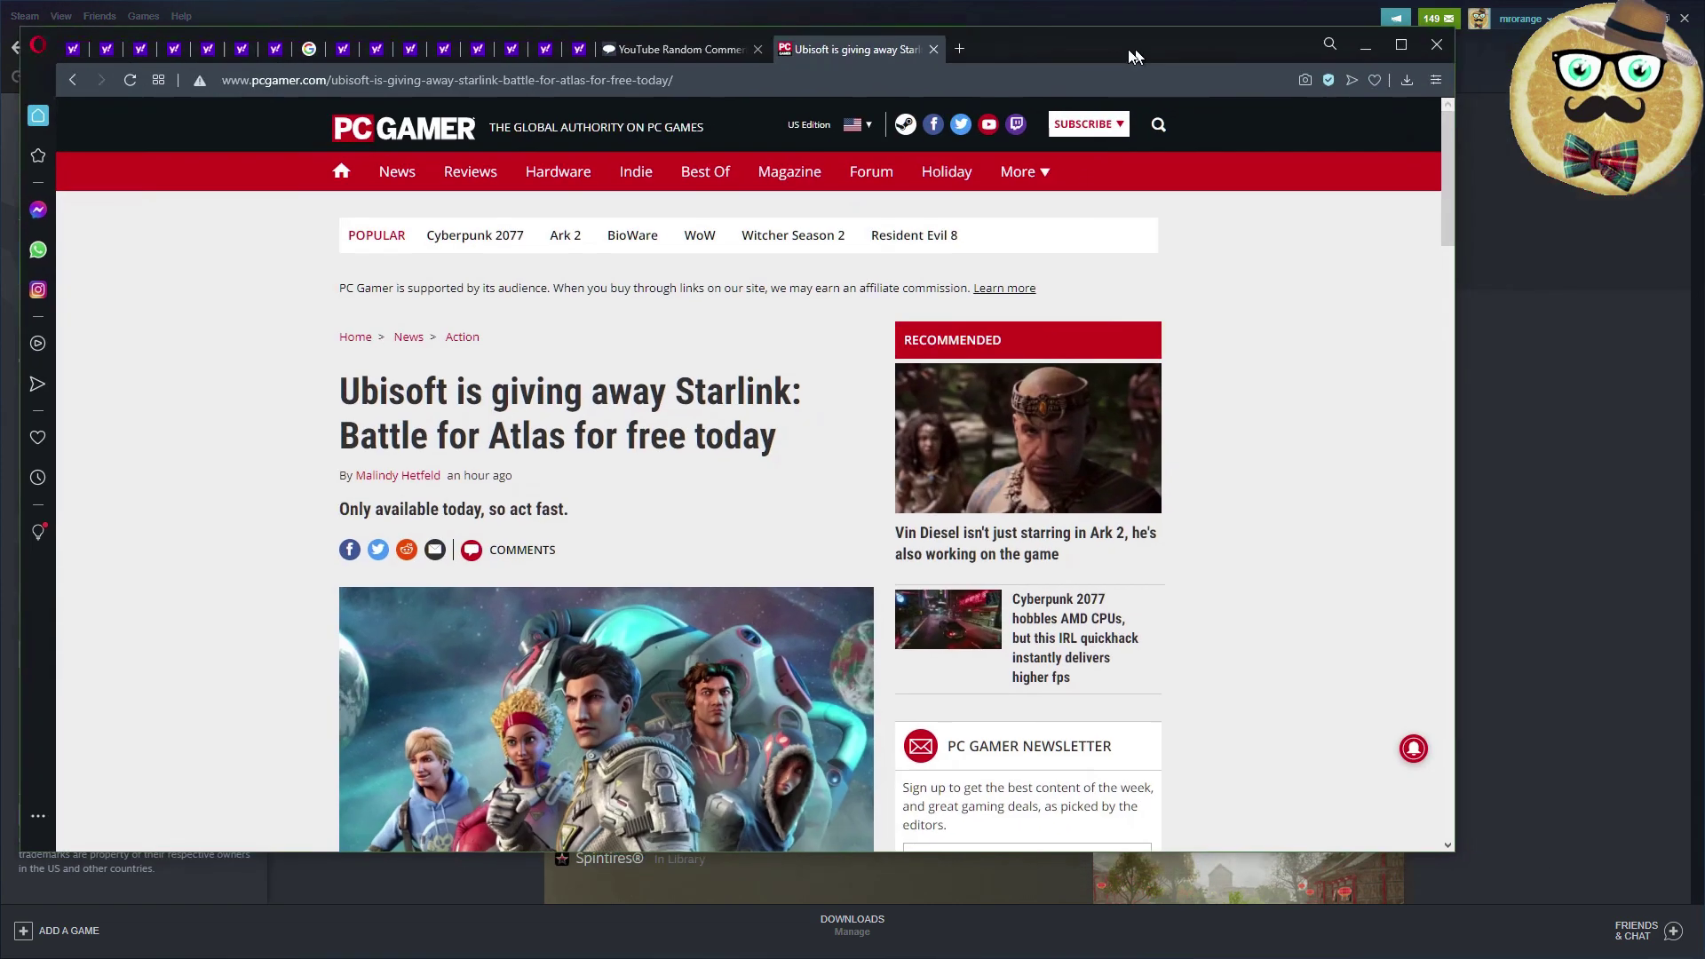
left_click_drag(1128, 50, 1238, 62)
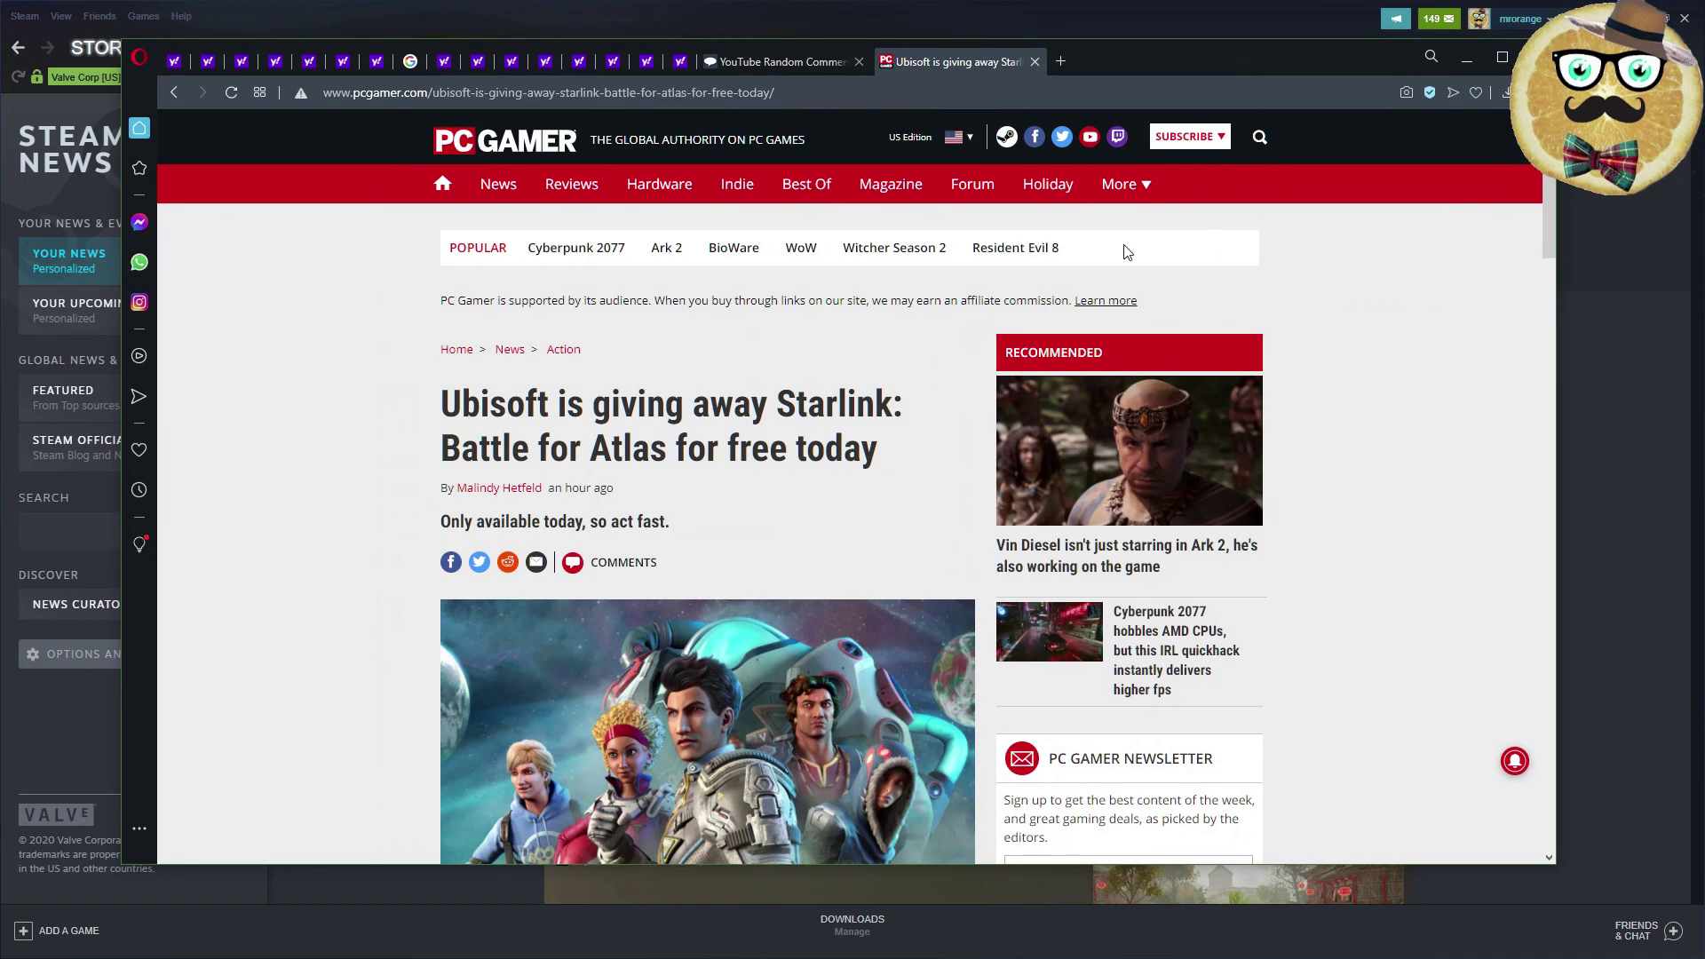
Load the YouTube video's comments in Comment Picker, then return to the PC Gamer Starlink article
left_click(812, 65)
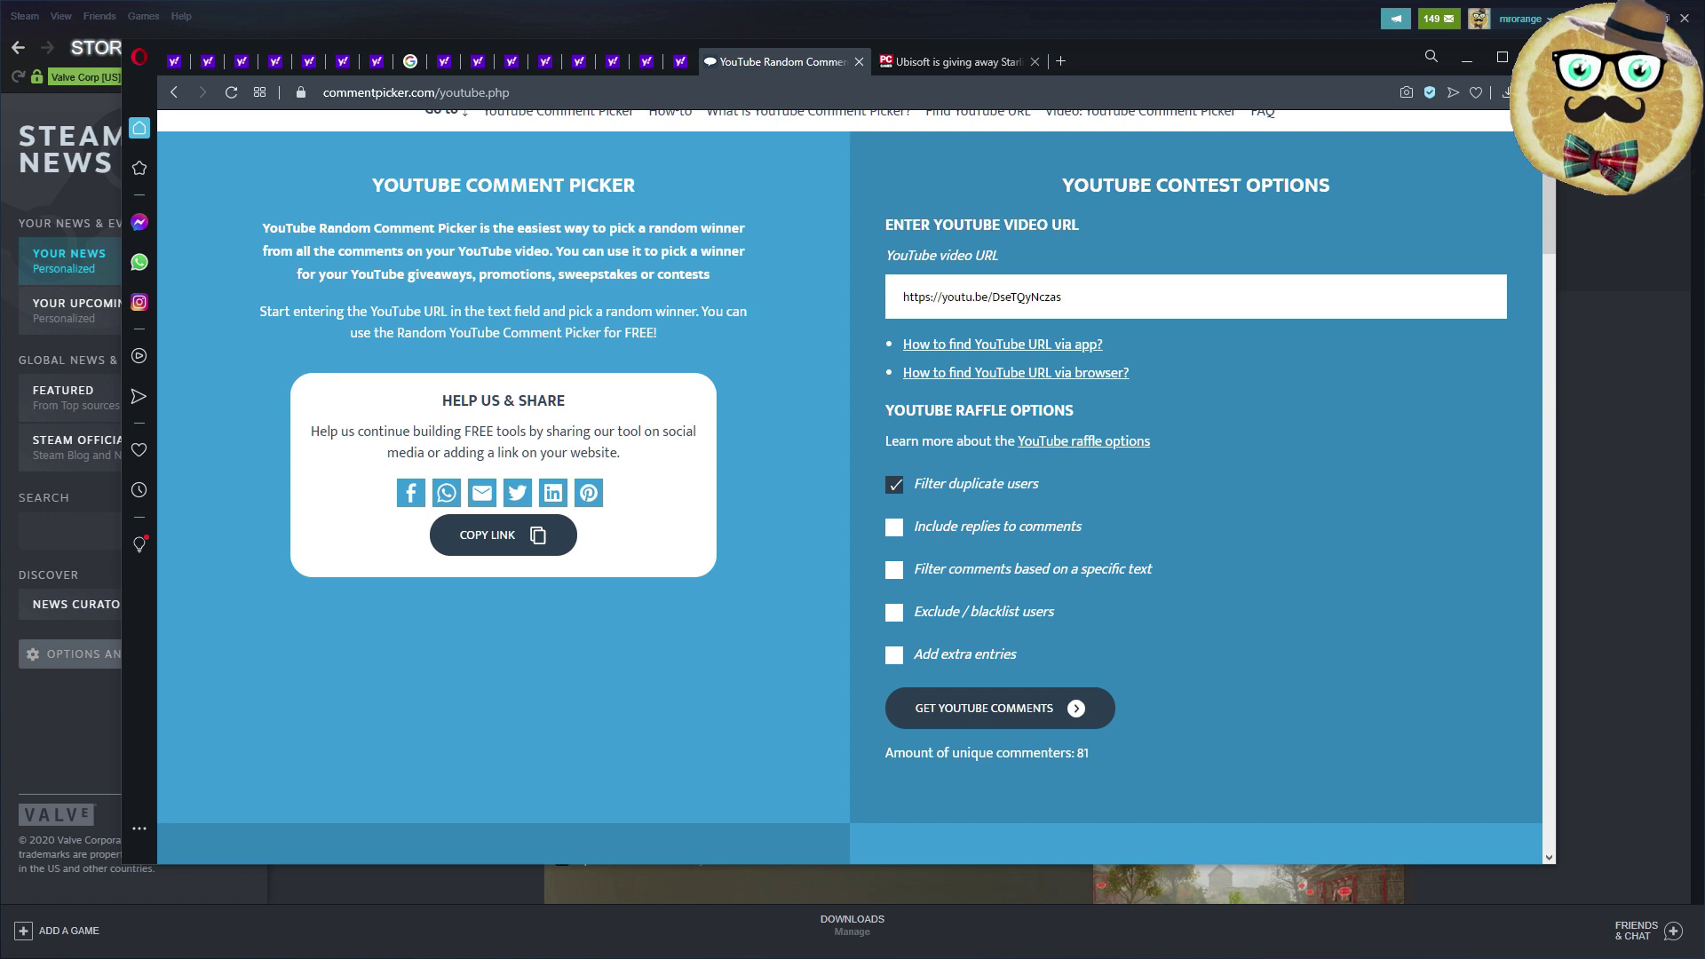
left_click(968, 713)
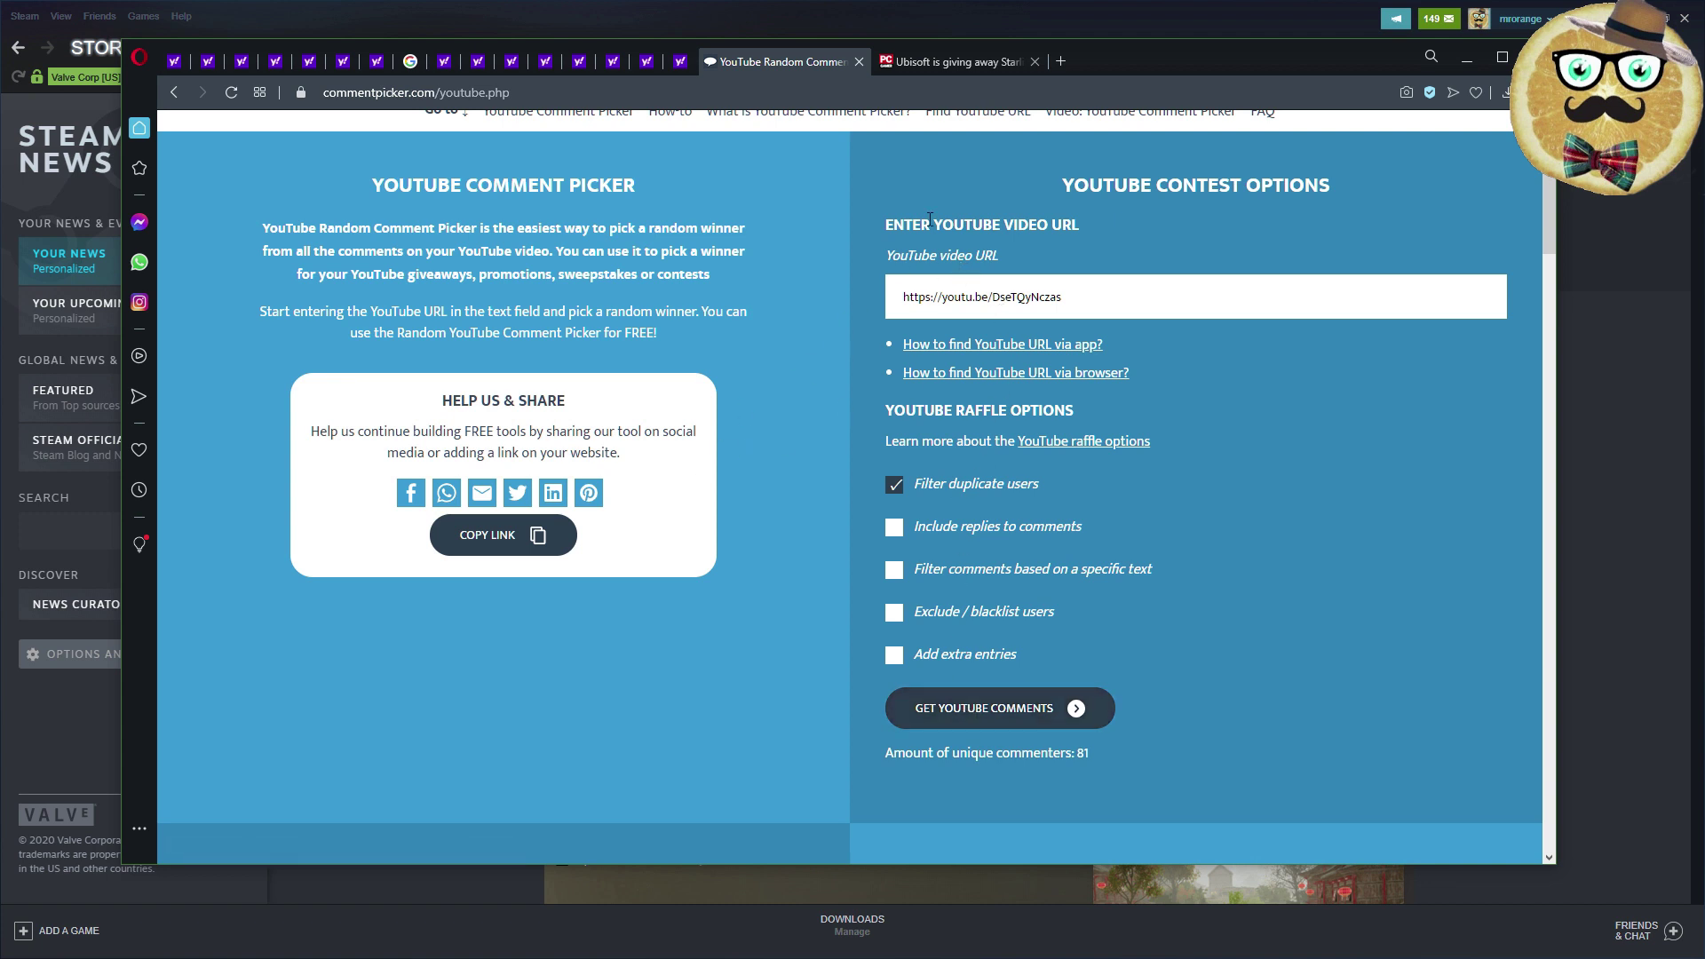
left_click(939, 61)
scroll(1109, 525, "down", 1)
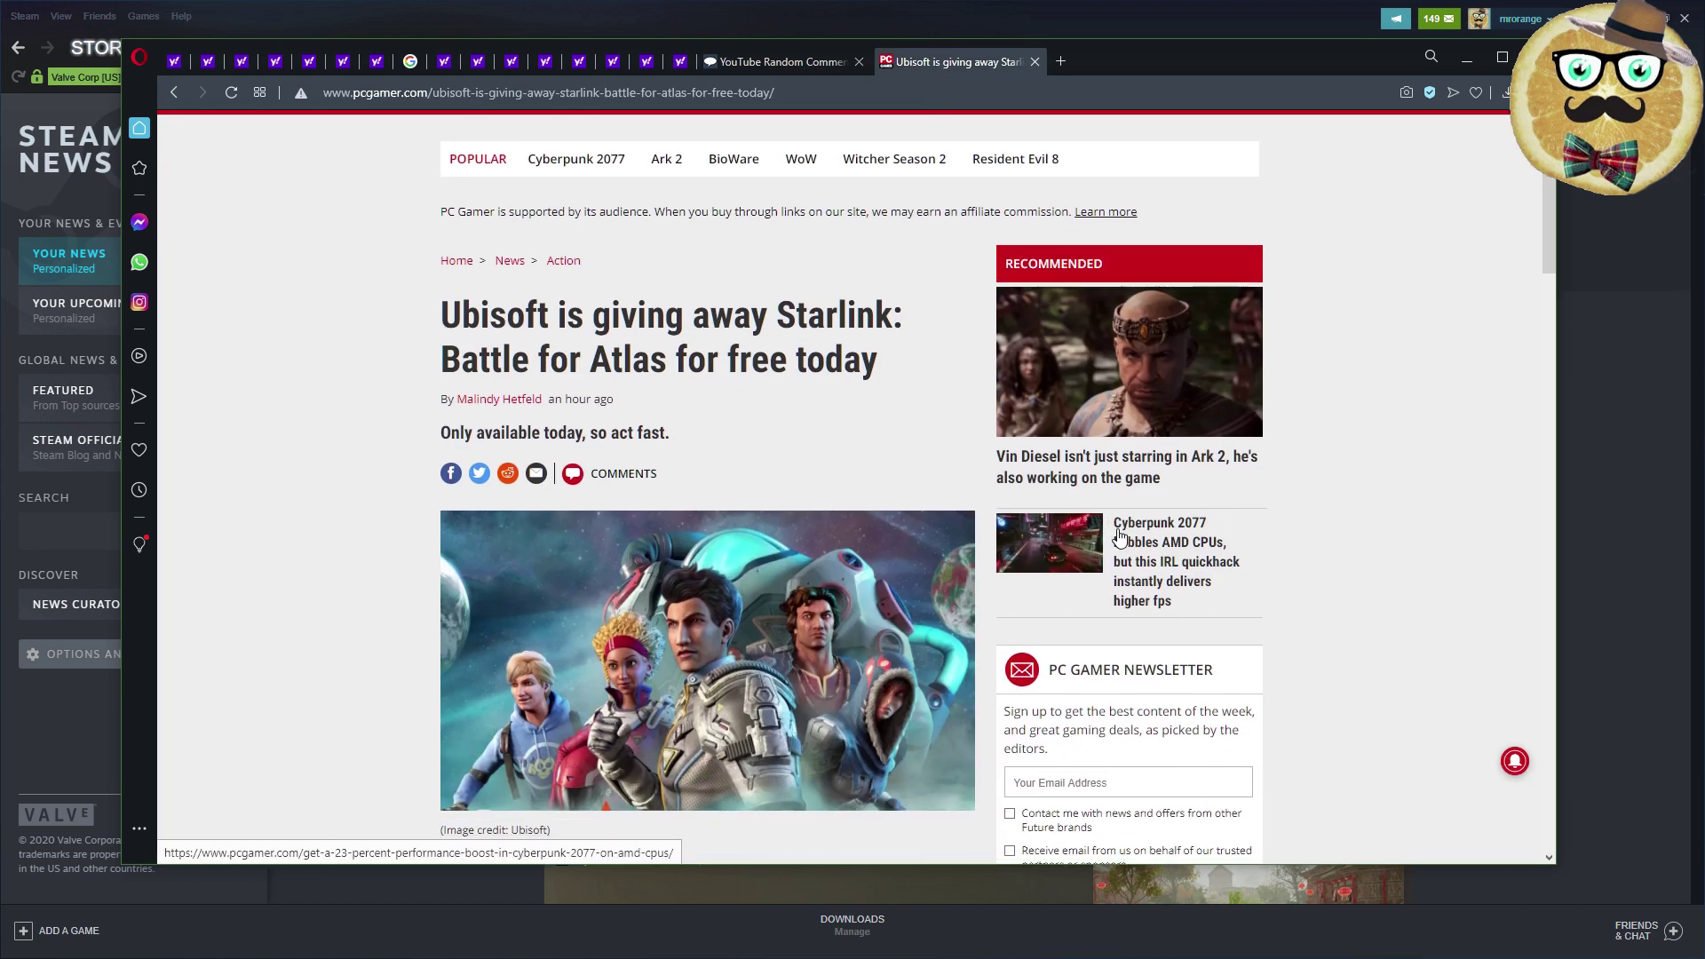
scroll(1119, 536, "down", 1)
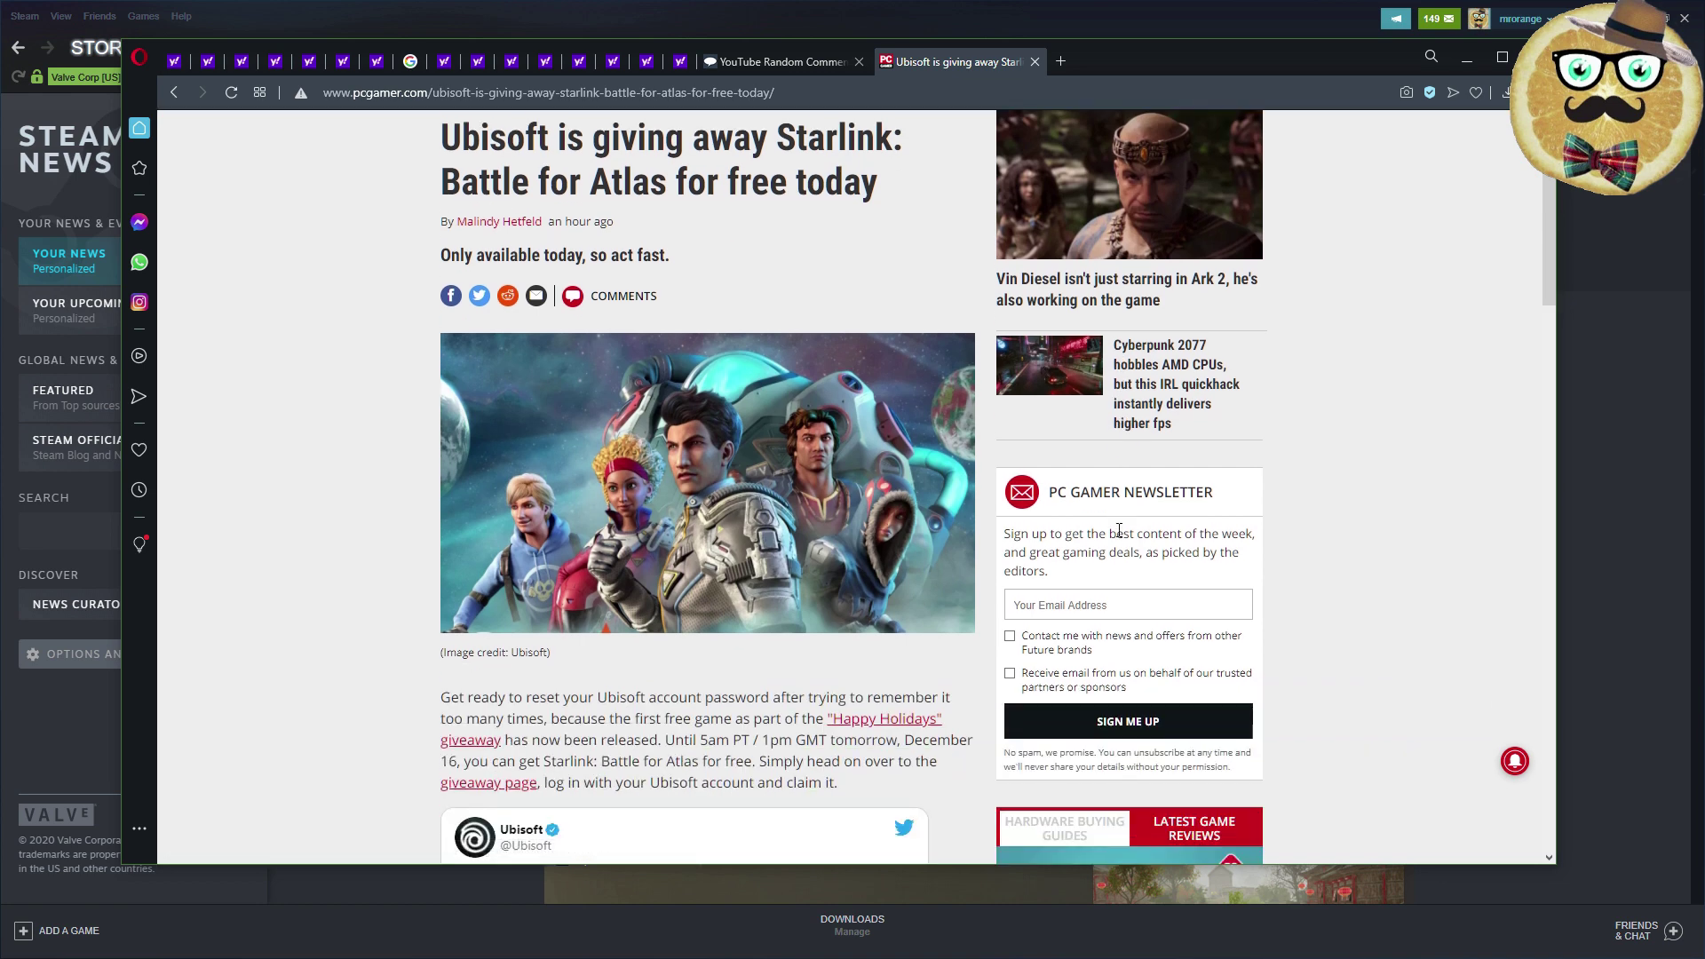
scroll(1120, 533, "down", 1)
scroll(1120, 530, "up", 1)
scroll(1119, 531, "down", 2)
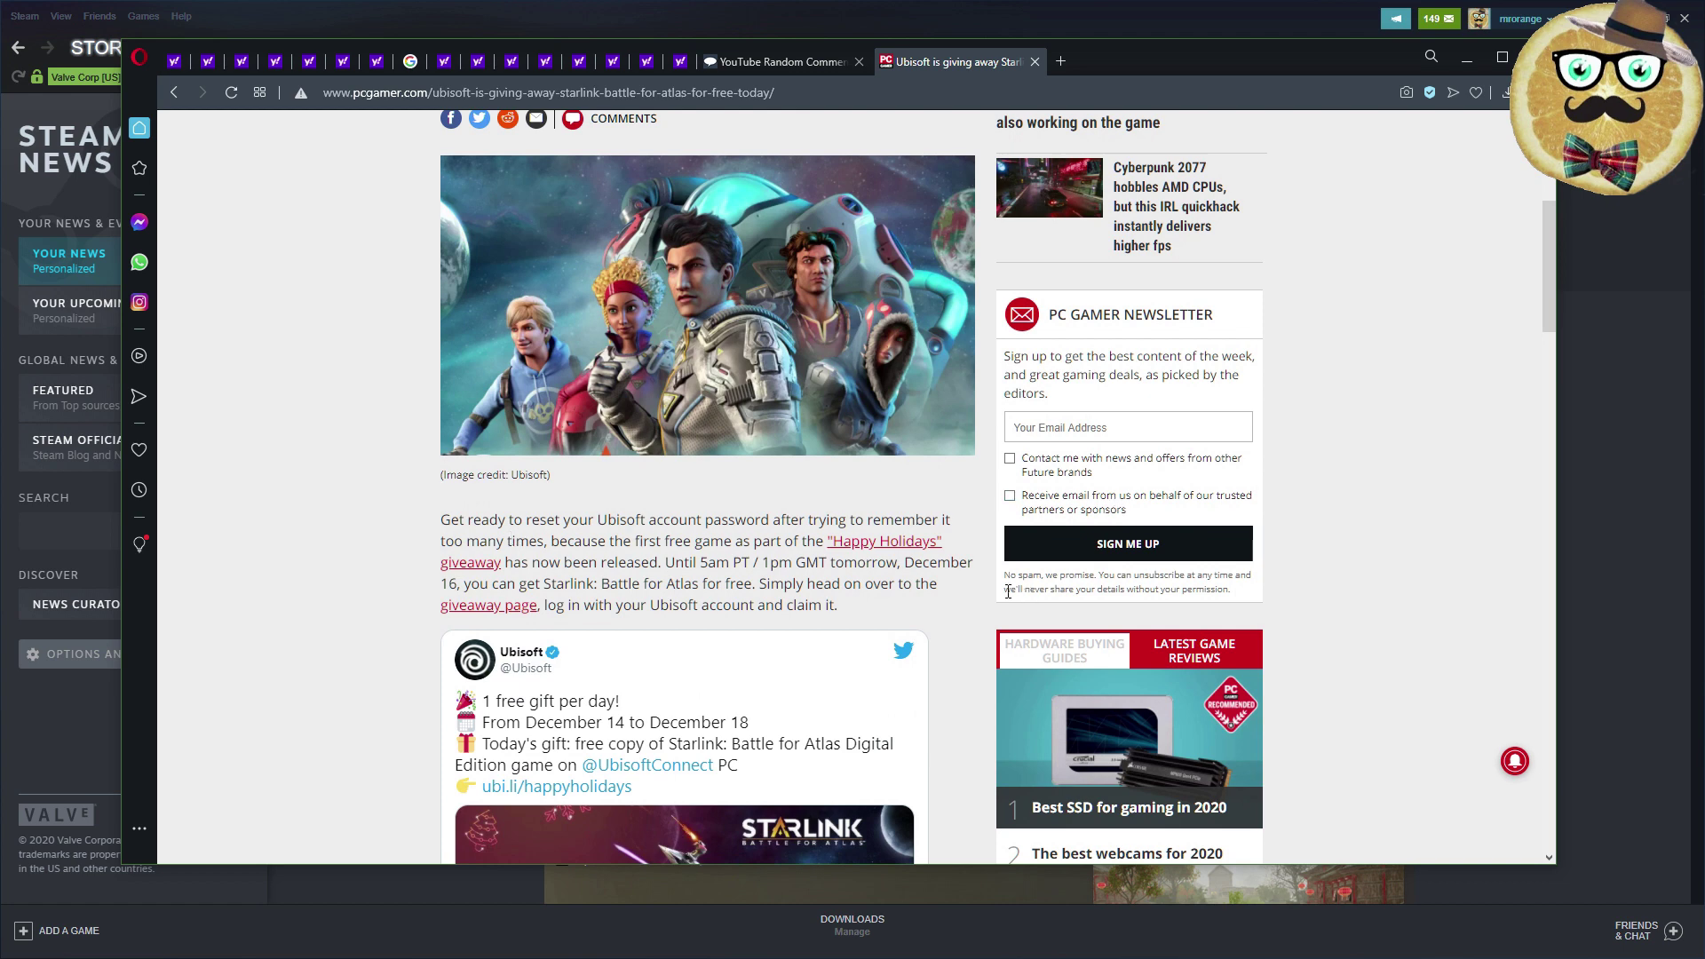
scroll(978, 676, "down", 1)
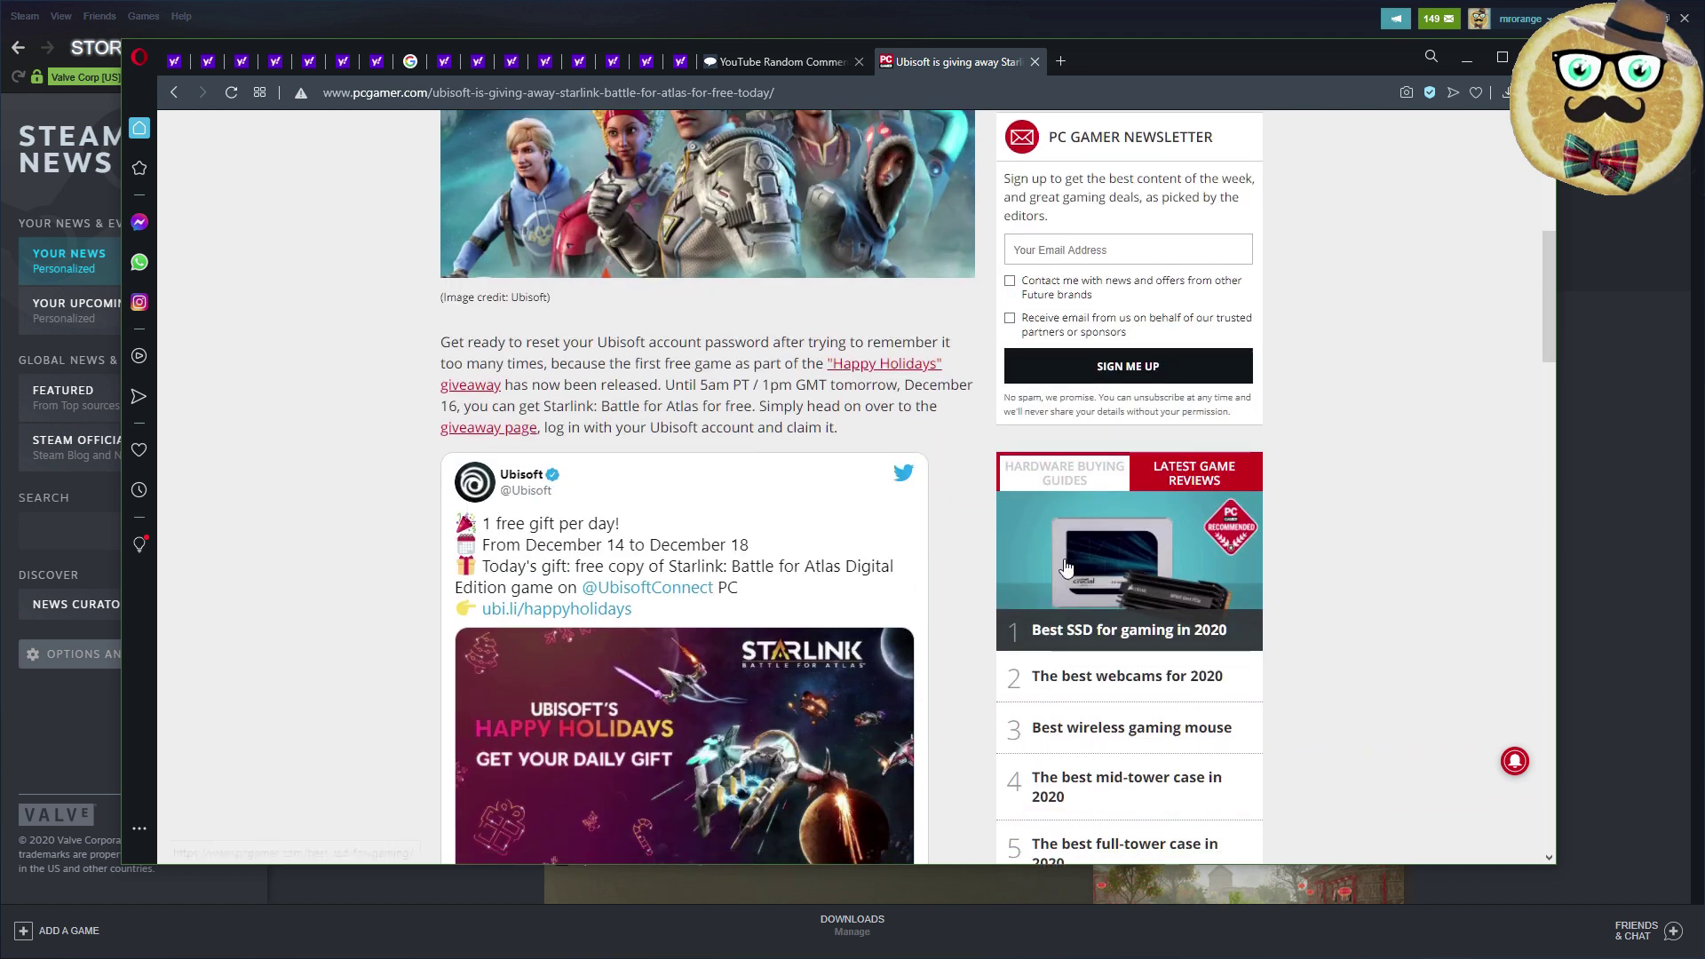
scroll(1070, 641, "down", 2)
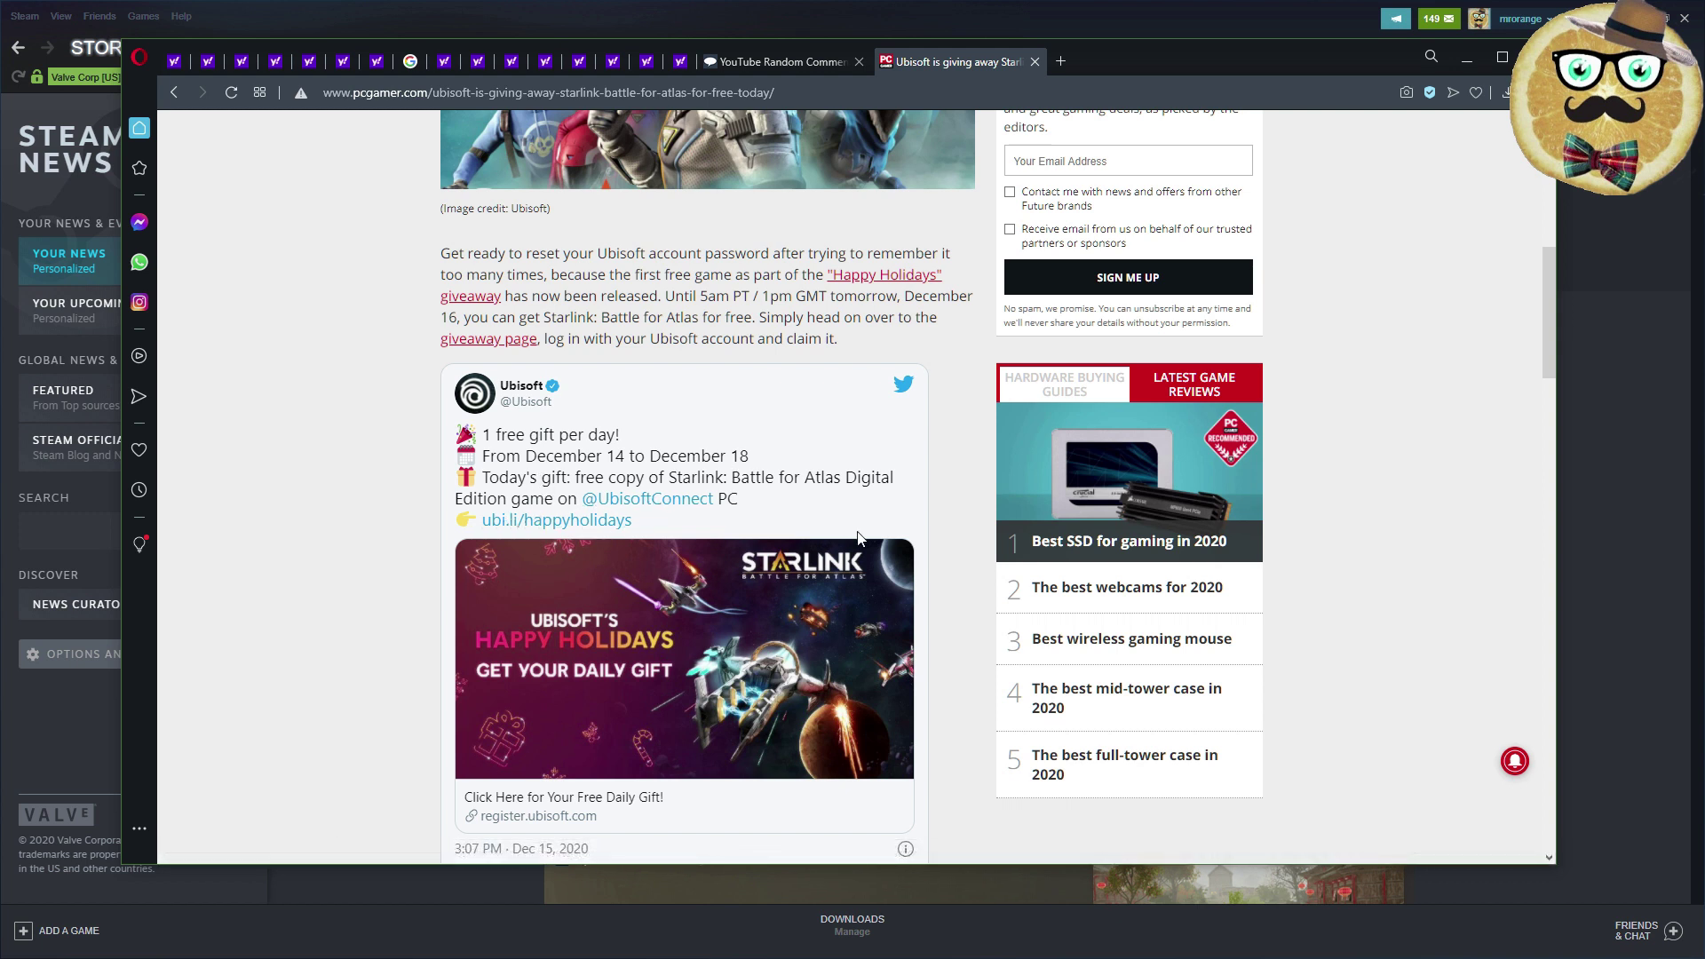
scroll(803, 655, "down", 3)
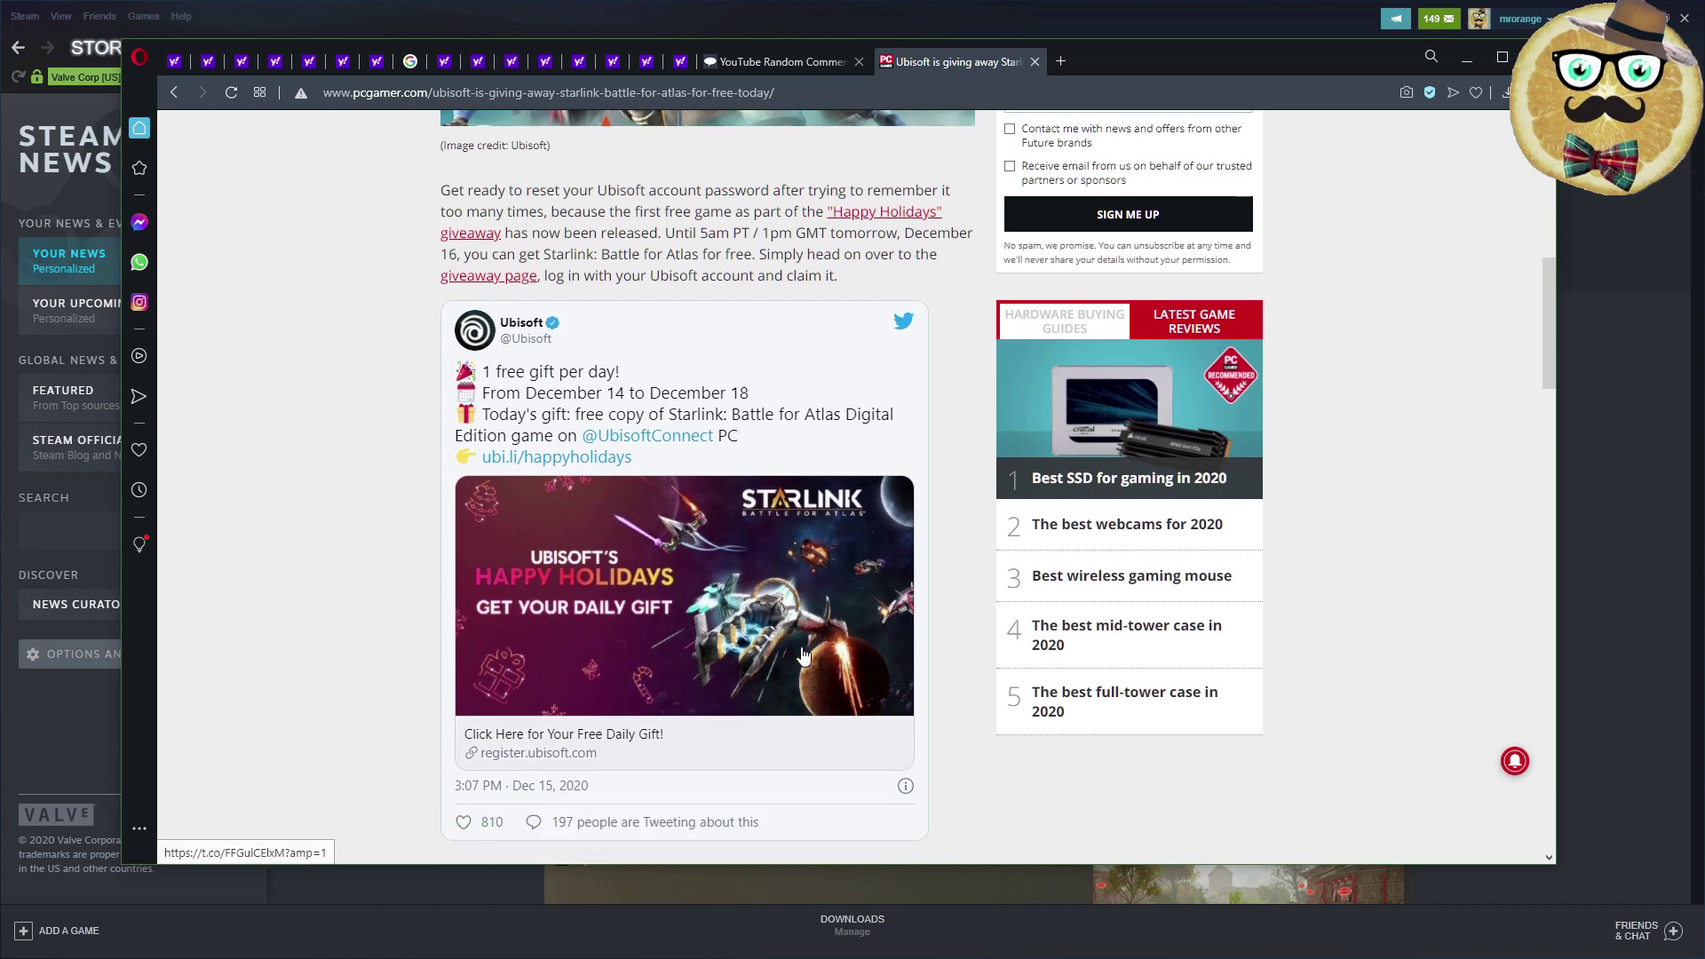
scroll(803, 655, "down", 3)
scroll(800, 639, "up", 3)
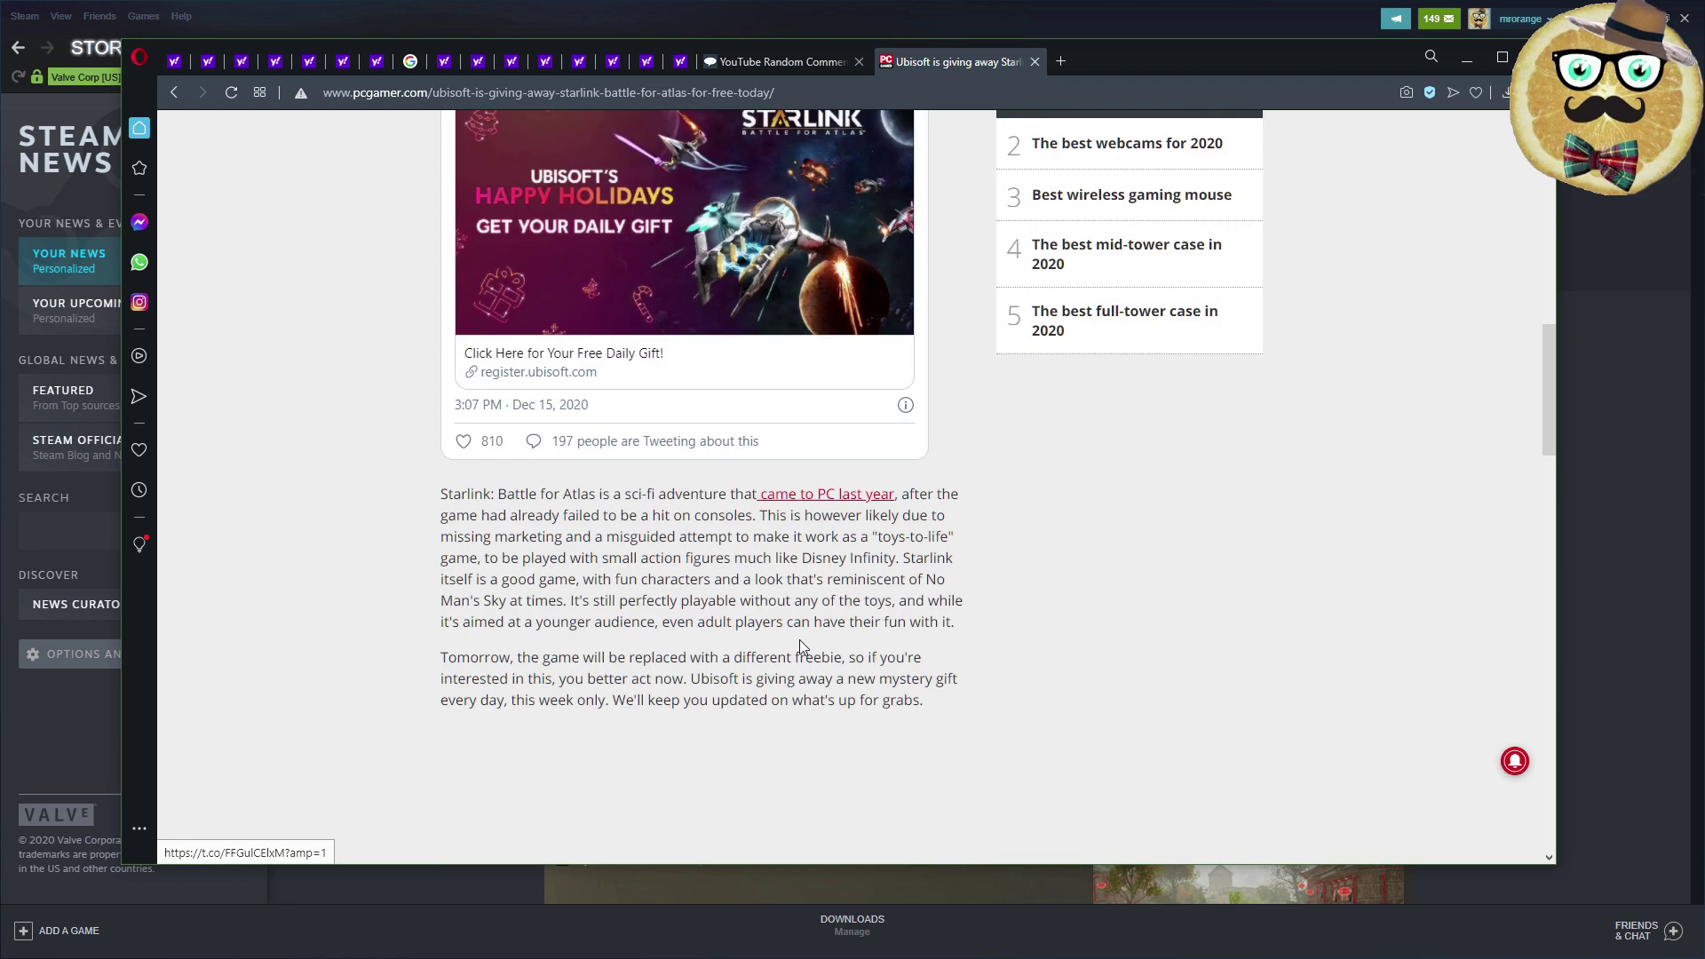
scroll(801, 640, "up", 2)
scroll(792, 644, "up", 3)
scroll(787, 616, "up", 2)
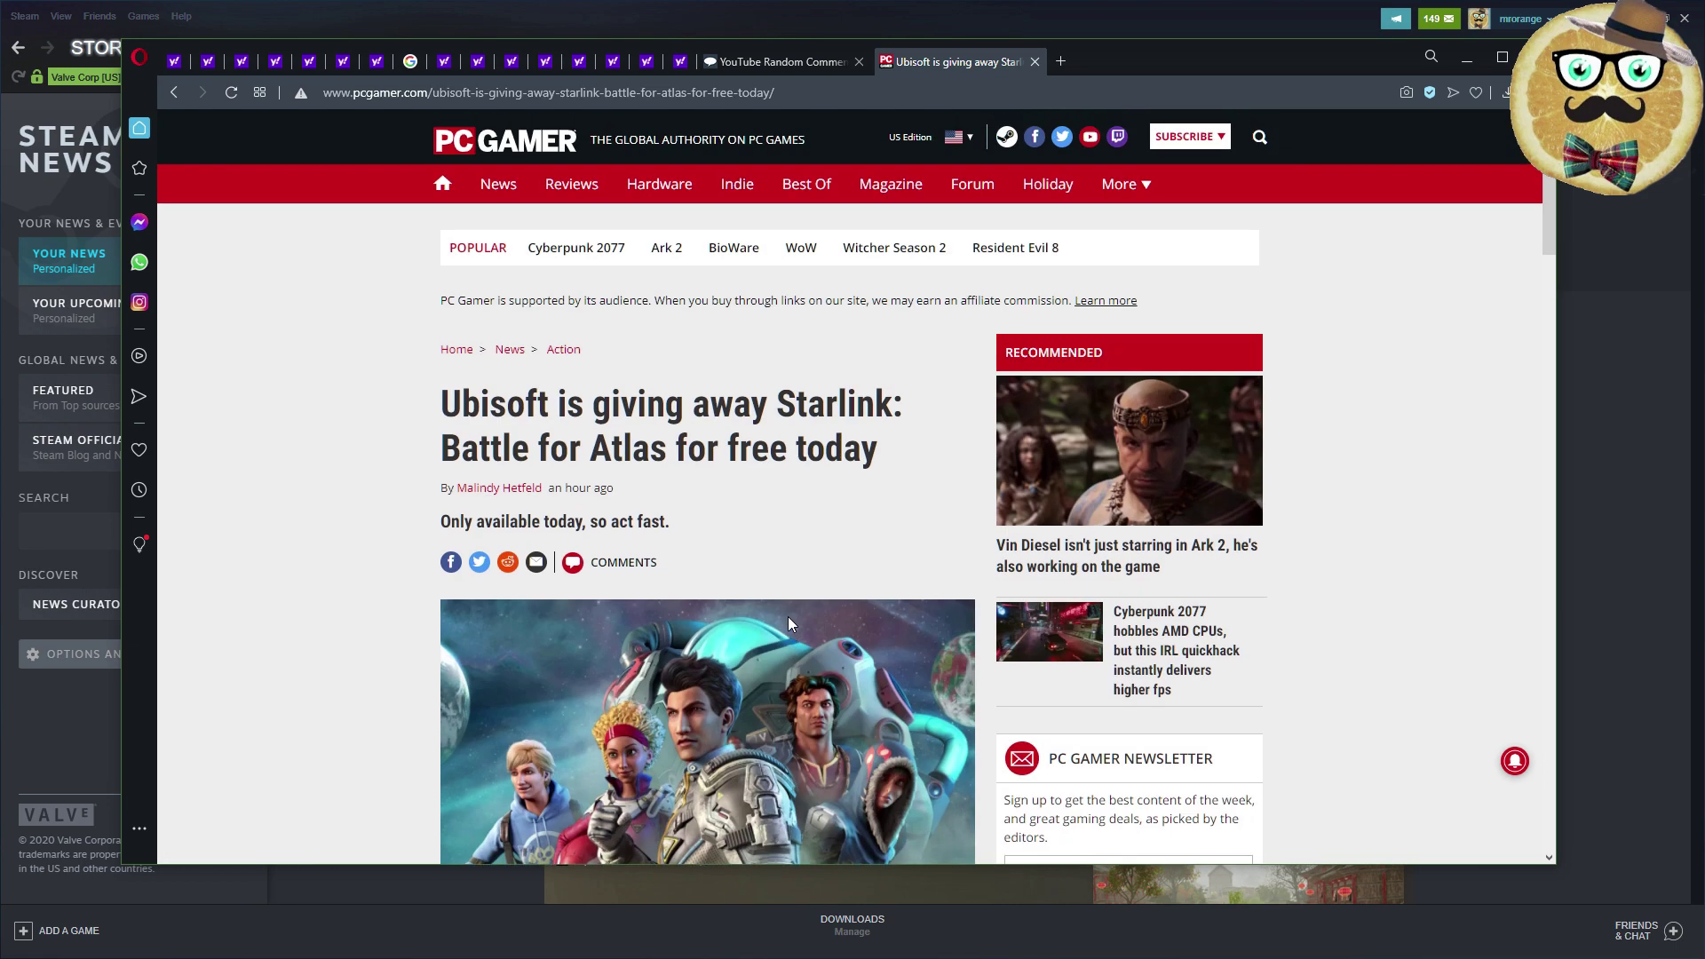
scroll(788, 617, "down", 2)
scroll(787, 622, "down", 2)
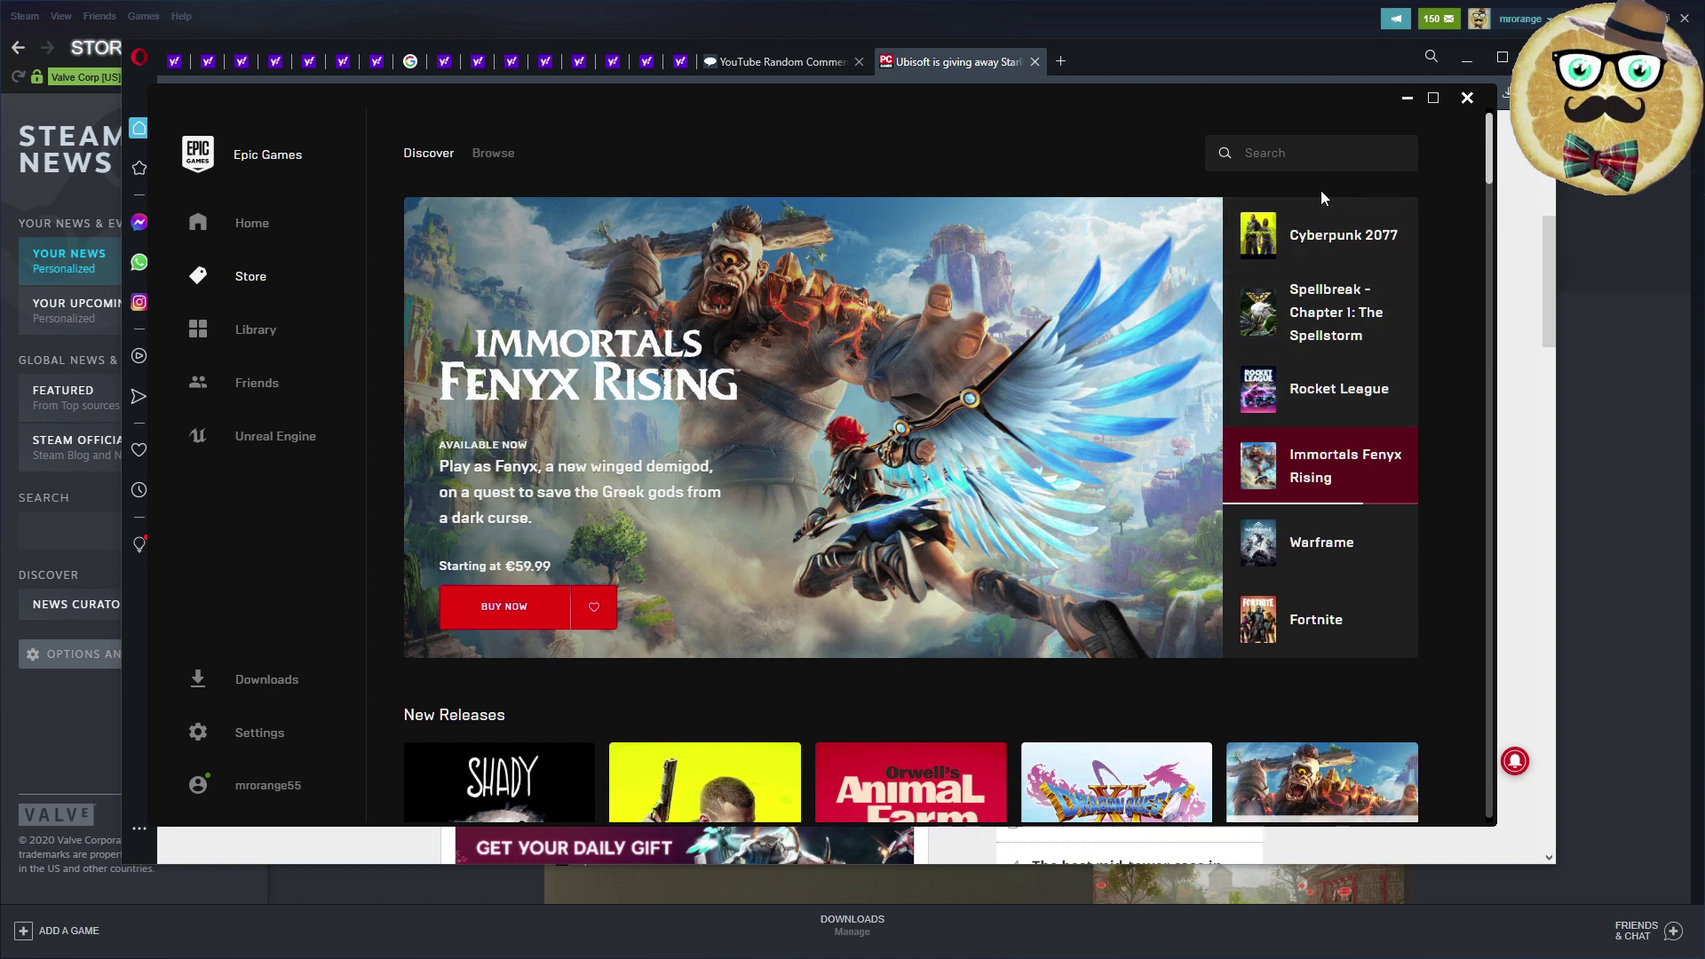
Feature Cyberpunk 2077 in the Epic store banner and scroll down to Free Games
left_click(1292, 251)
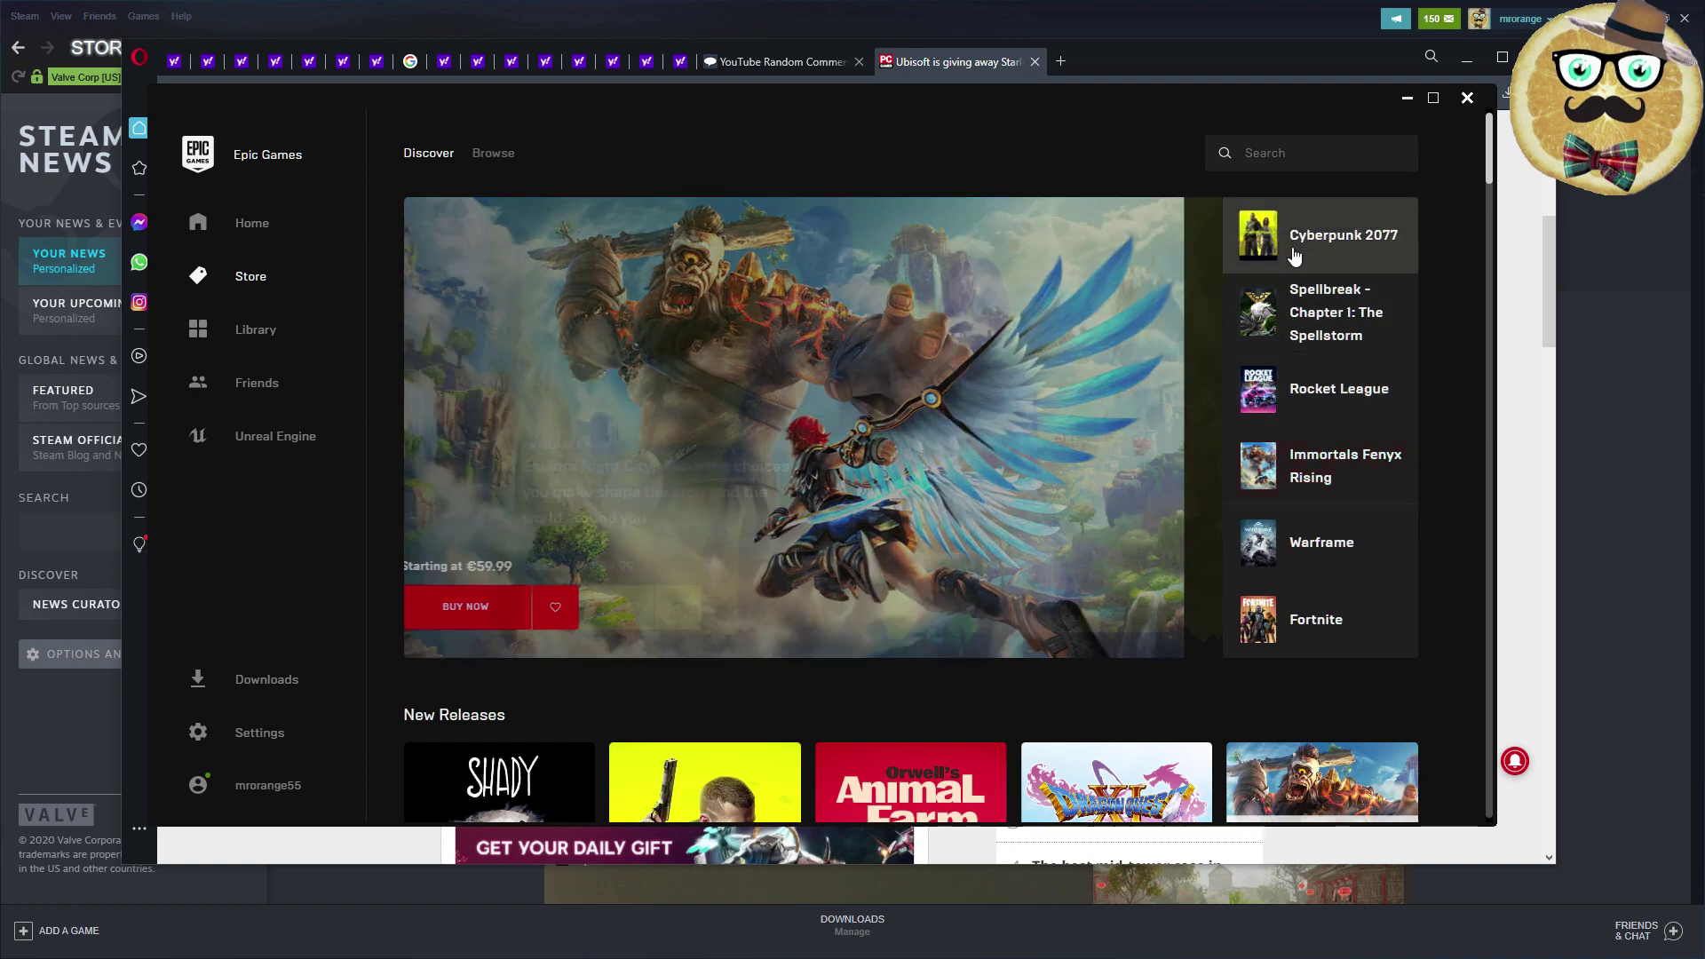
scroll(754, 433, "down", 3)
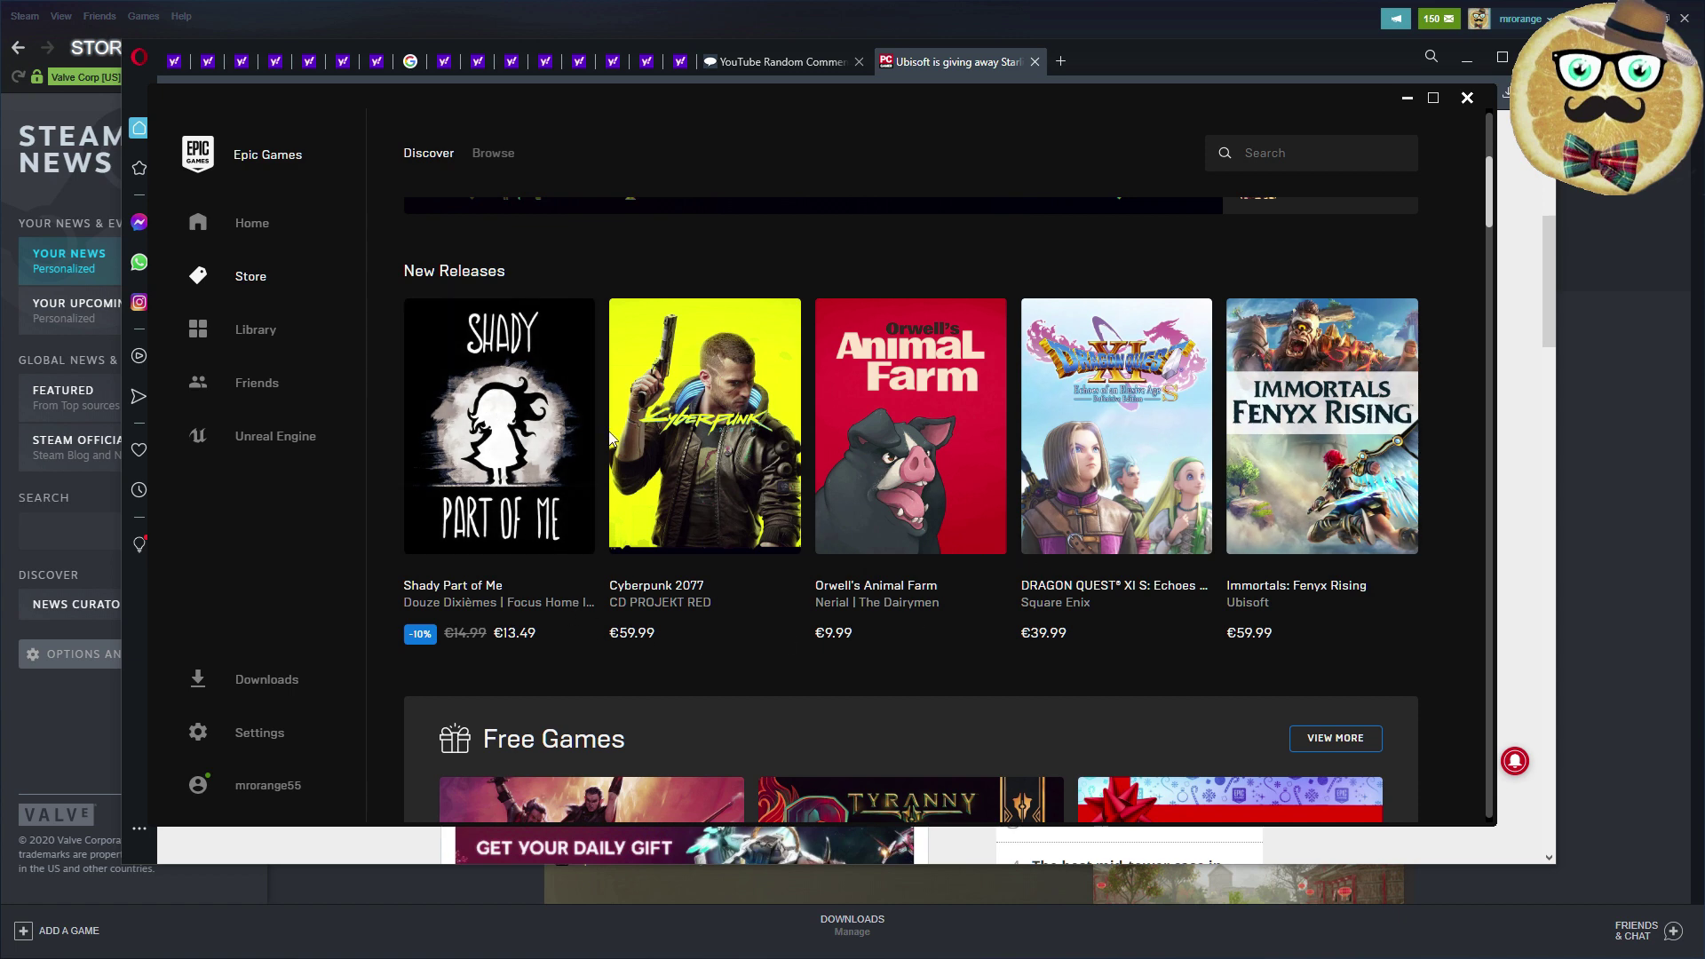
scroll(825, 425, "down", 2)
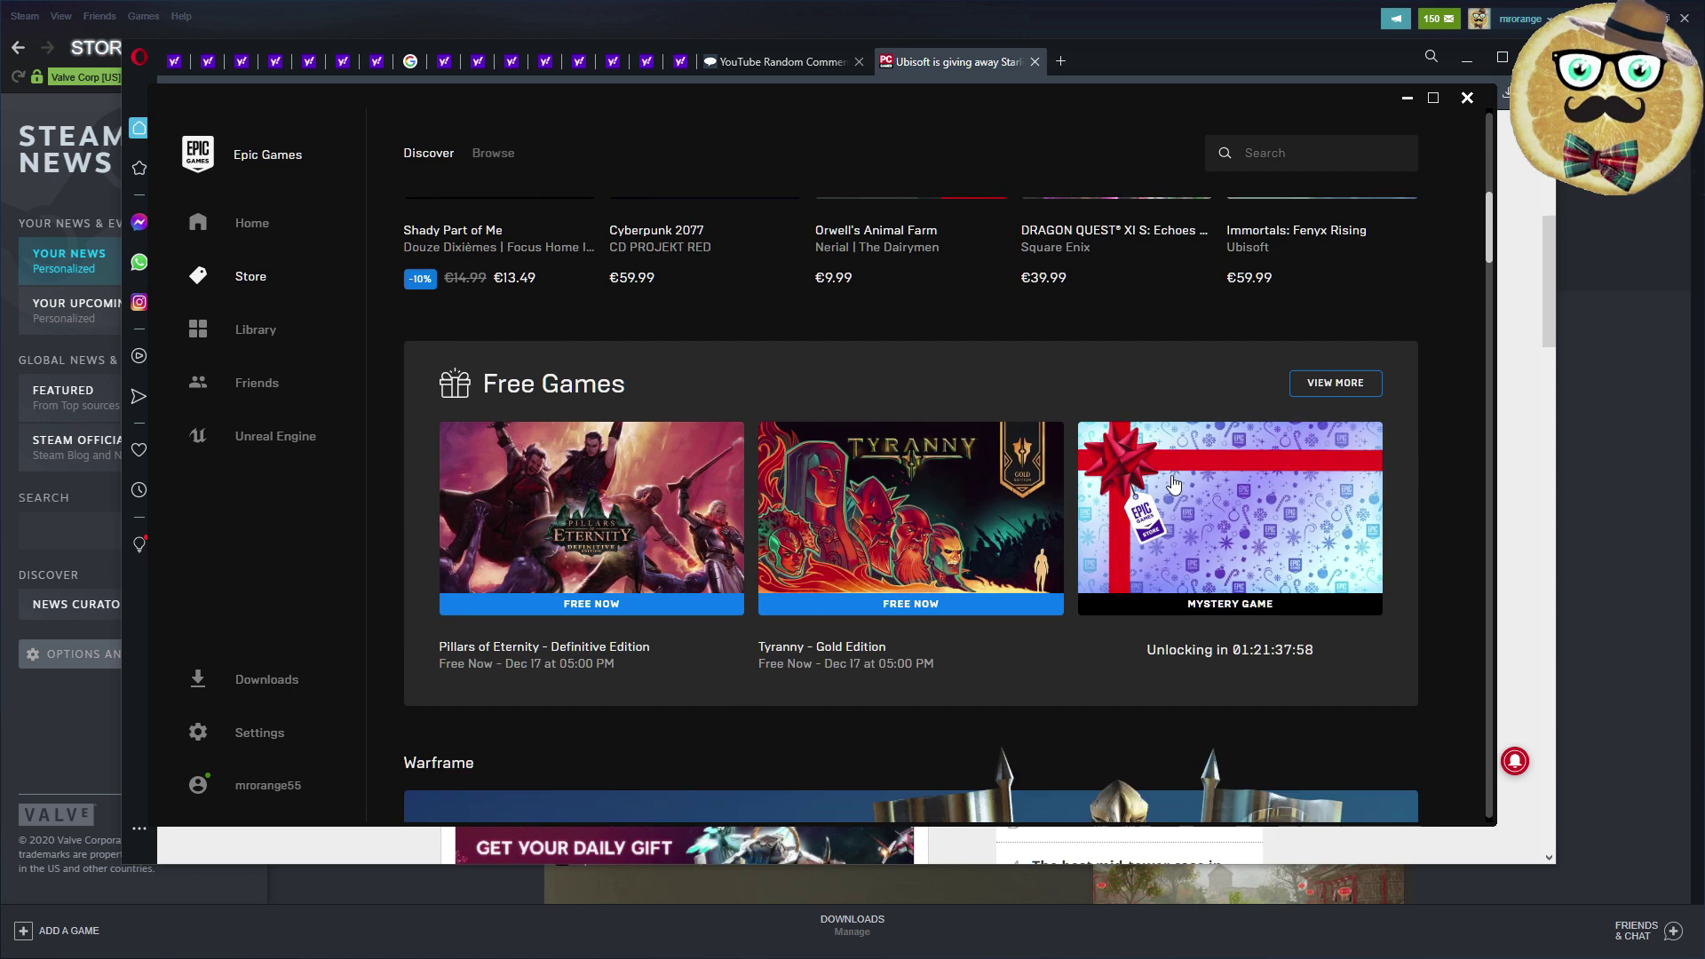
scroll(560, 358, "down", 1)
scroll(933, 333, "up", 1)
Open the mystery game's Holiday Sale post and highlight its '15 Days of Free Games' lines
left_click(1242, 540)
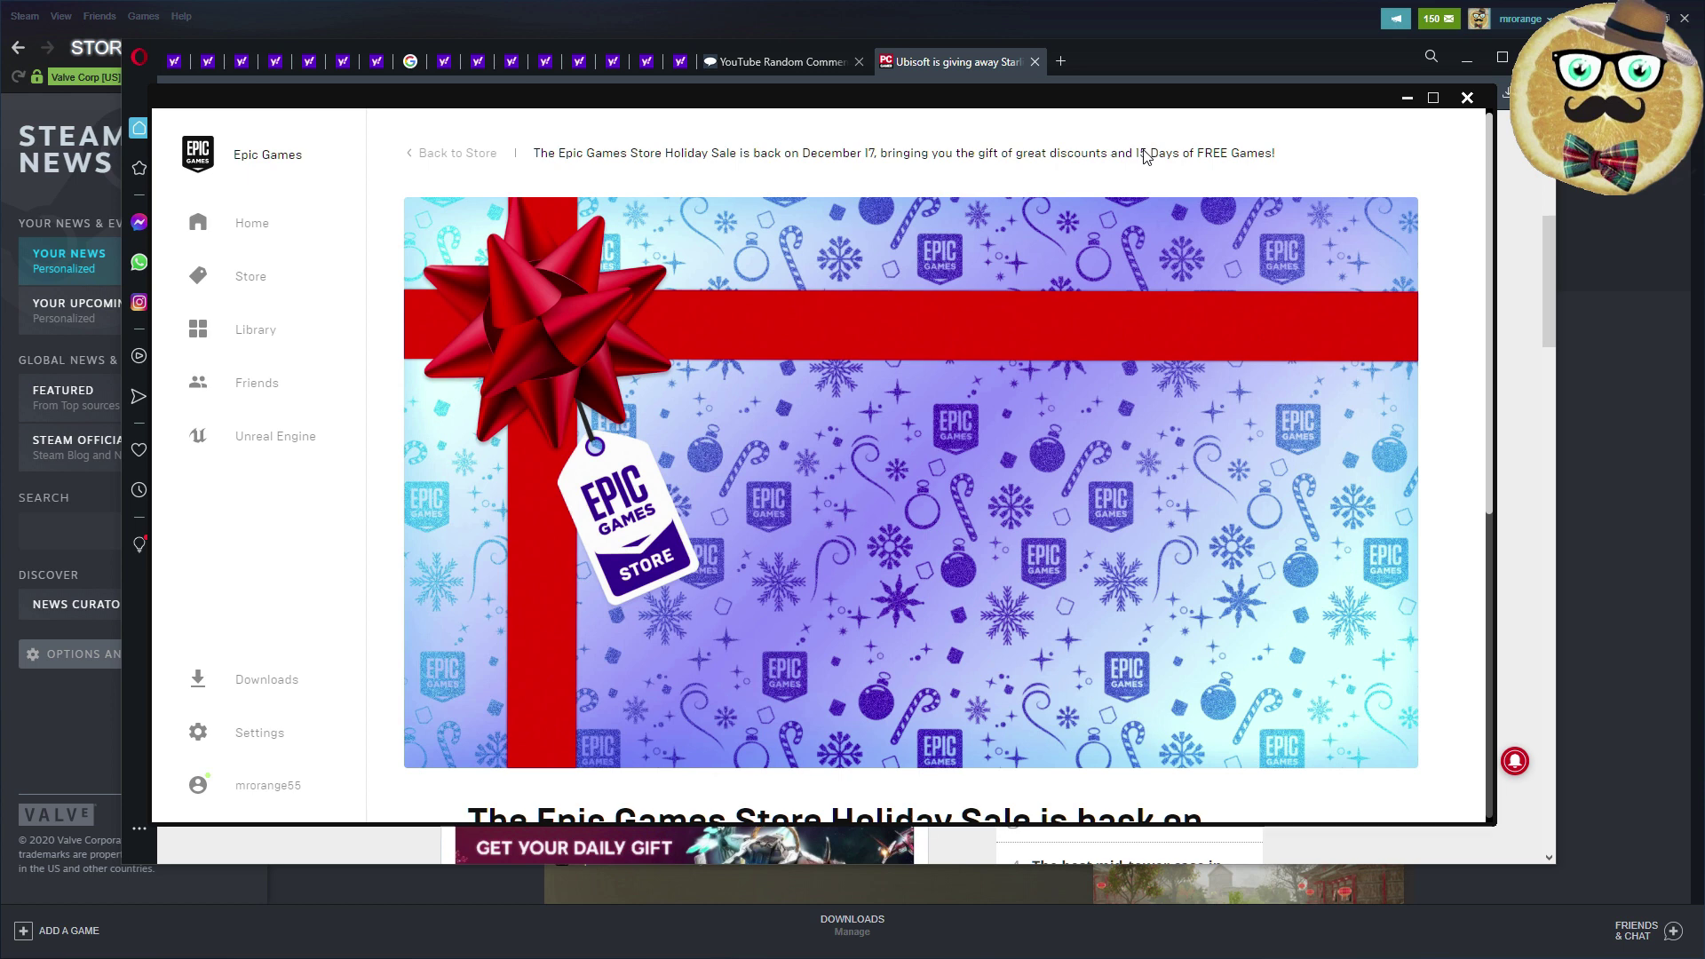
left_click_drag(1140, 156, 1247, 156)
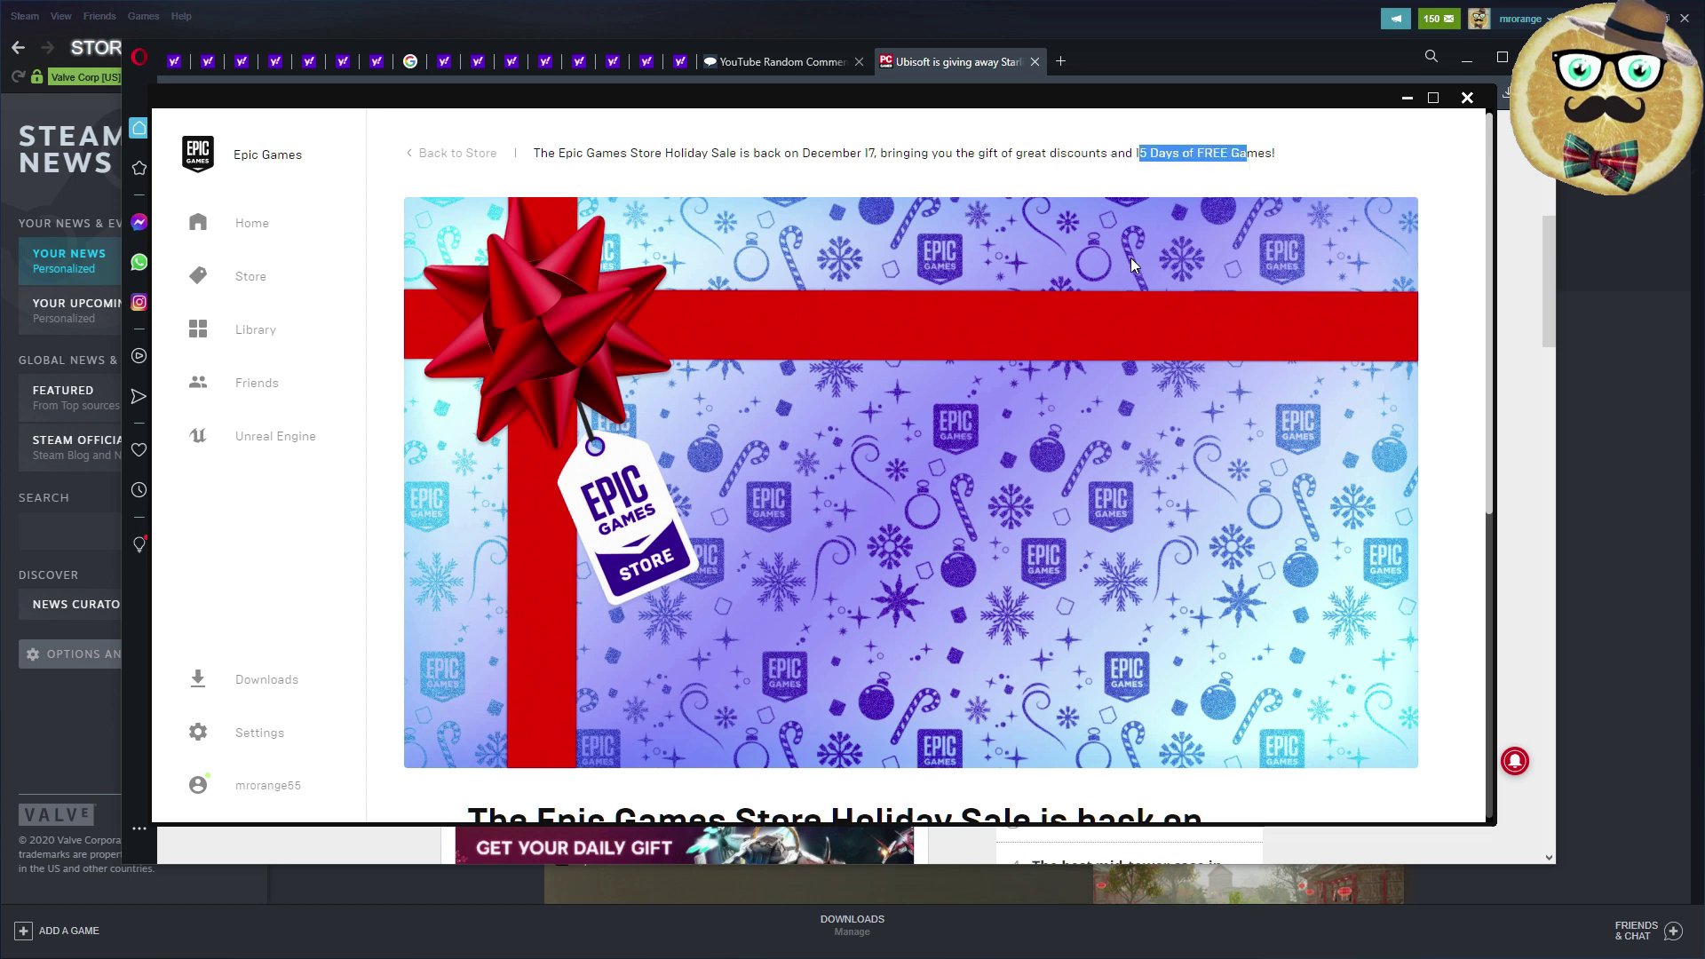
left_click(1110, 184)
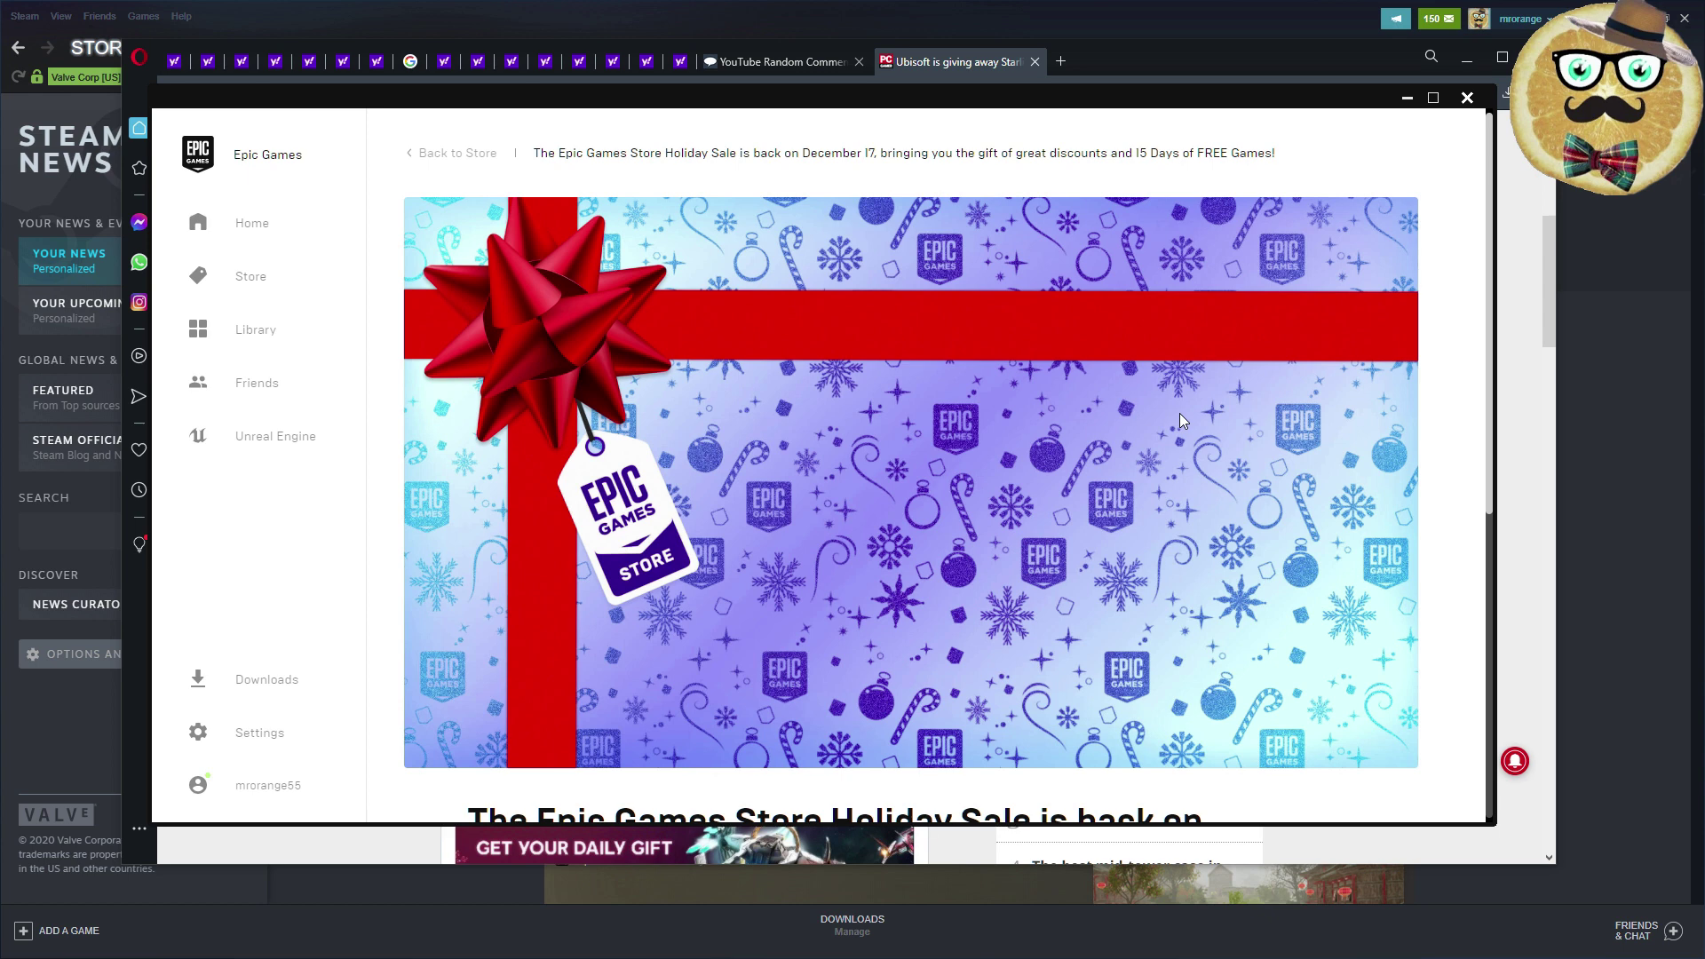
scroll(1180, 415, "down", 2)
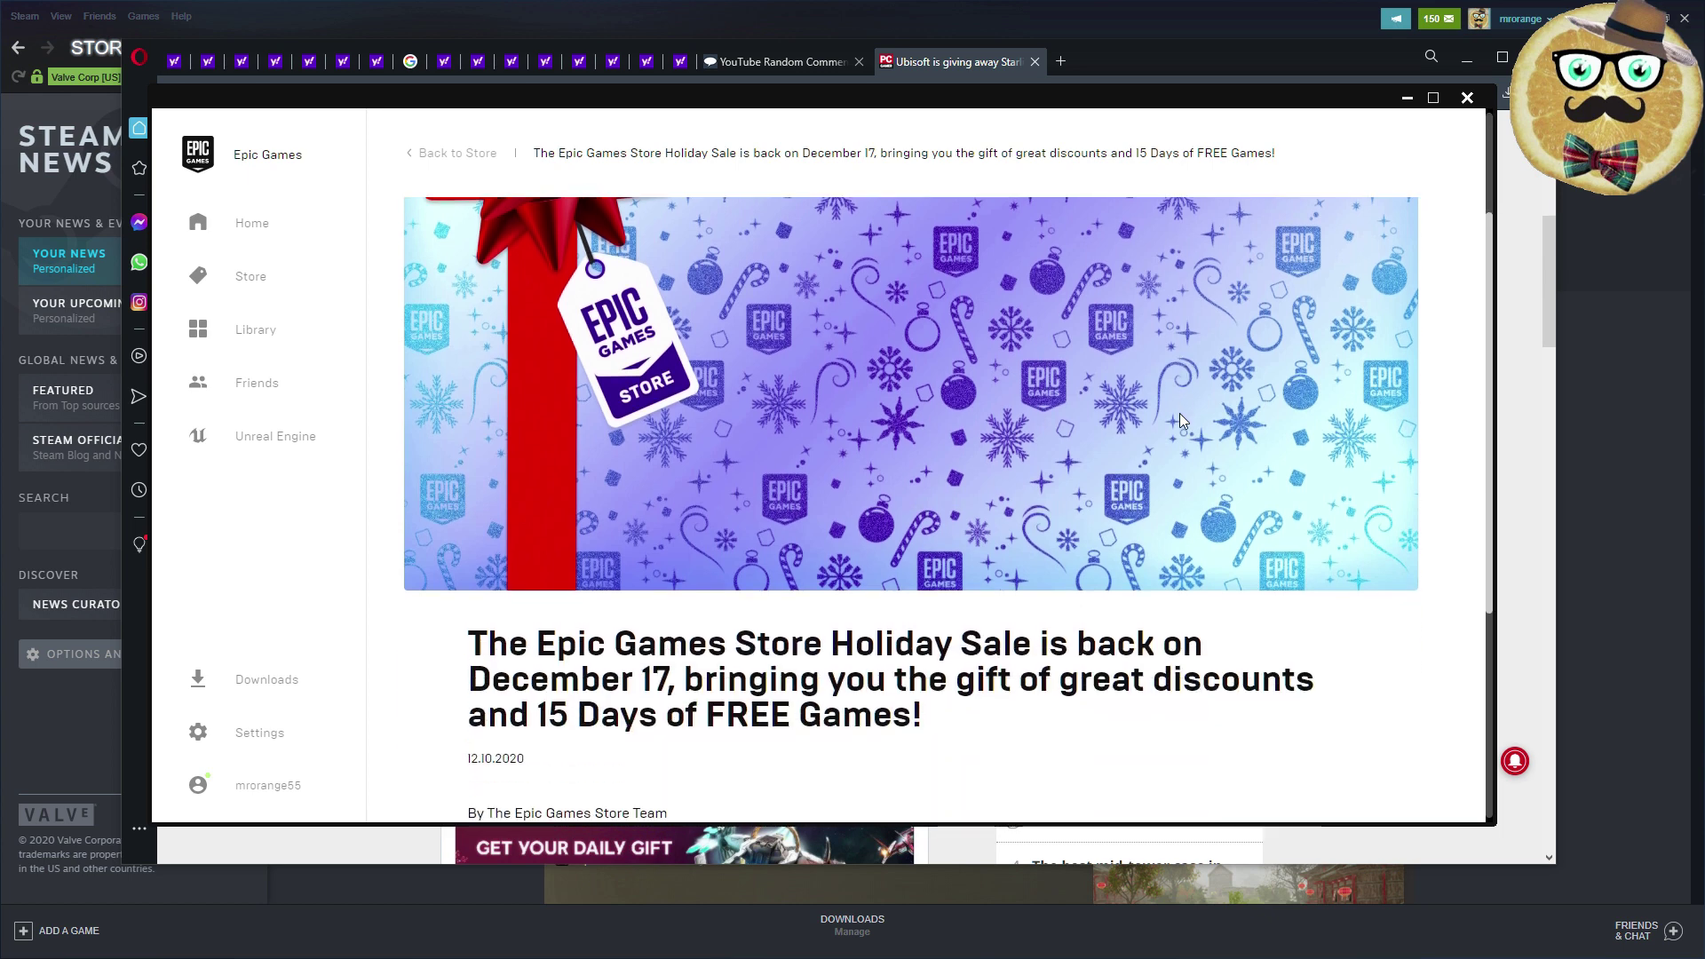
scroll(1180, 414, "down", 3)
scroll(1180, 432, "up", 2)
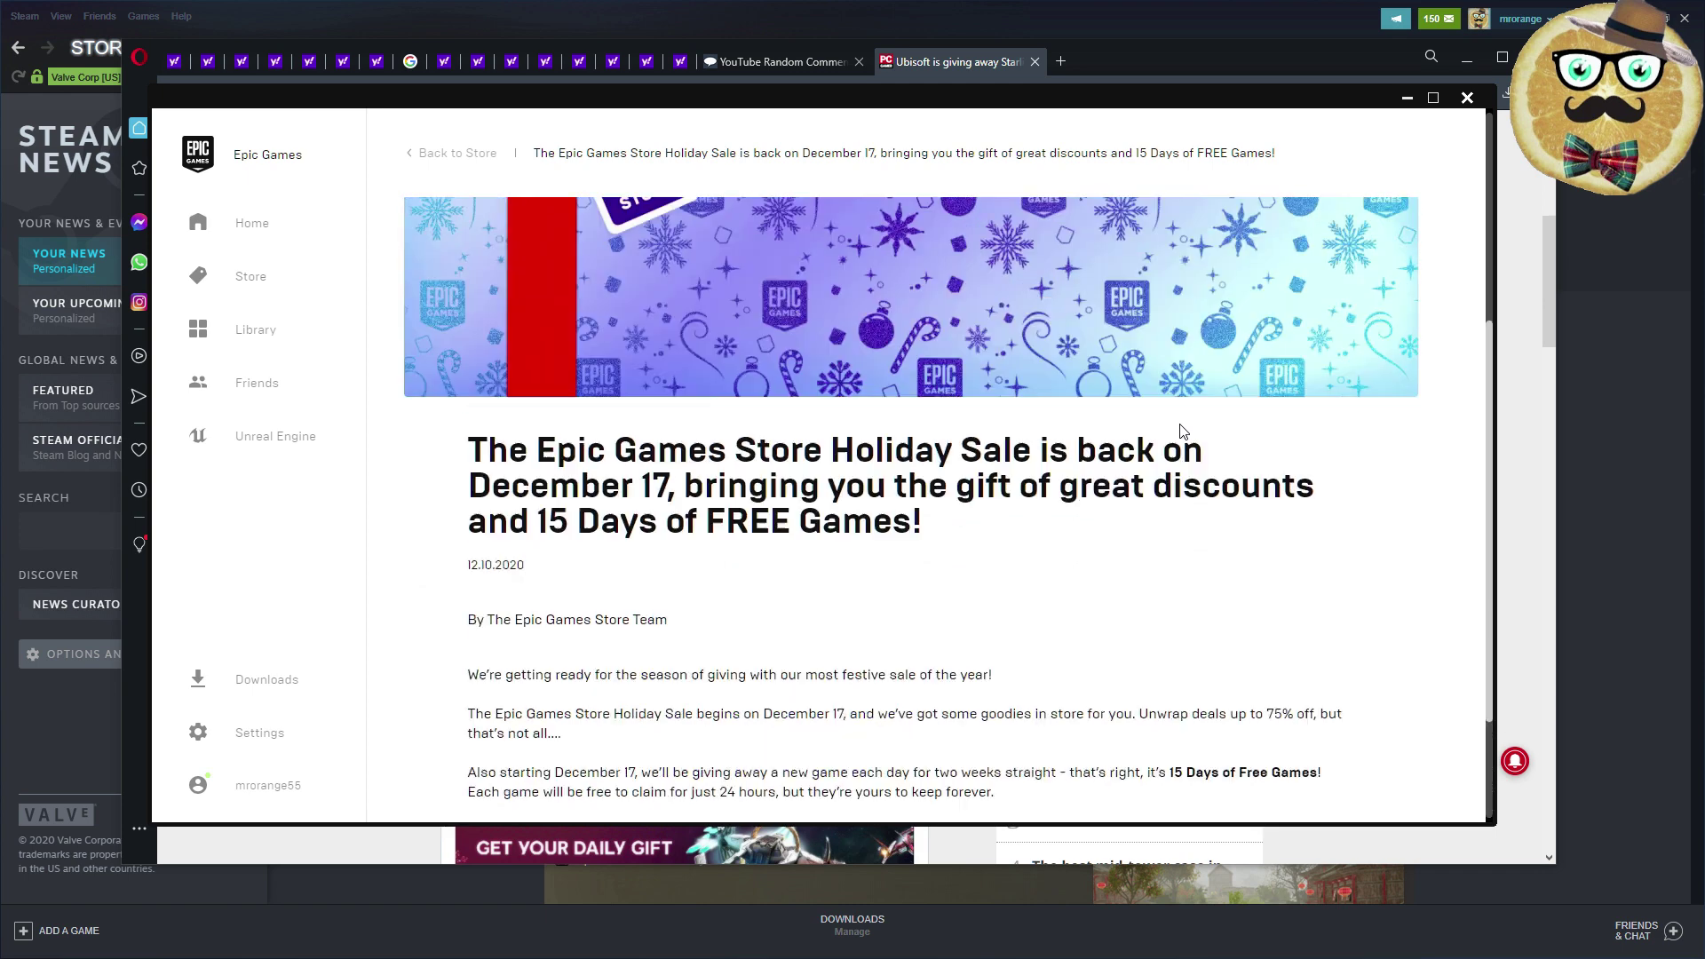
scroll(1181, 446, "up", 2)
scroll(1084, 648, "down", 1)
scroll(1086, 637, "down", 3)
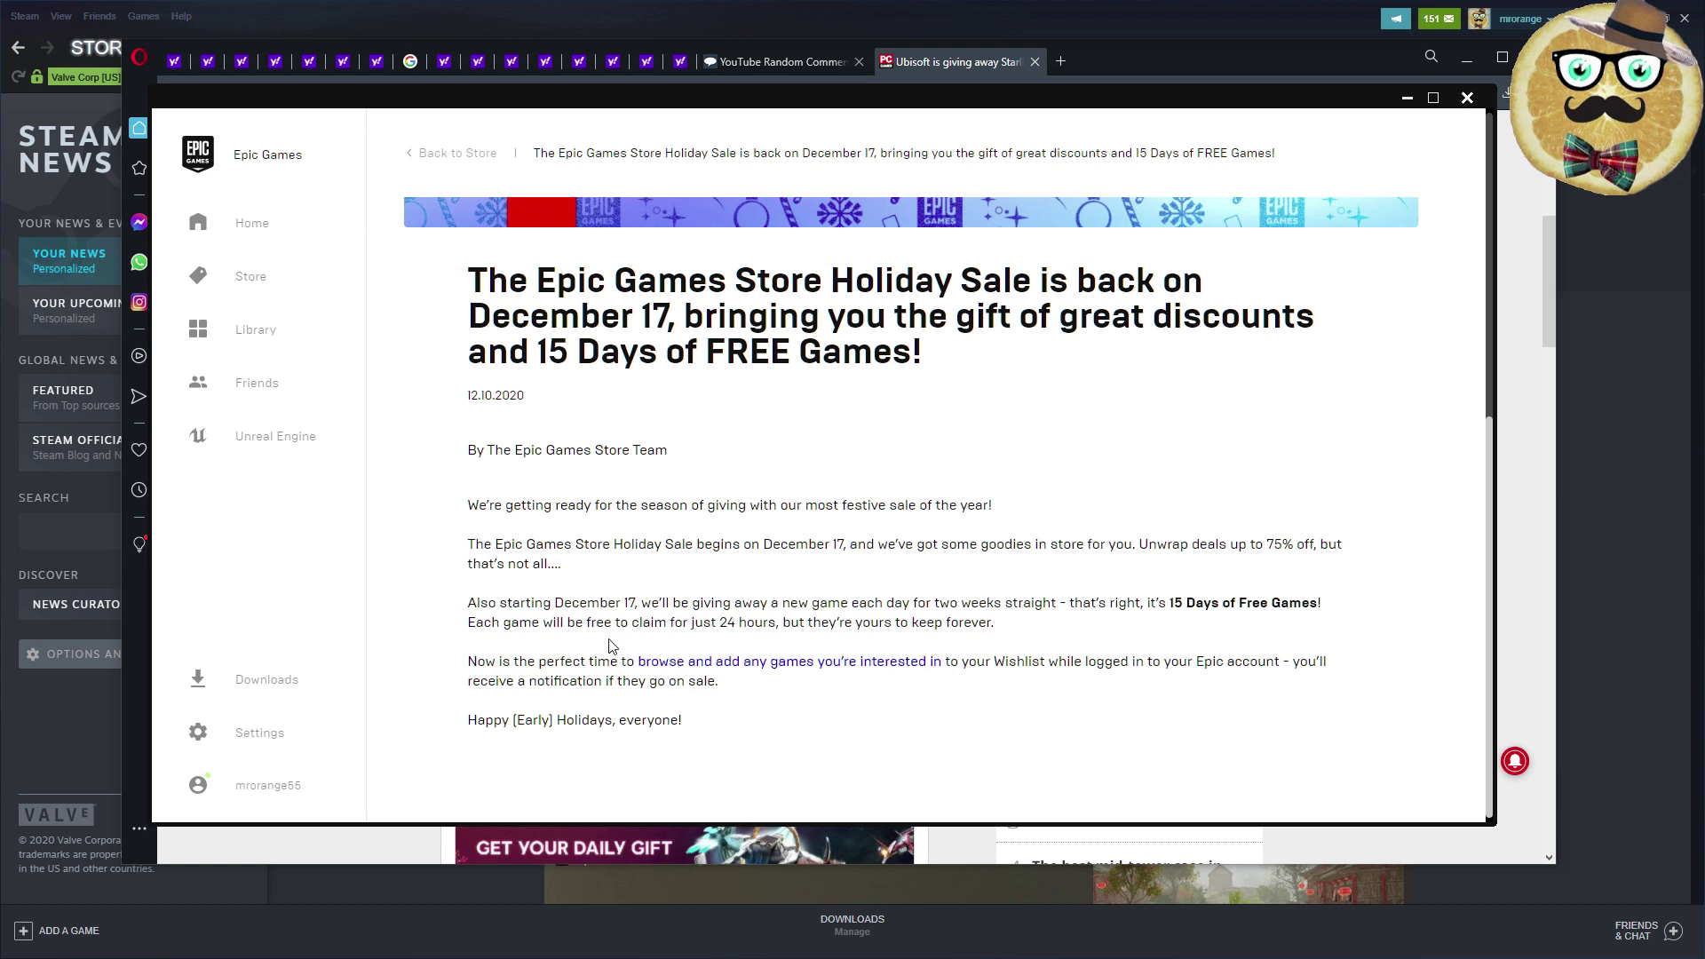
left_click_drag(652, 623, 770, 624)
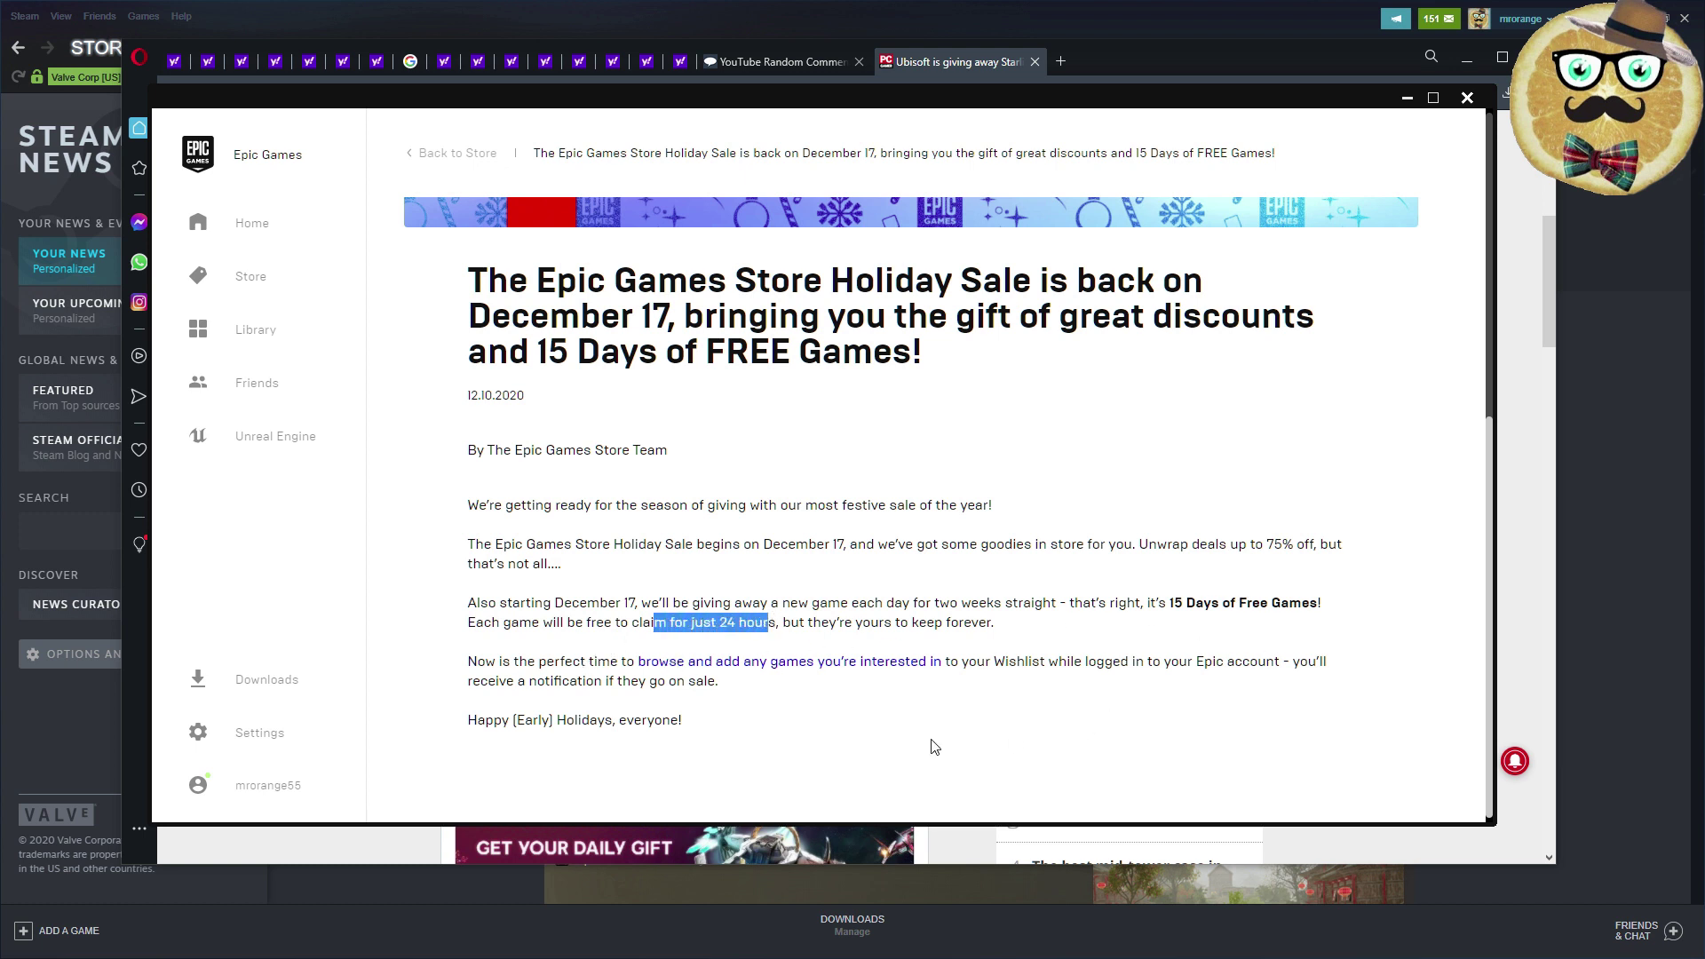
left_click_drag(873, 621, 1023, 602)
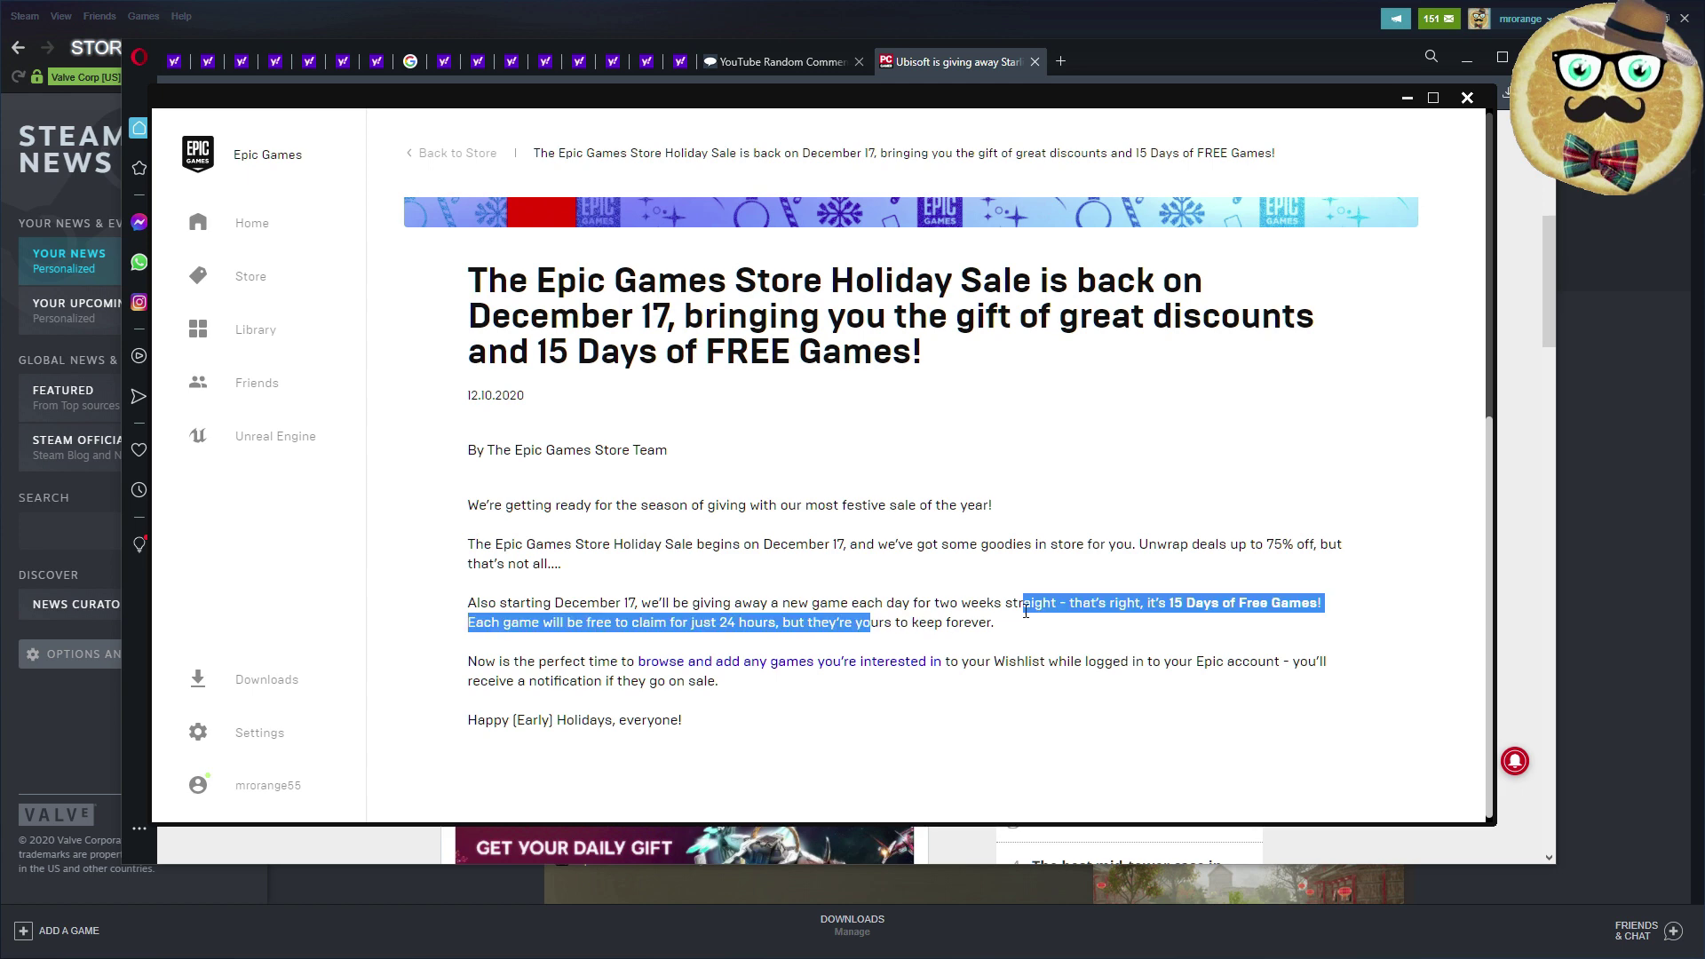
left_click(965, 742)
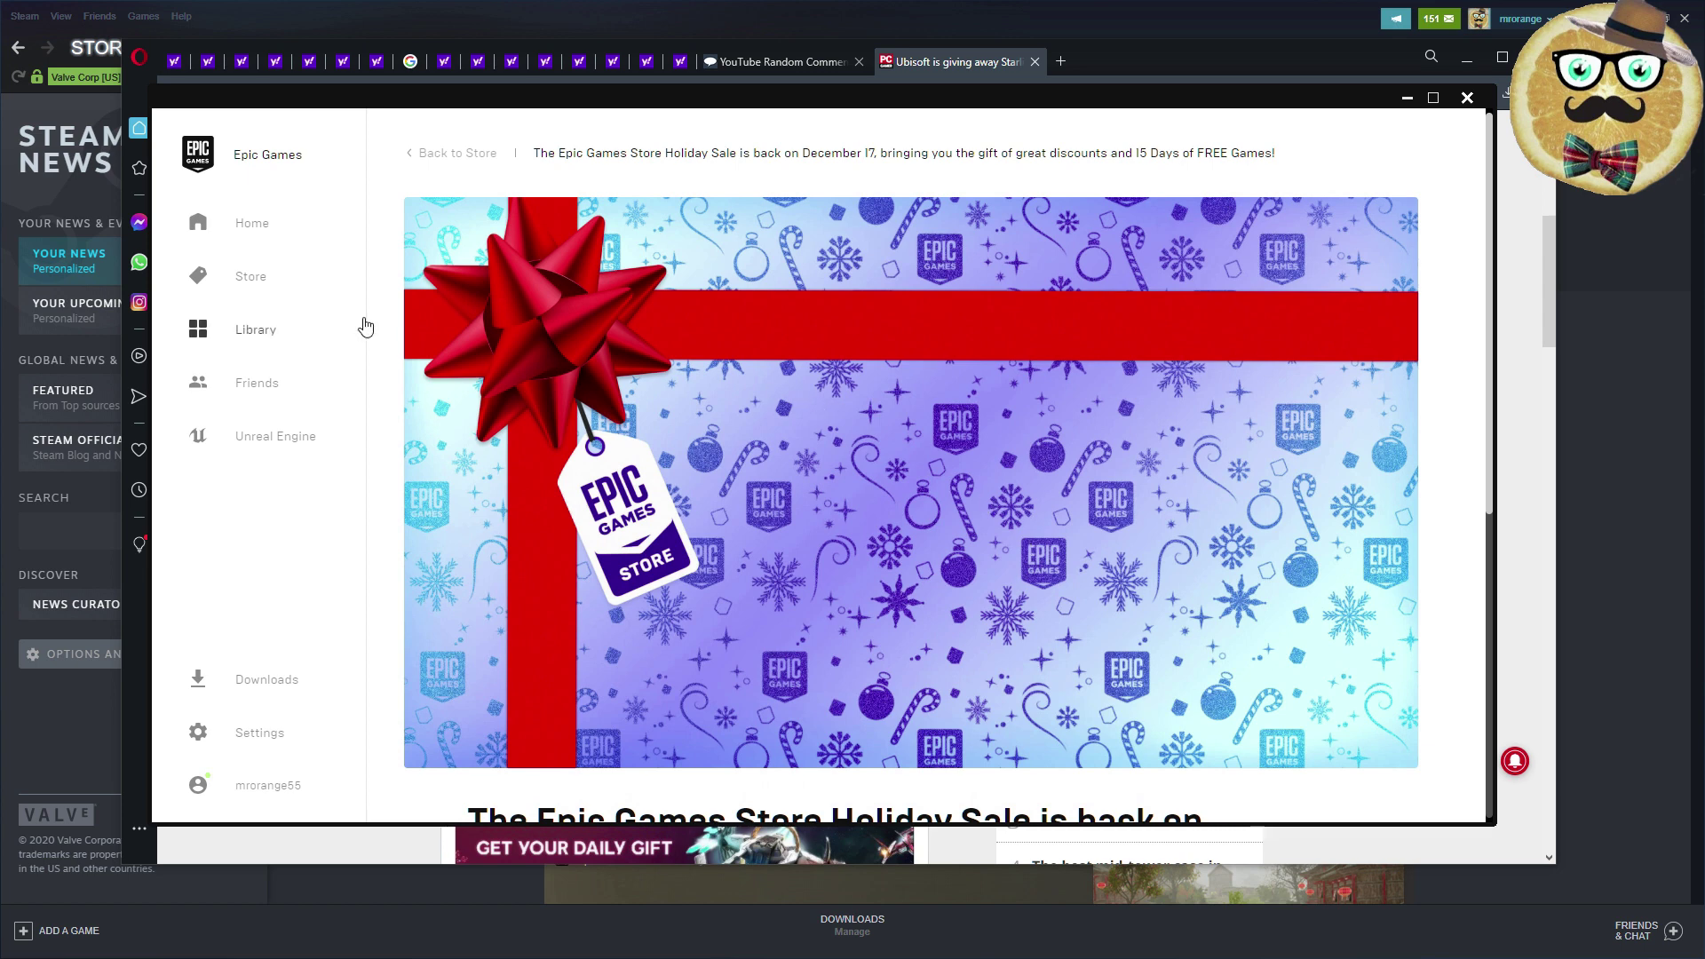
Show the Epic library in list view, check the sort options, then return to the PC Gamer article
left_click(241, 329)
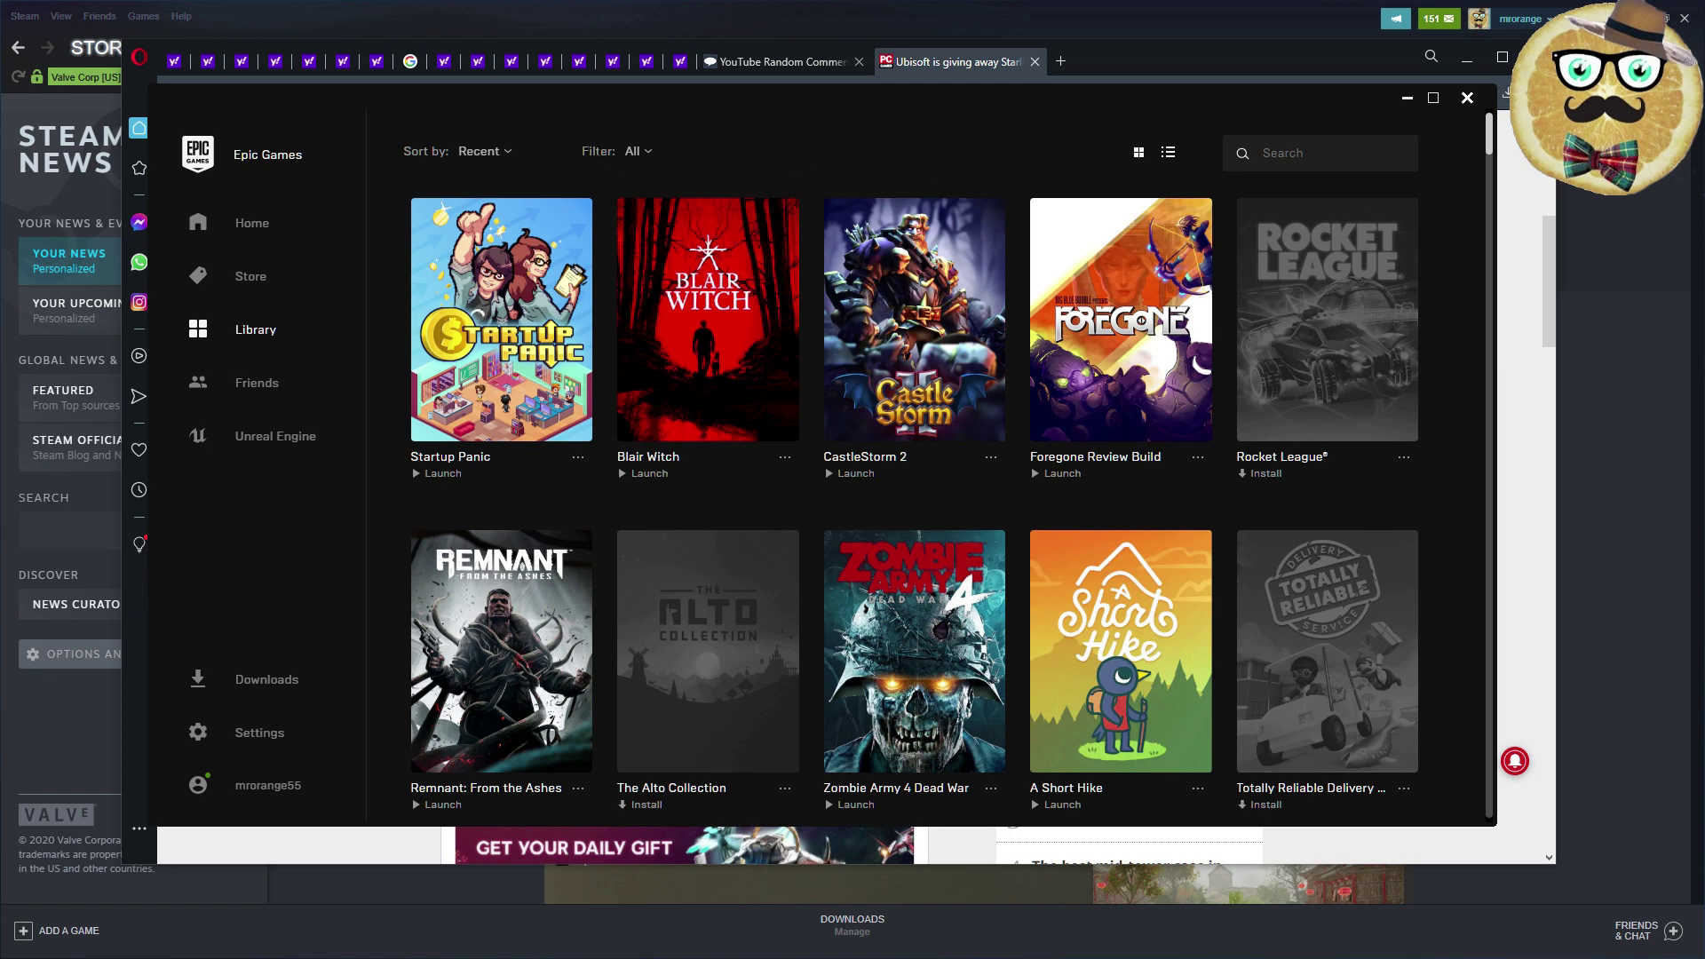
left_click(1168, 152)
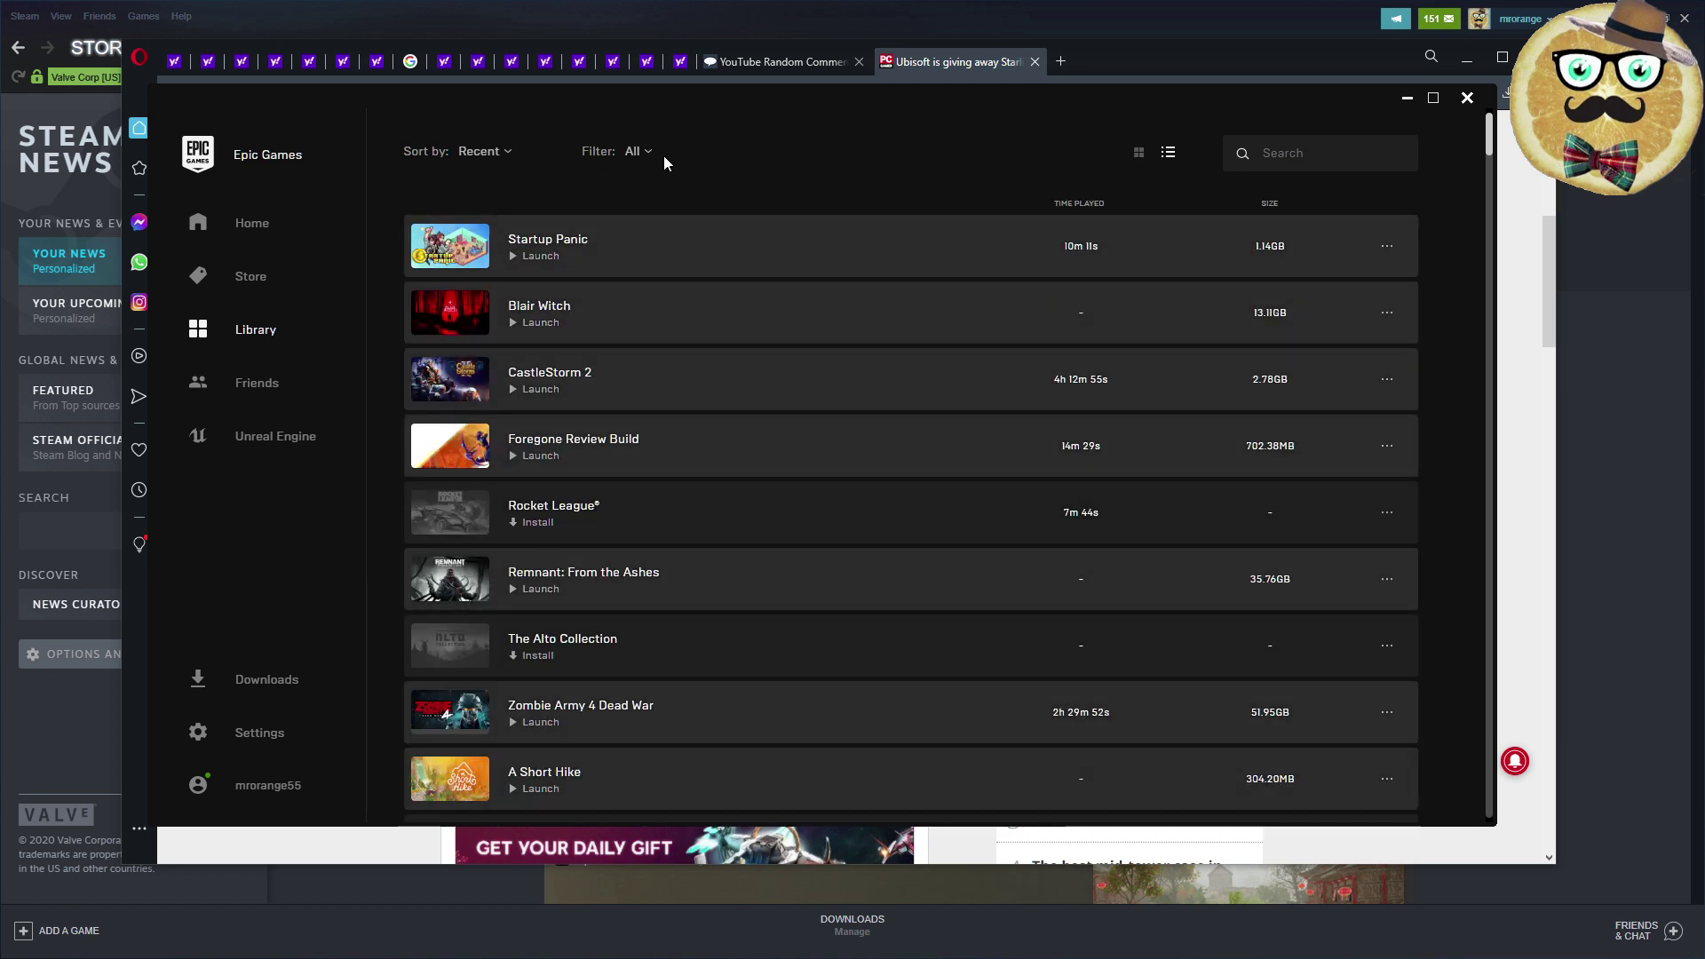
left_click(508, 157)
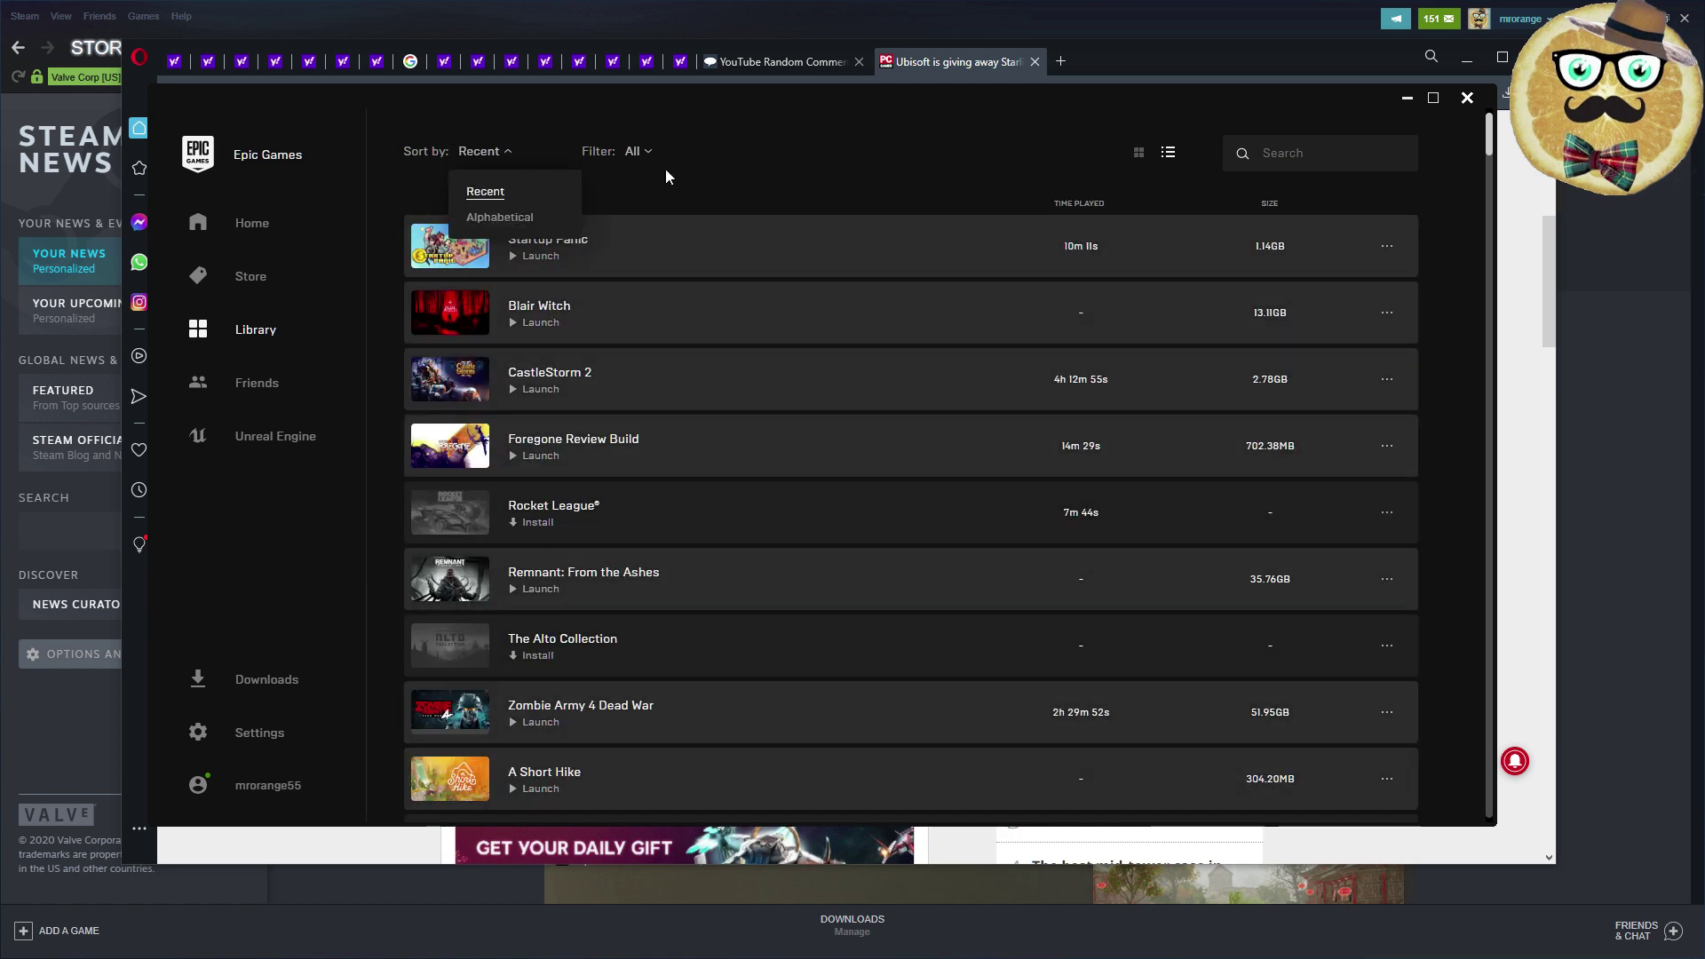
left_click(637, 156)
scroll(1136, 481, "down", 5)
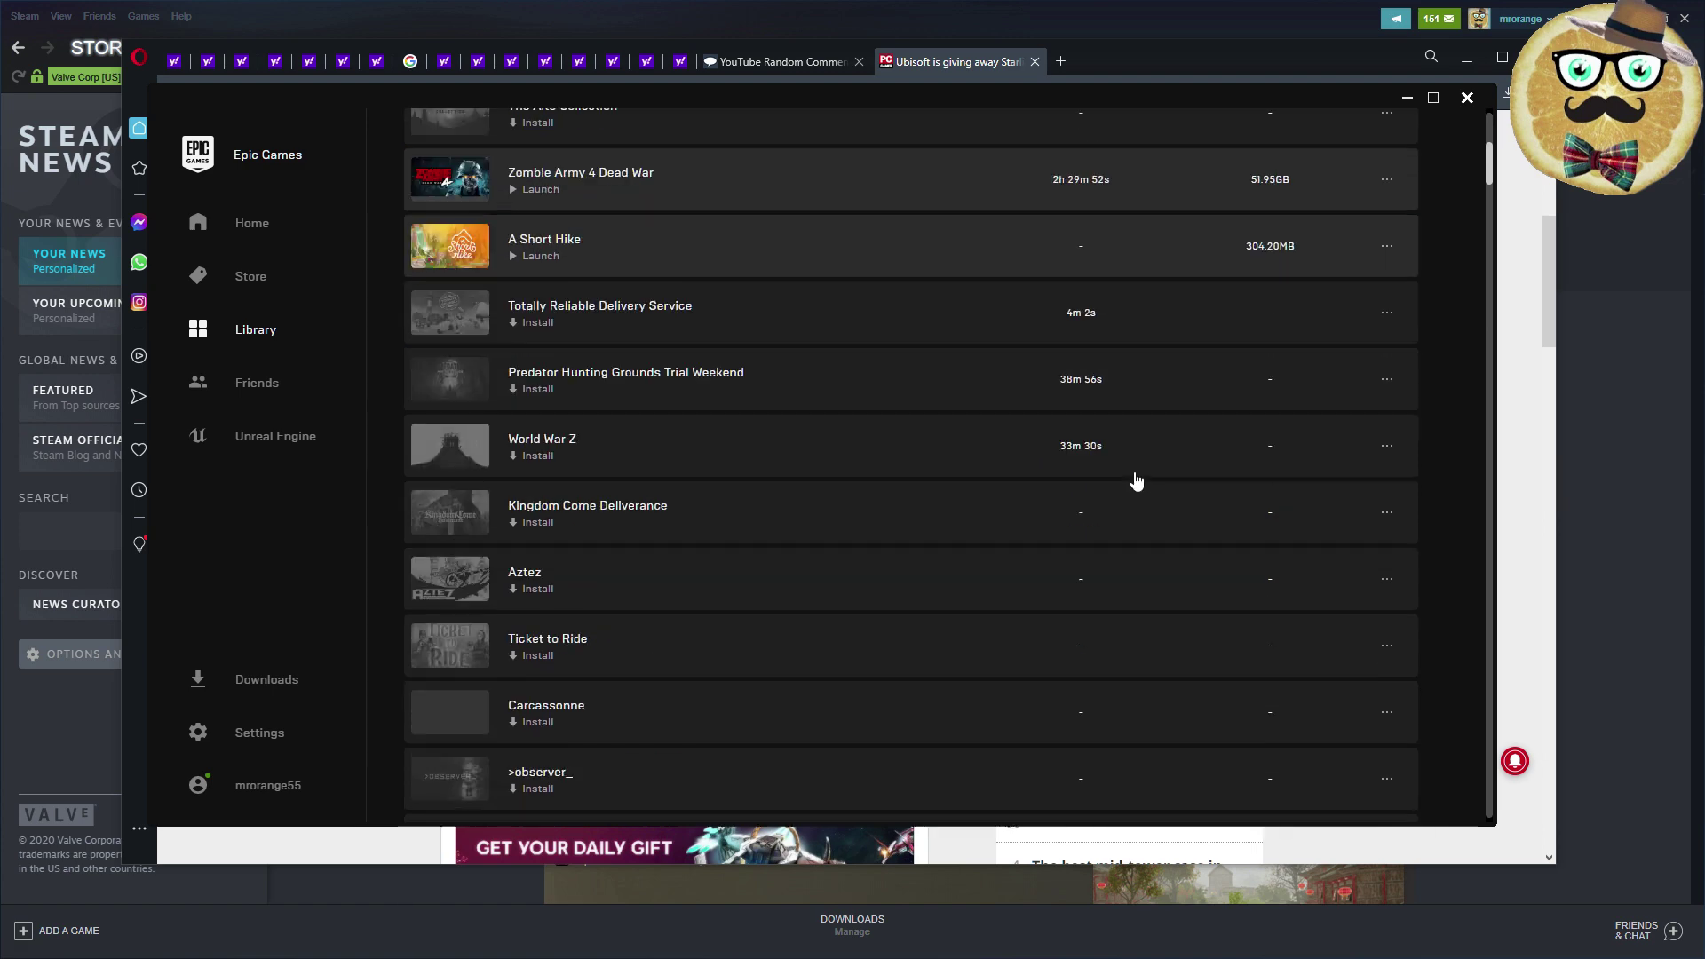
scroll(1137, 482, "down", 5)
scroll(1110, 560, "down", 5)
scroll(1110, 560, "down", 5)
scroll(1110, 560, "down", 5)
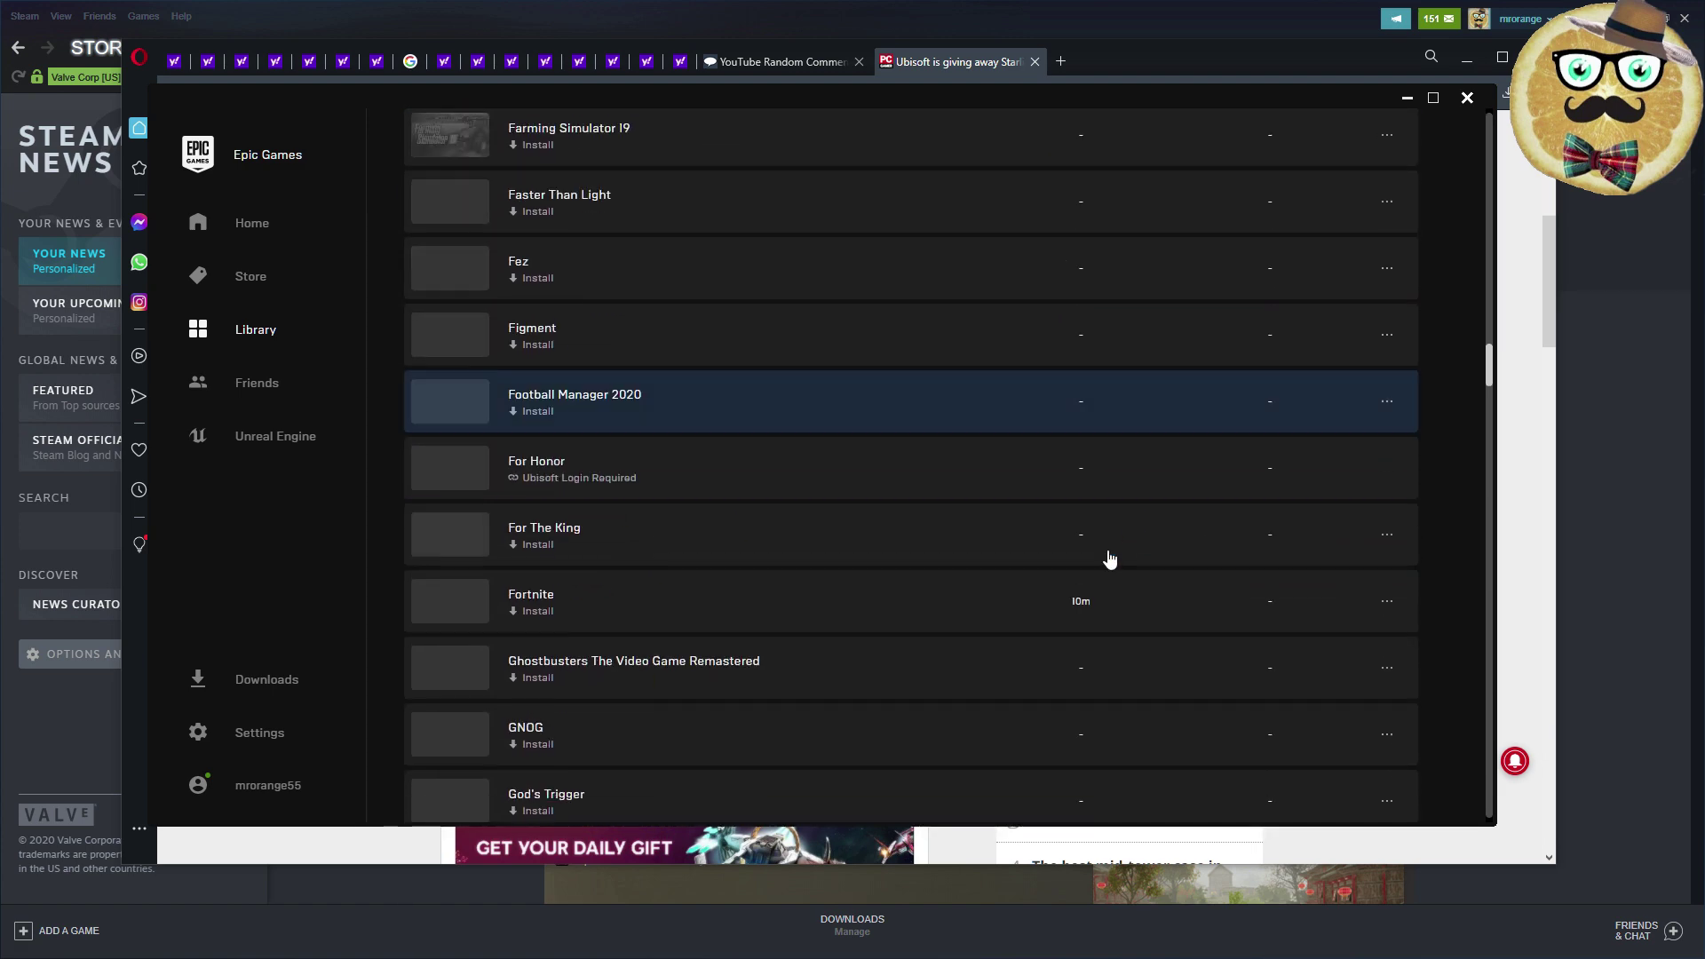
scroll(1110, 559, "down", 5)
scroll(1118, 553, "down", 5)
scroll(1114, 544, "down", 5)
scroll(1116, 553, "down", 5)
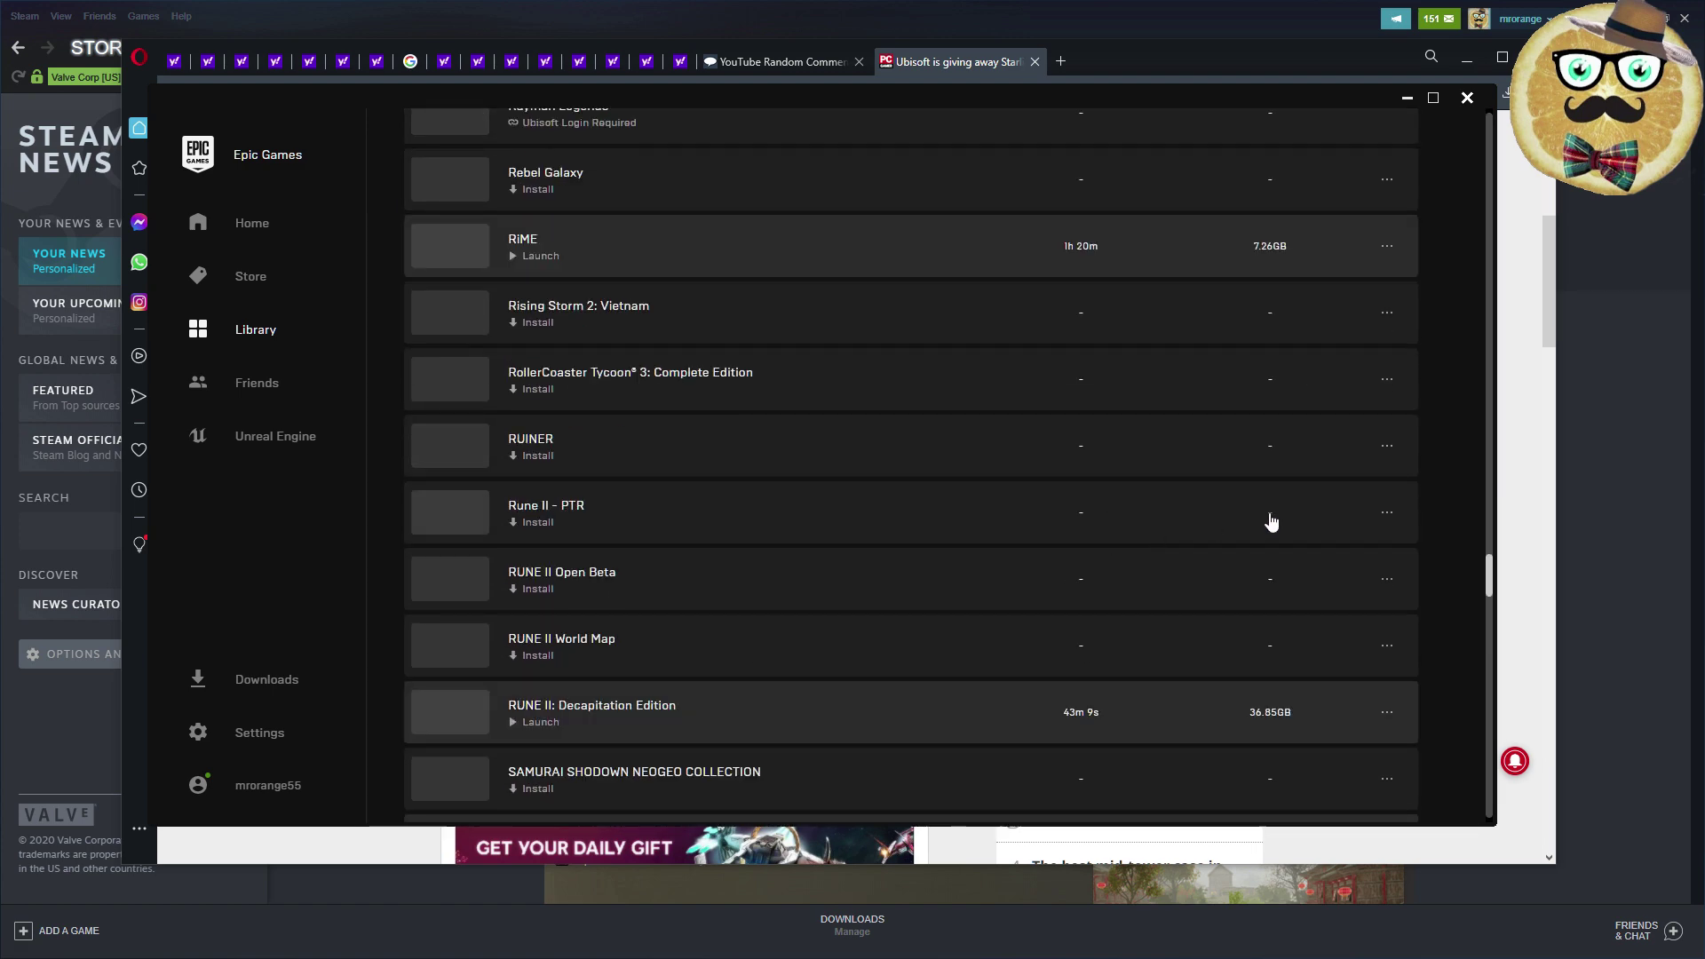
left_click_drag(1488, 578, 1492, 633)
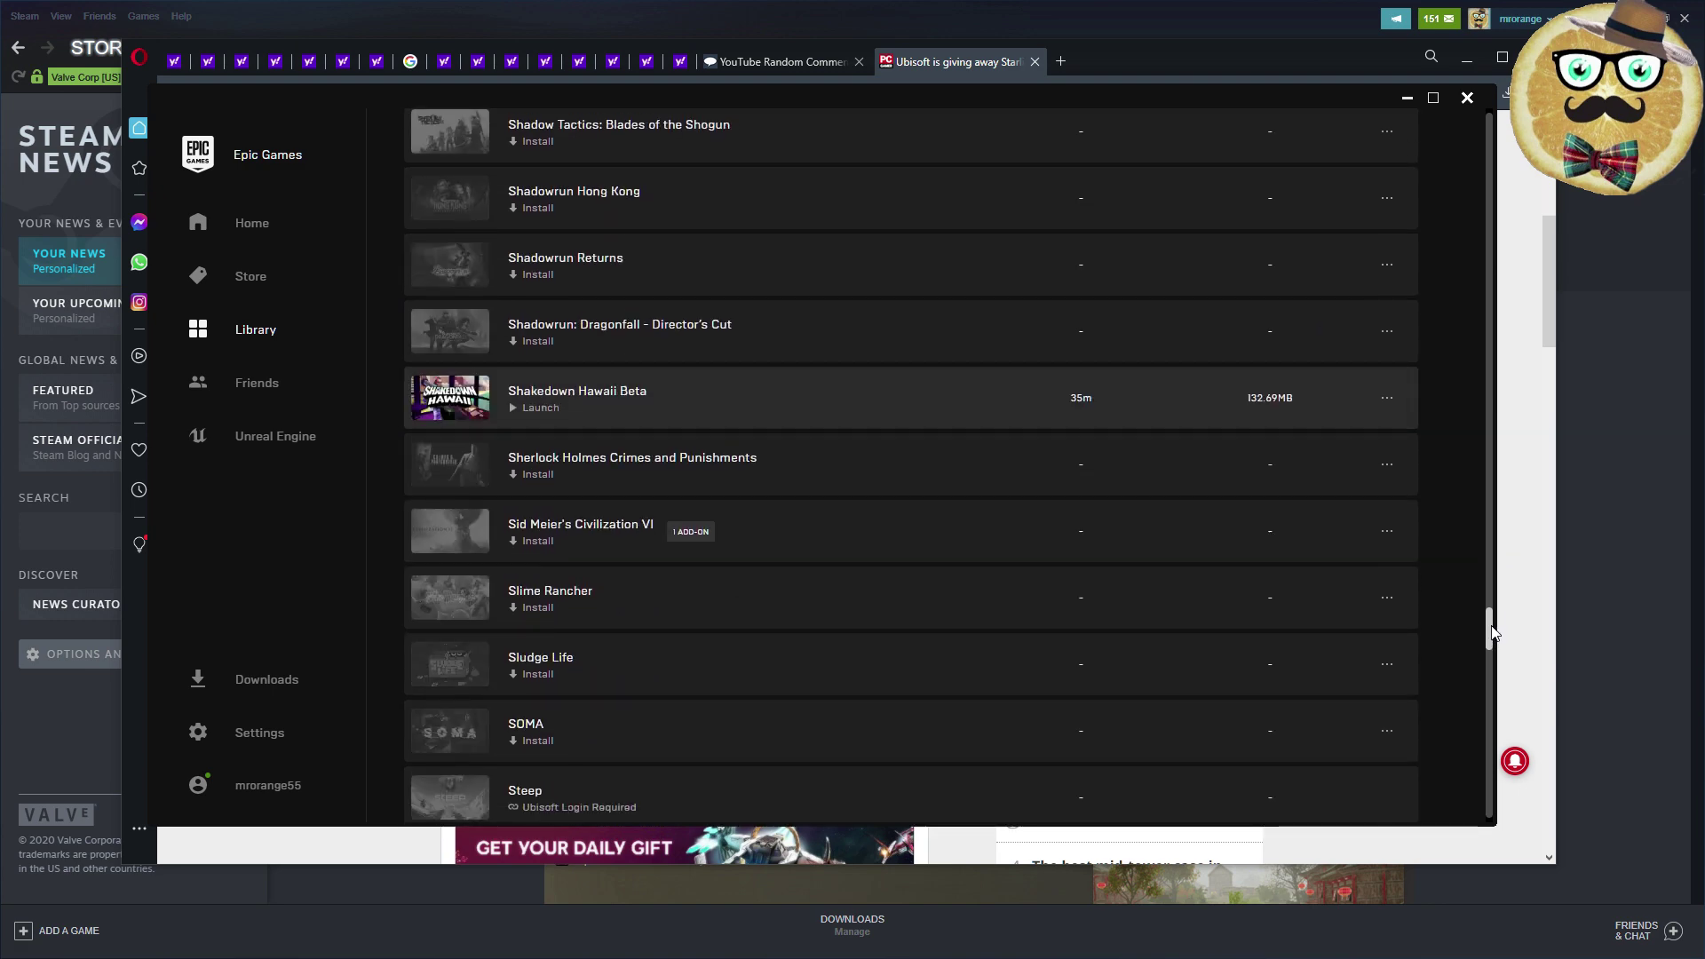
left_click_drag(1492, 632, 1492, 710)
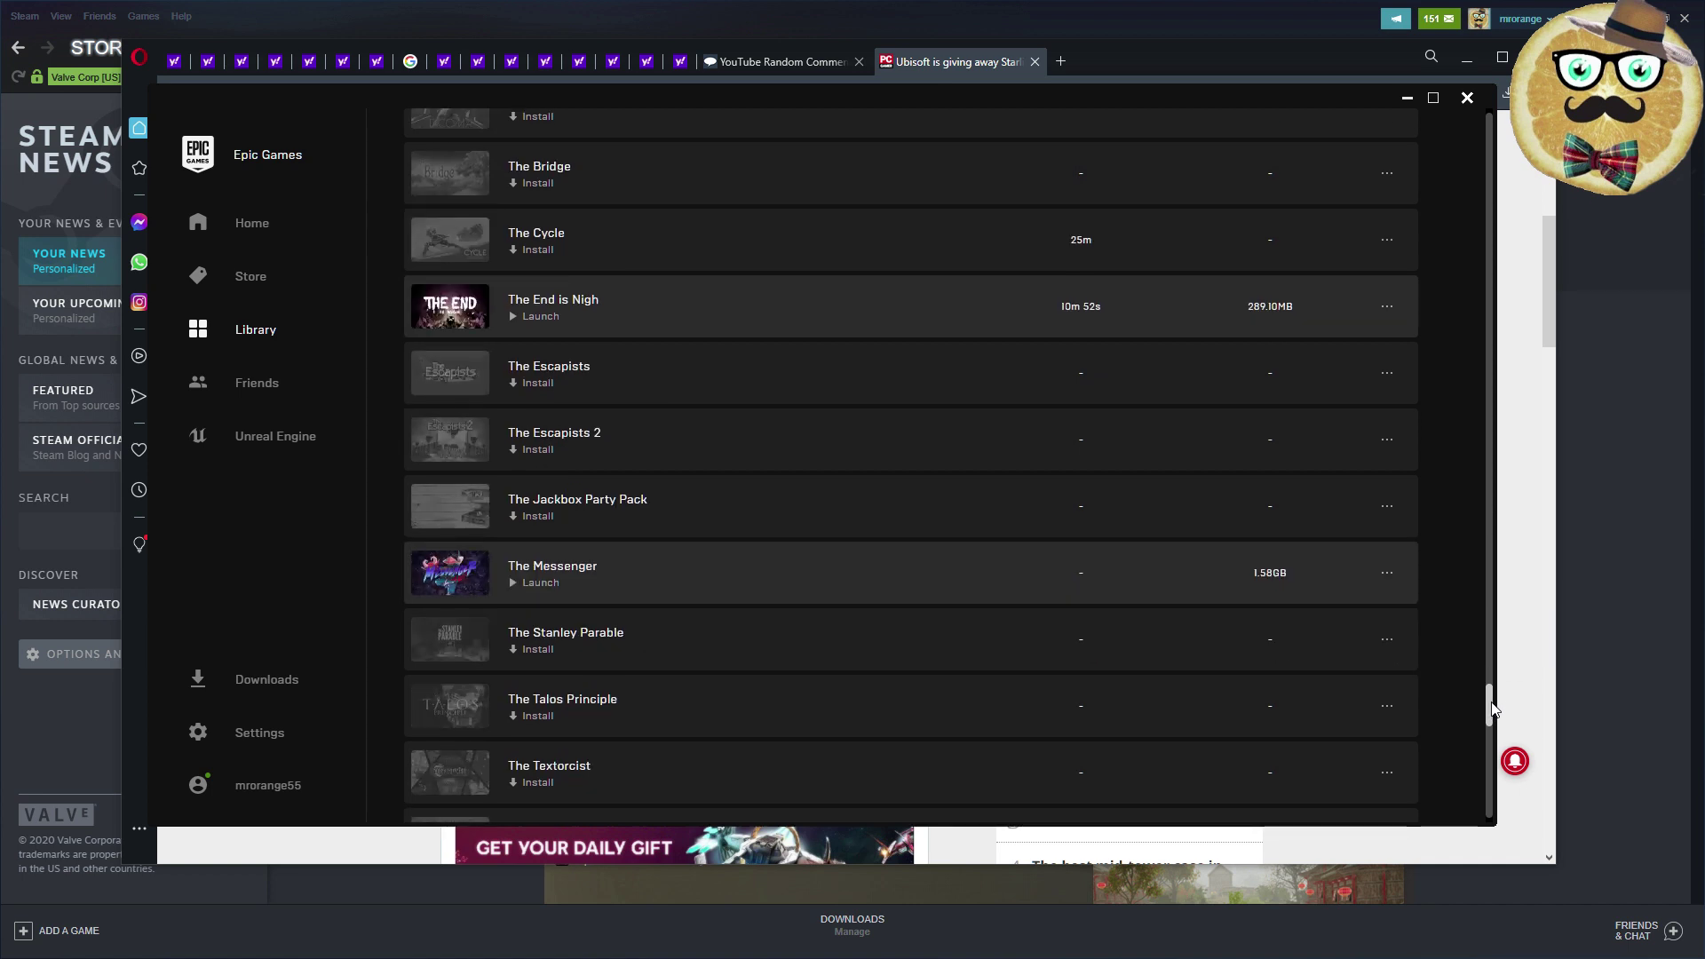
left_click_drag(1492, 709, 1489, 267)
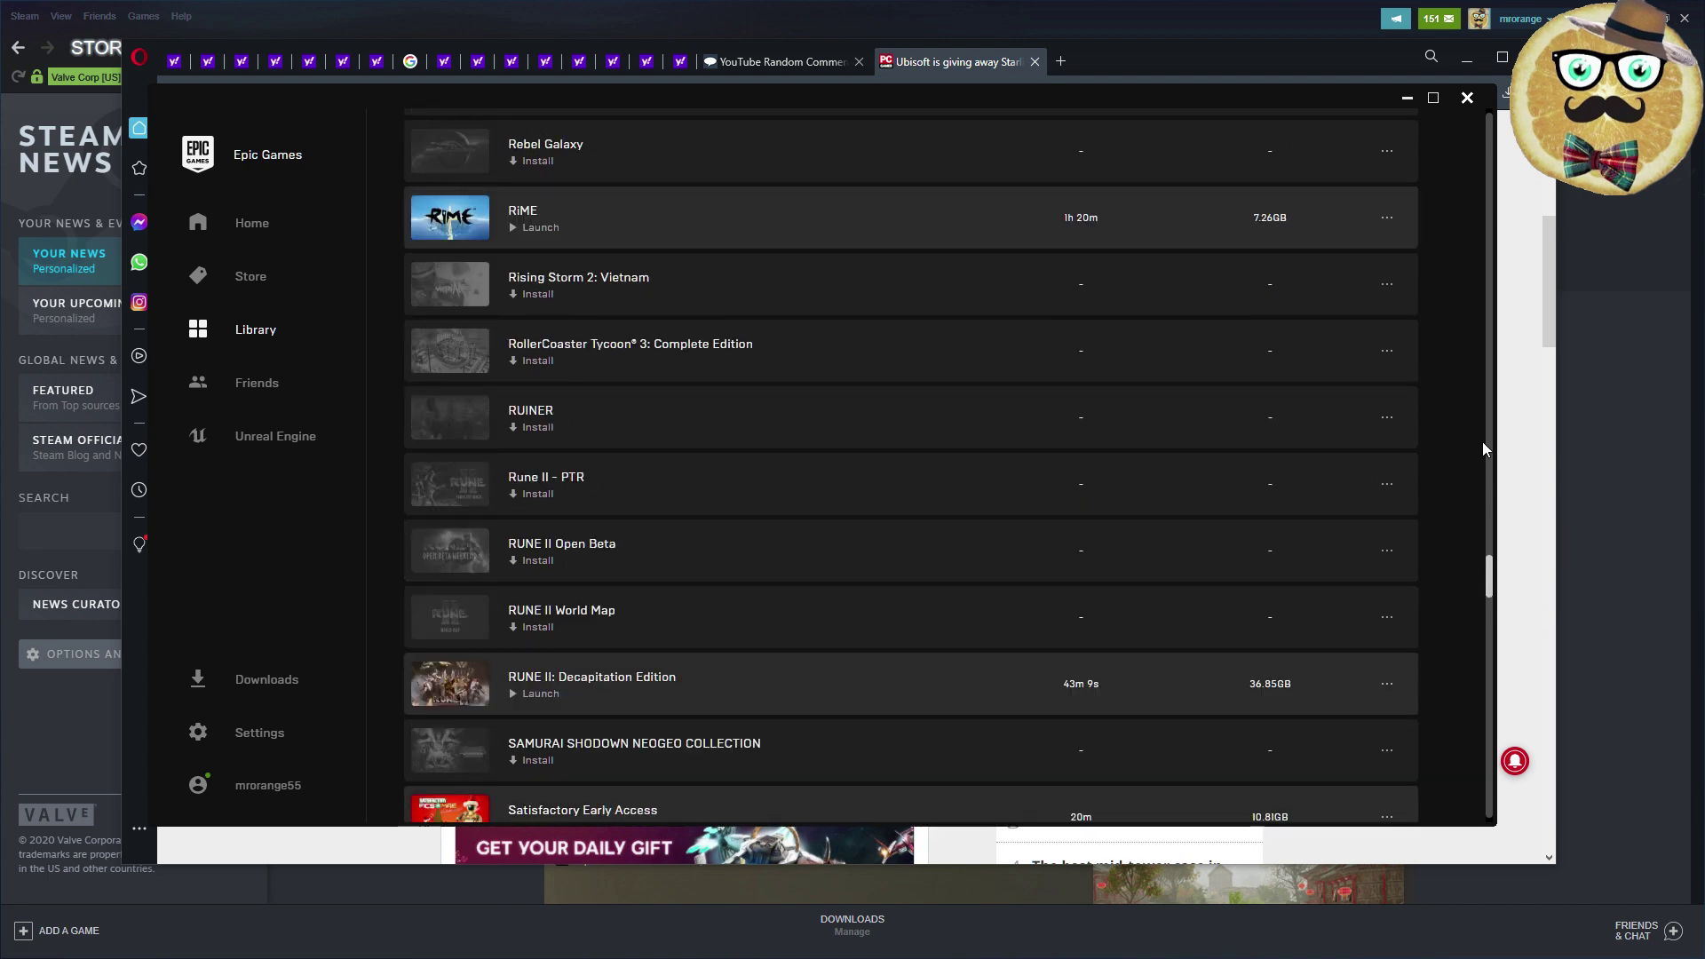
left_click_drag(1499, 120, 1492, 106)
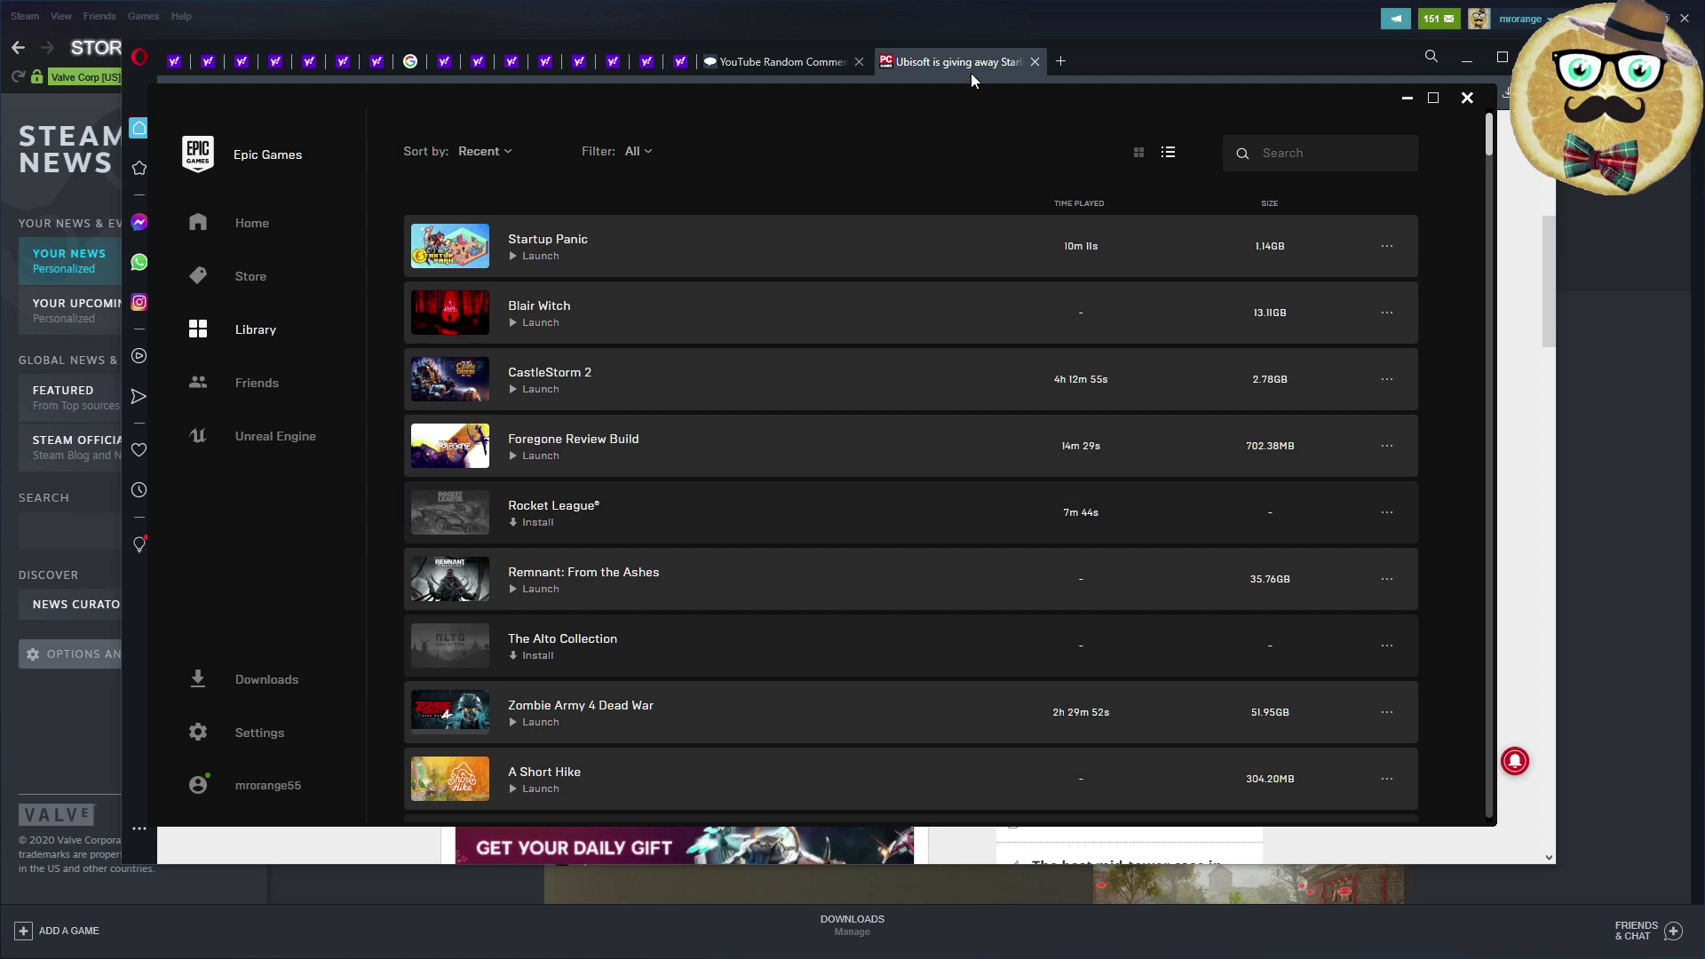
left_click(943, 64)
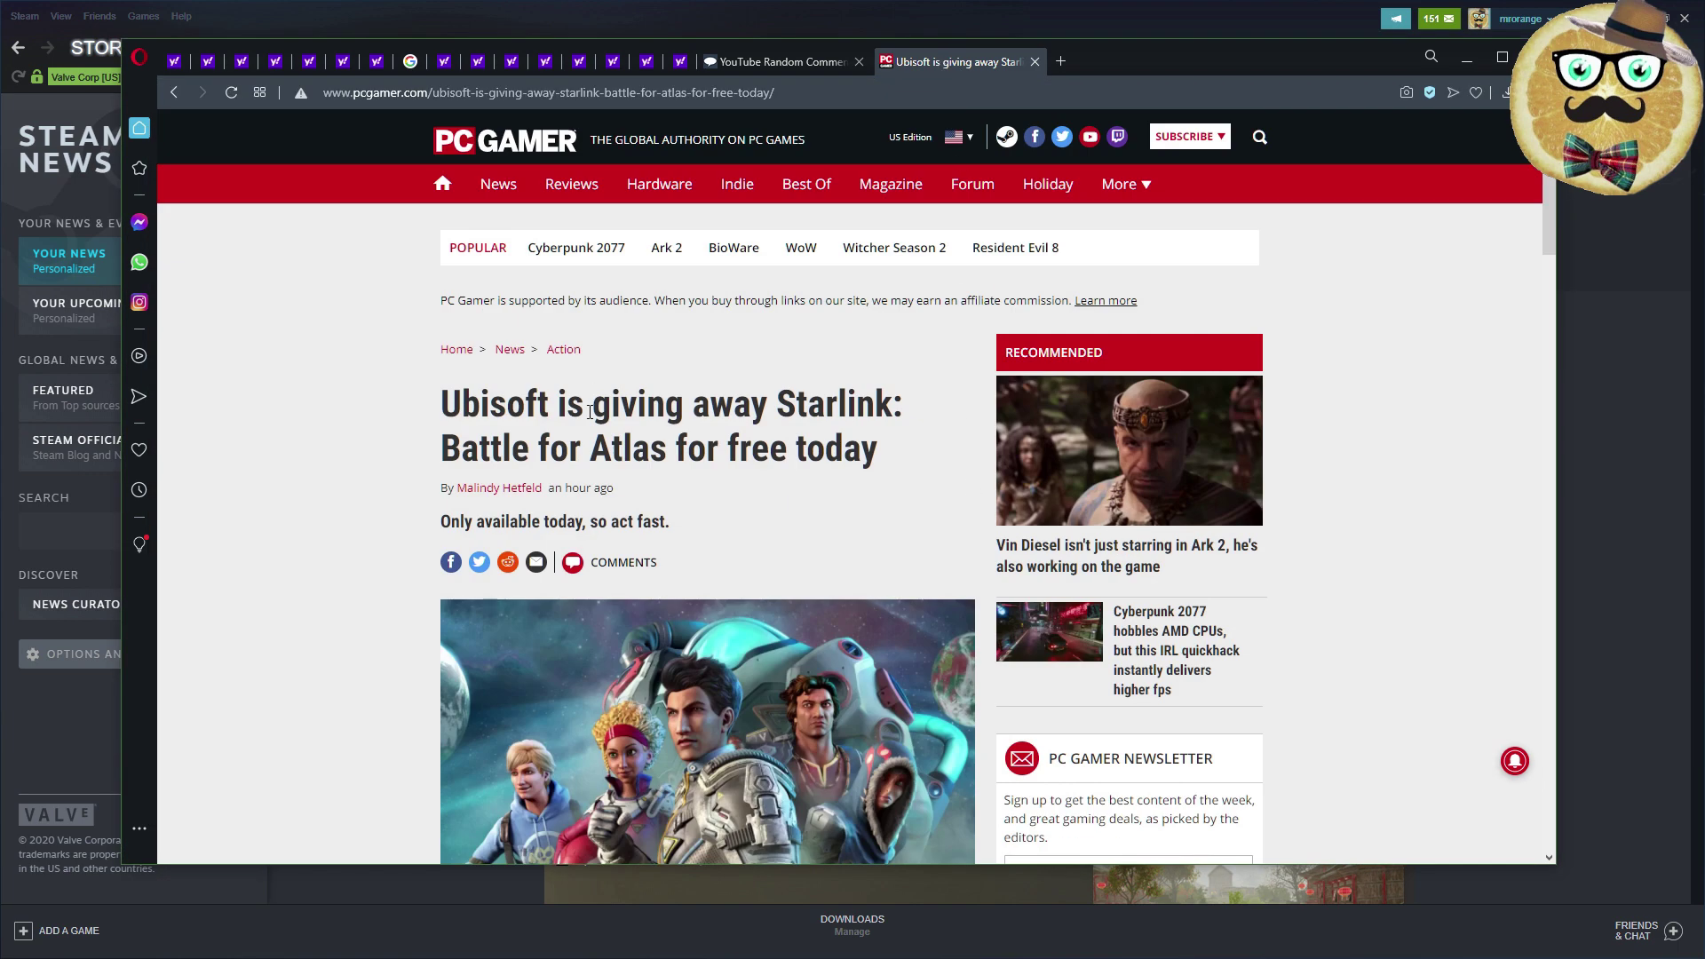
scroll(622, 518, "down", 3)
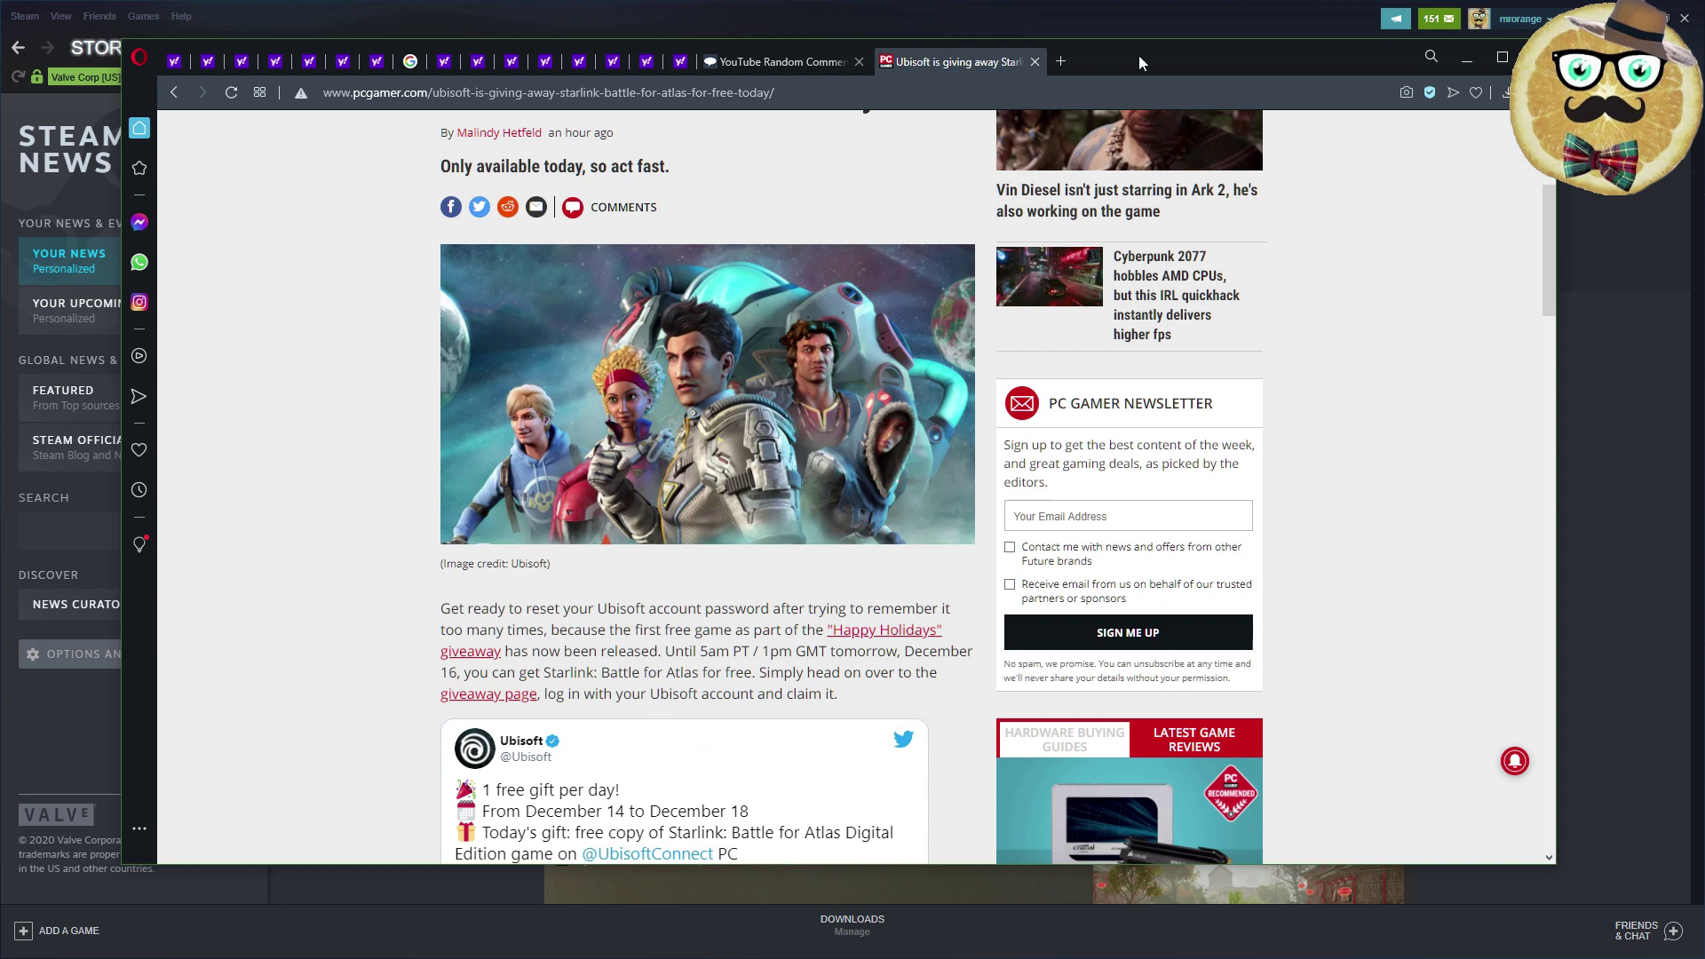
Close the browser, bring Steam forward, and open the store's Top Sellers listing
left_click(1465, 59)
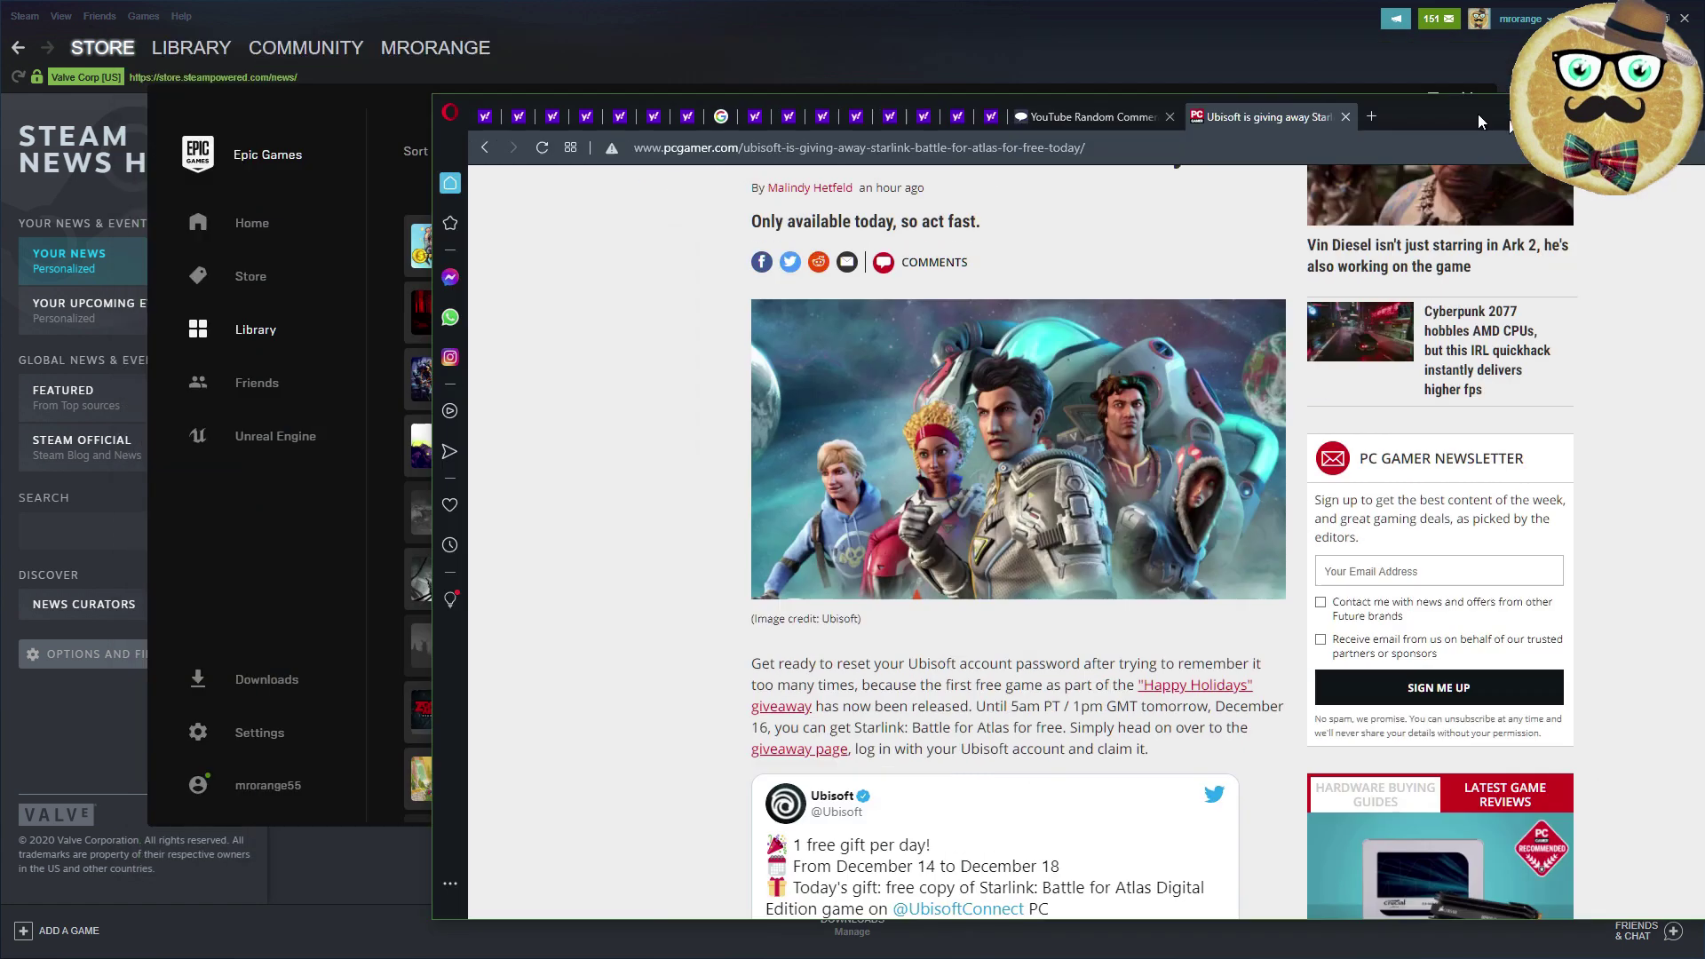
left_click(576, 34)
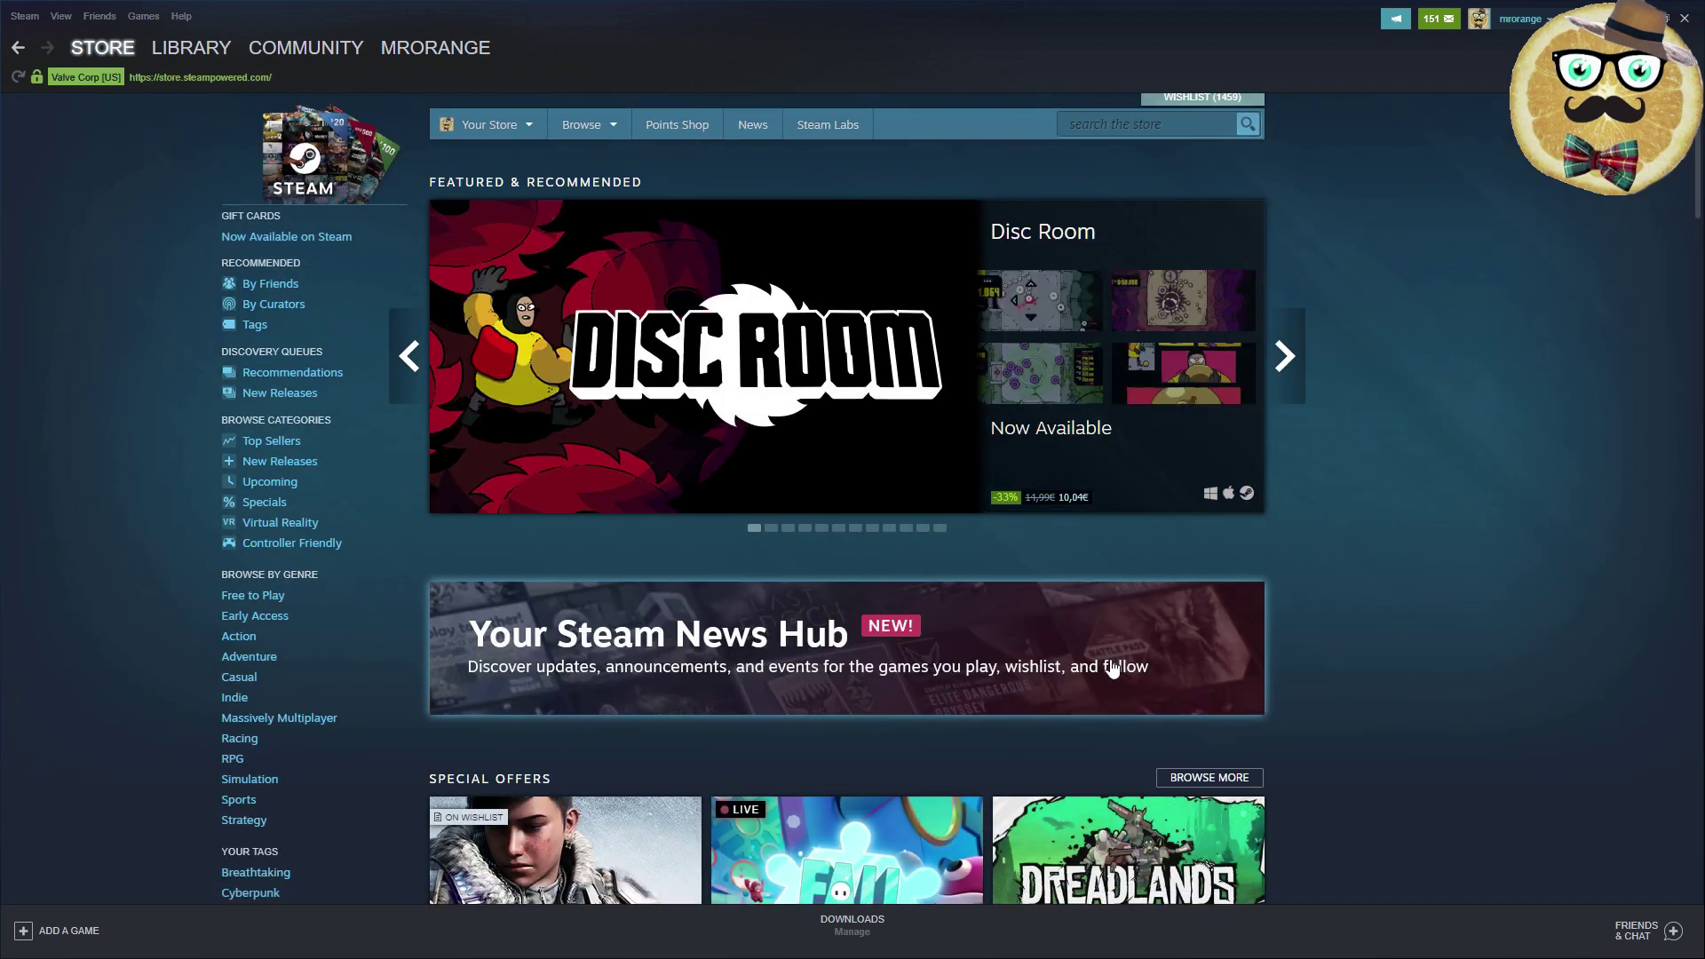
scroll(1109, 666, "down", 3)
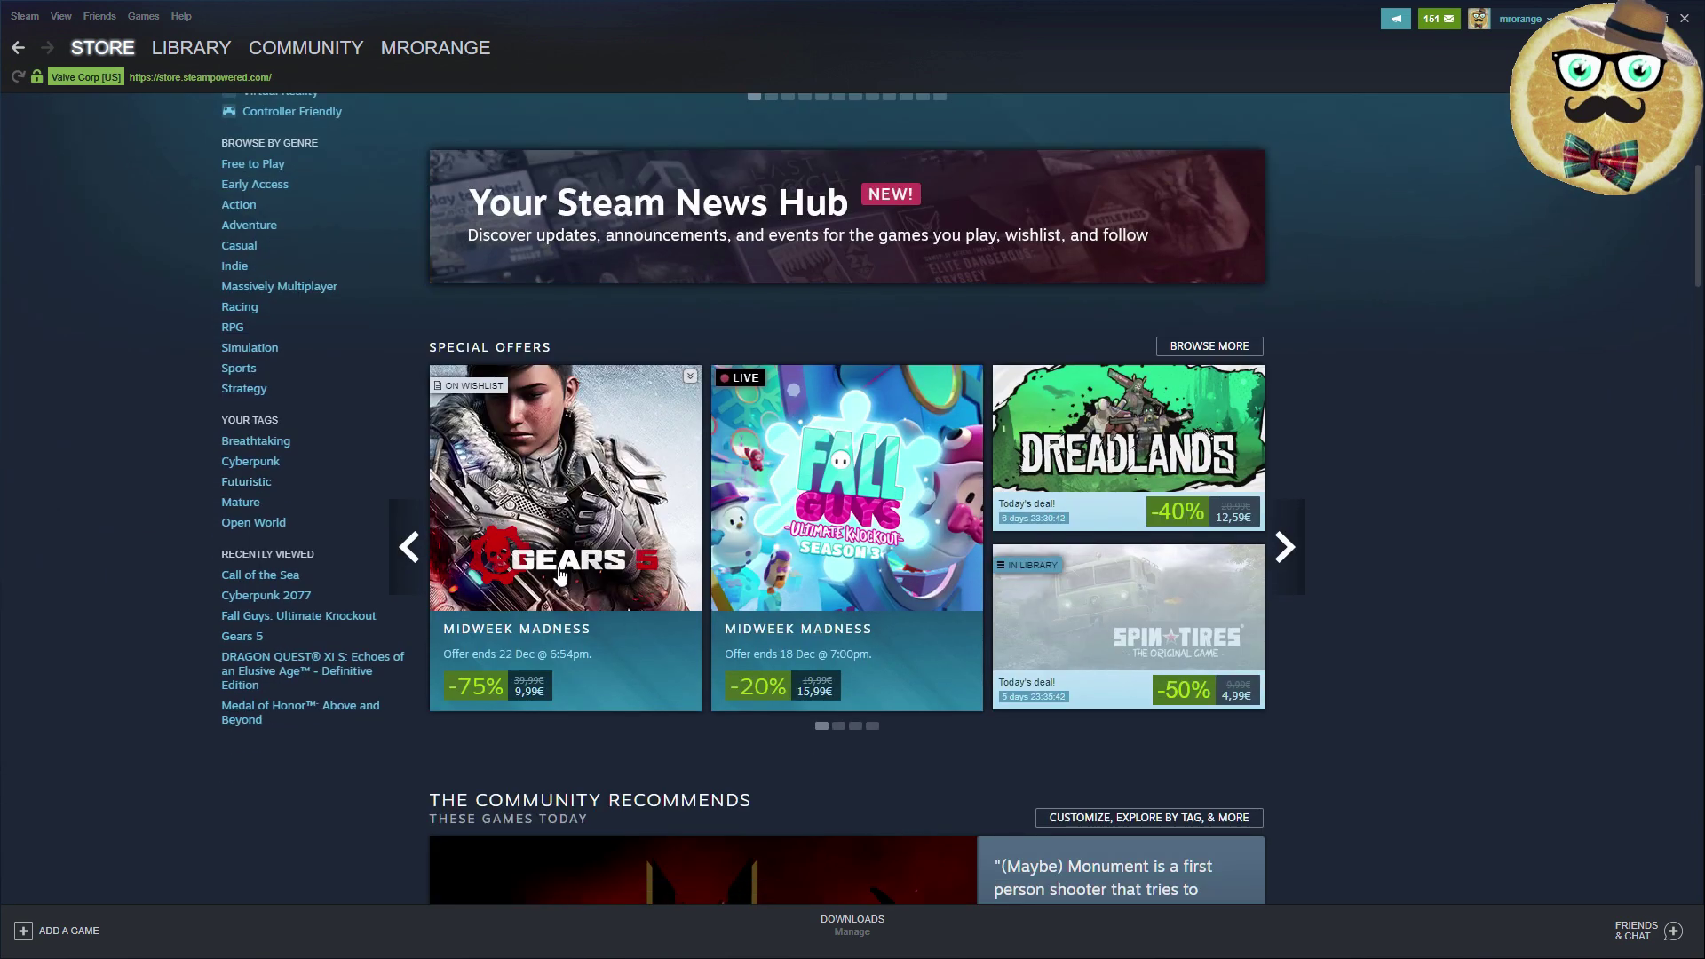
mouse_move(847, 852)
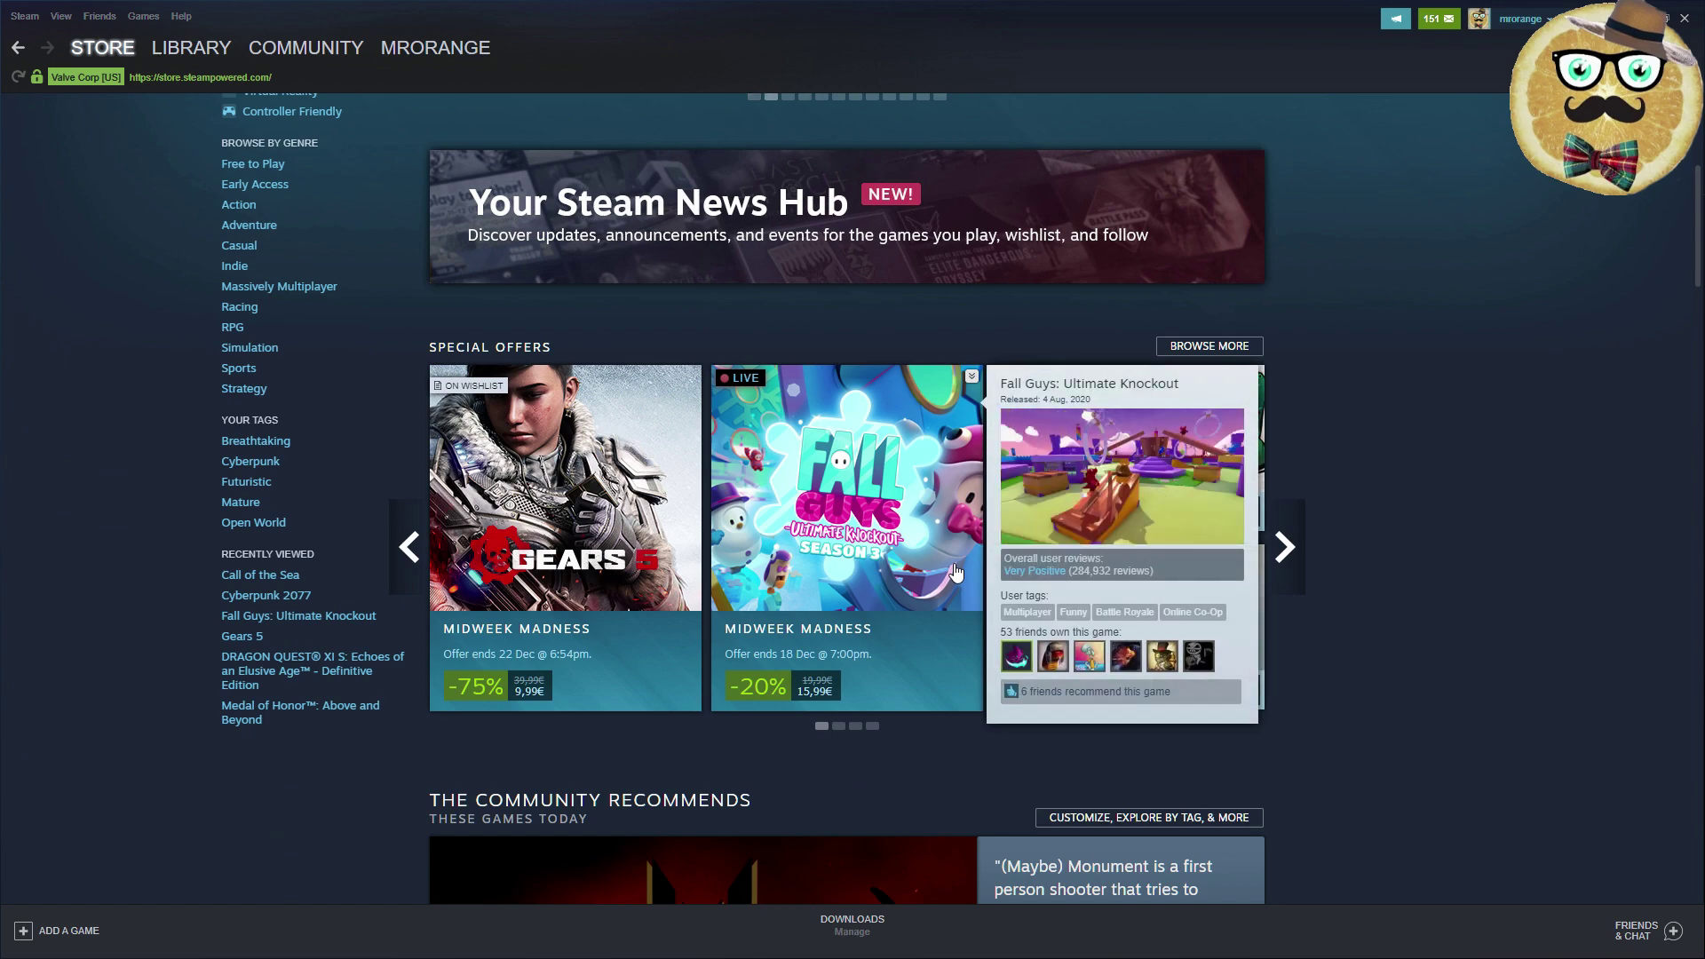
scroll(953, 573, "down", 2)
scroll(954, 564, "down", 3)
scroll(954, 578, "down", 4)
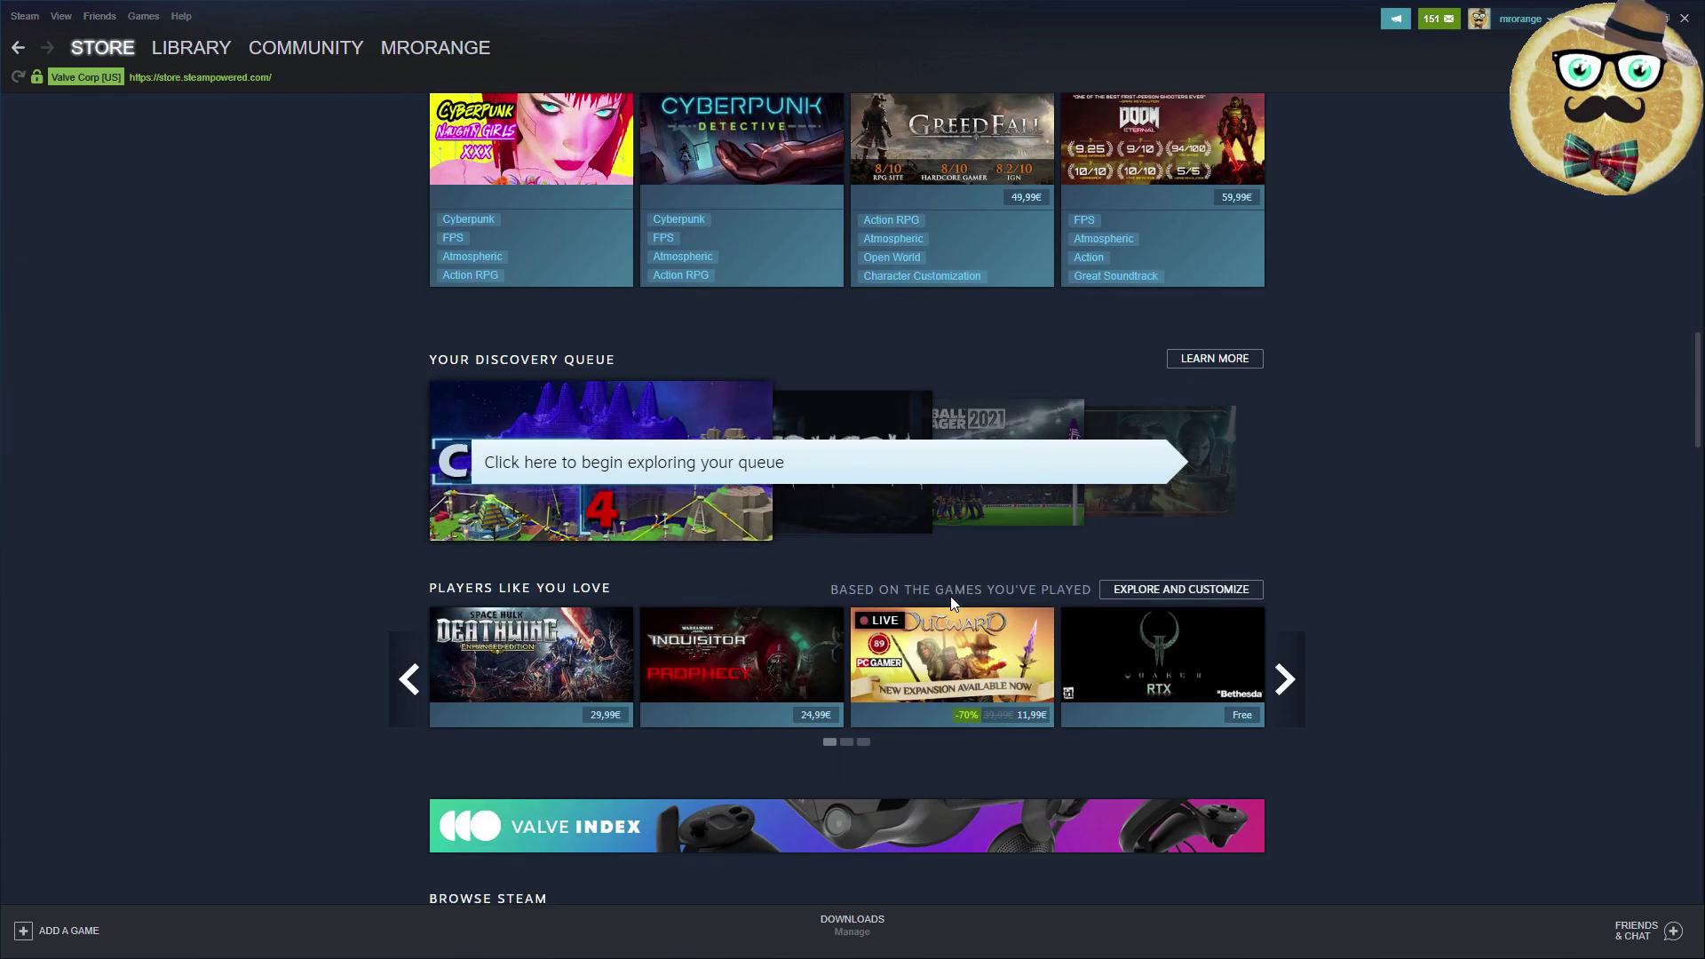
scroll(951, 604, "down", 4)
scroll(950, 606, "down", 4)
scroll(949, 609, "down", 4)
scroll(947, 612, "down", 3)
mouse_move(746, 474)
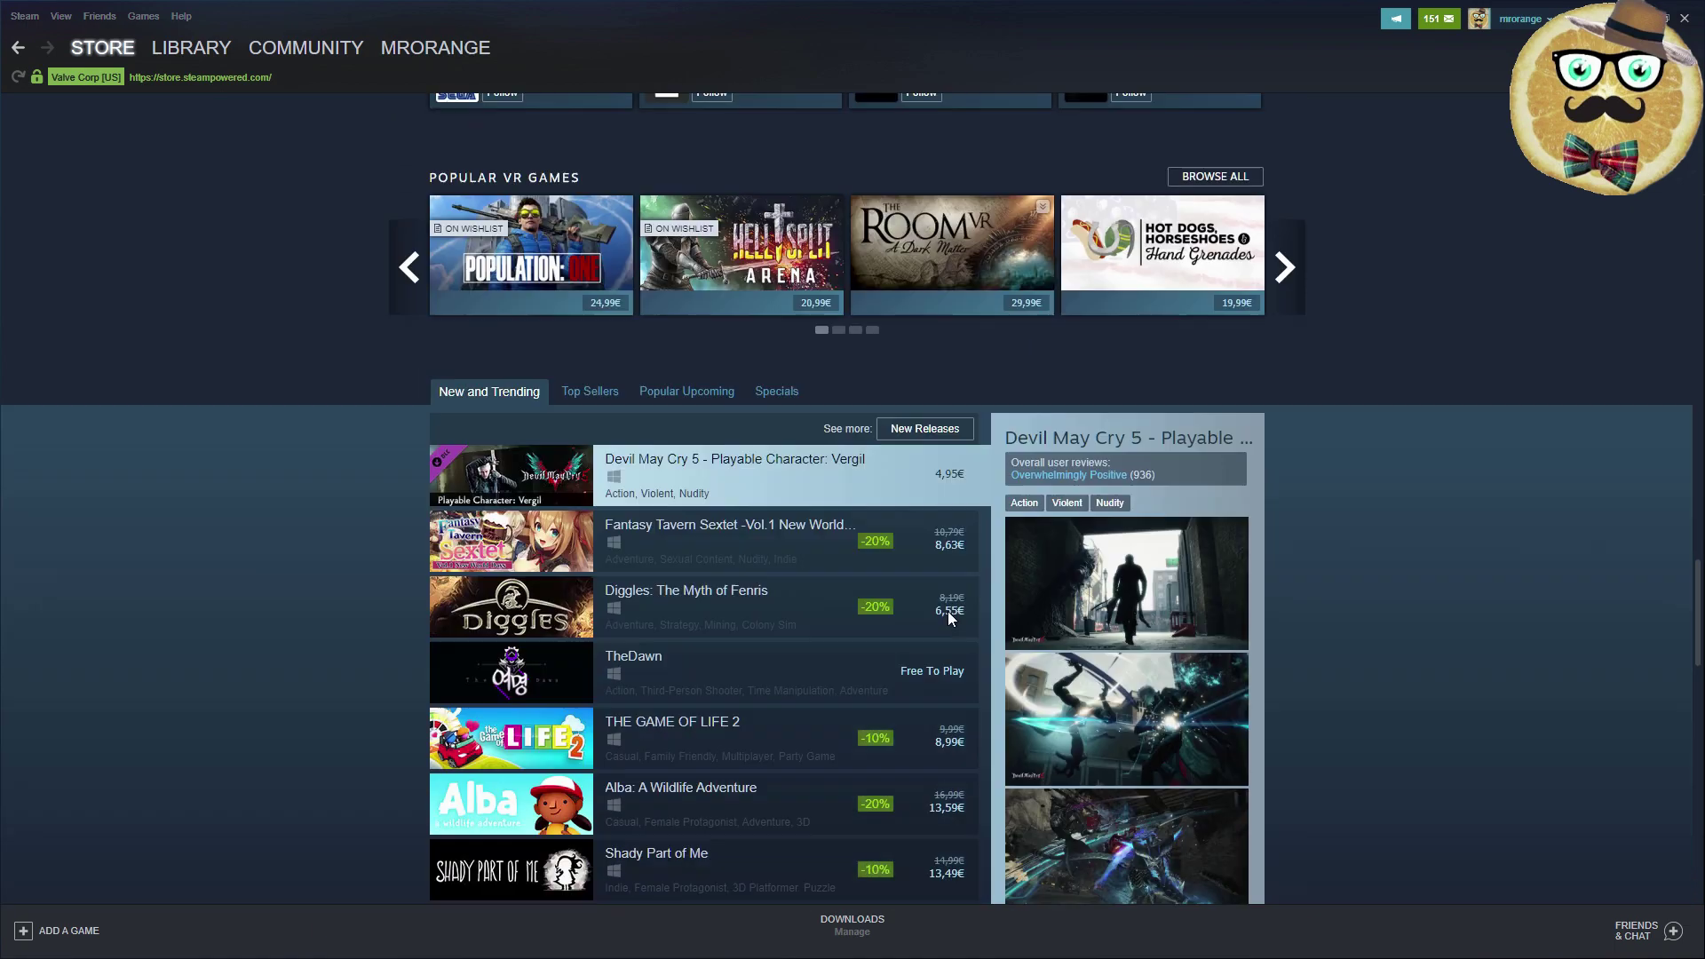
scroll(948, 612, "down", 1)
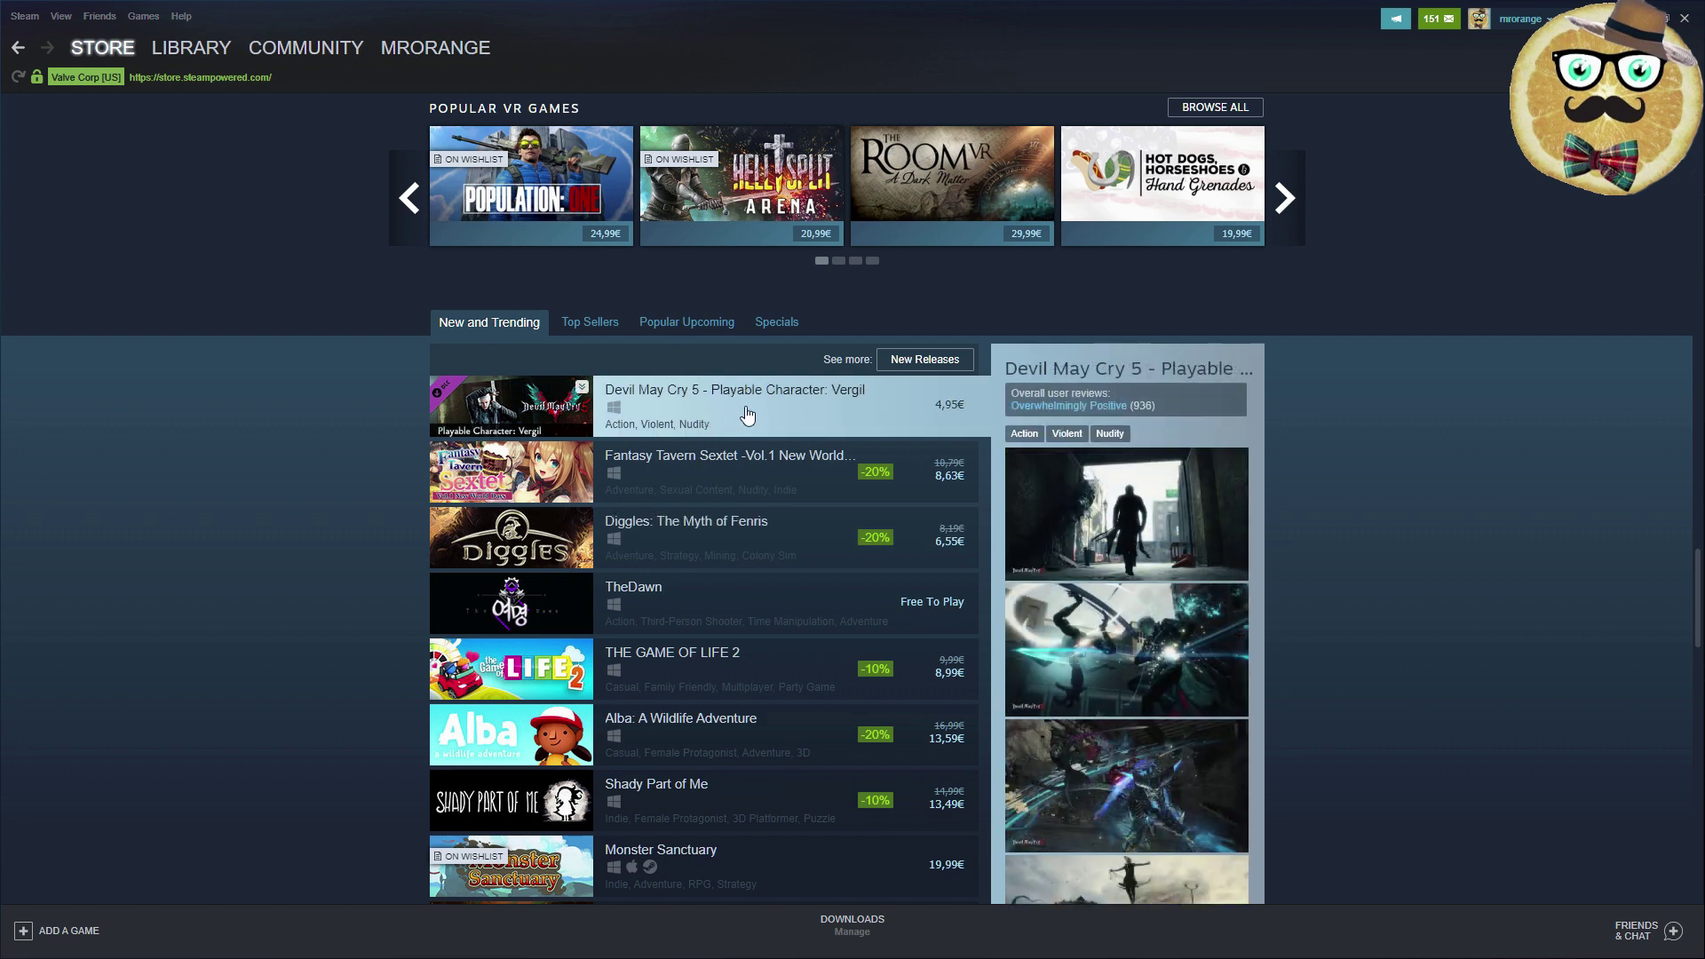
scroll(746, 426, "down", 3)
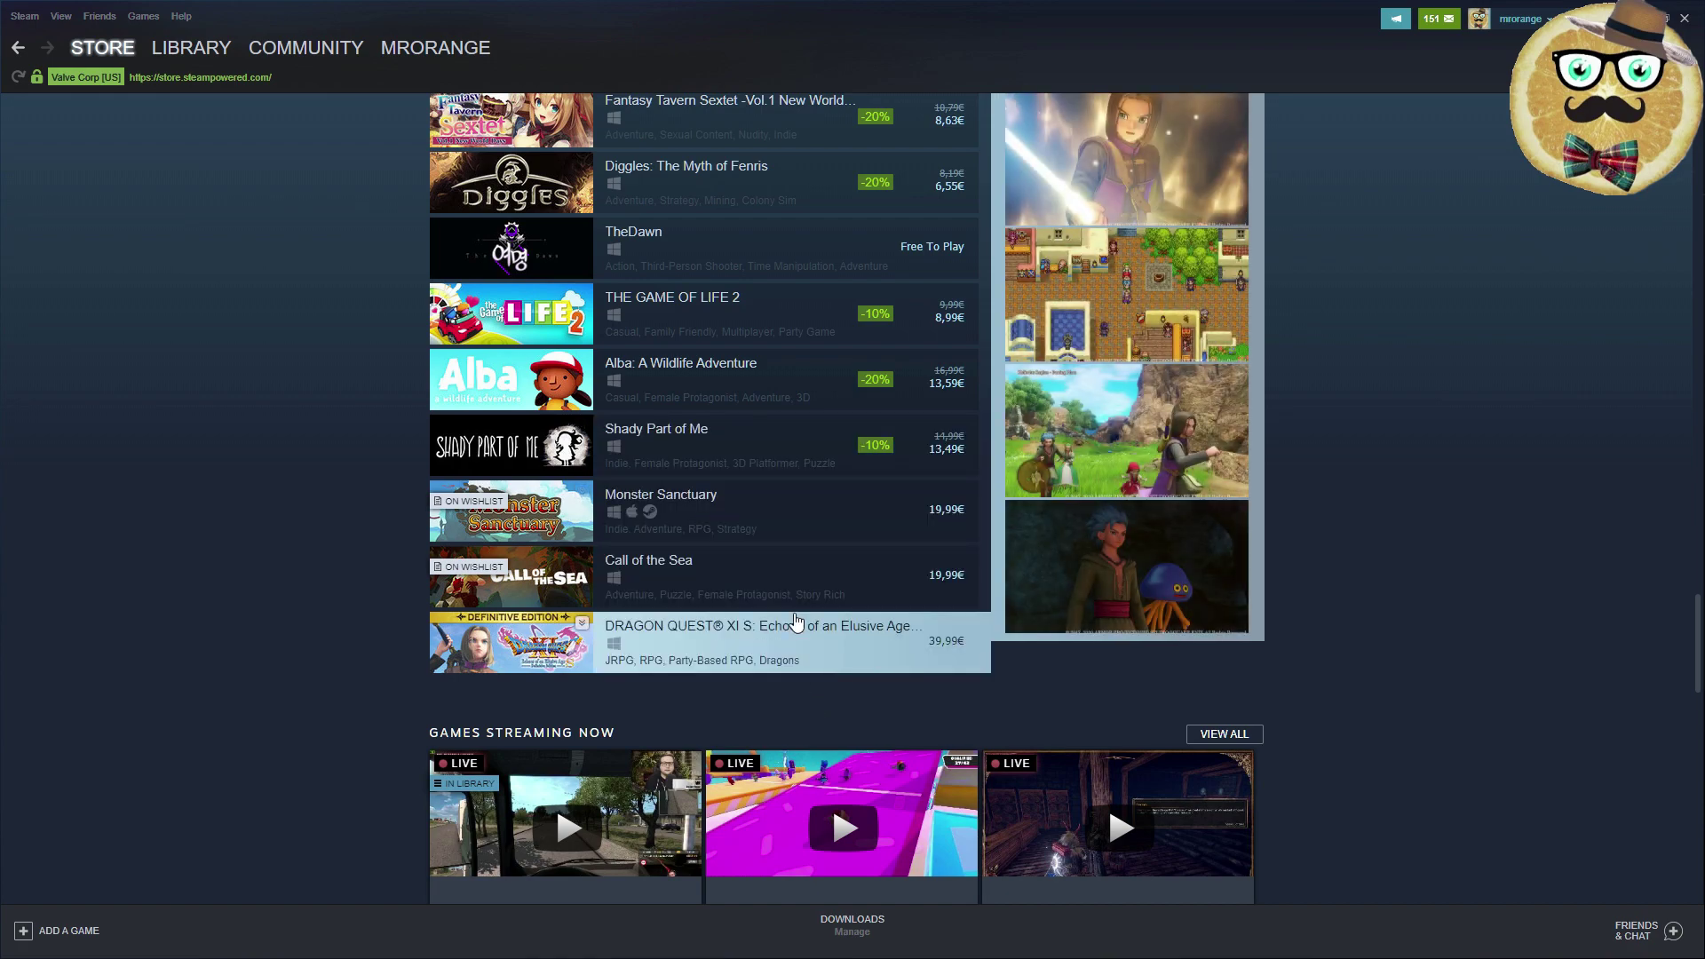
scroll(693, 330, "up", 2)
left_click(586, 233)
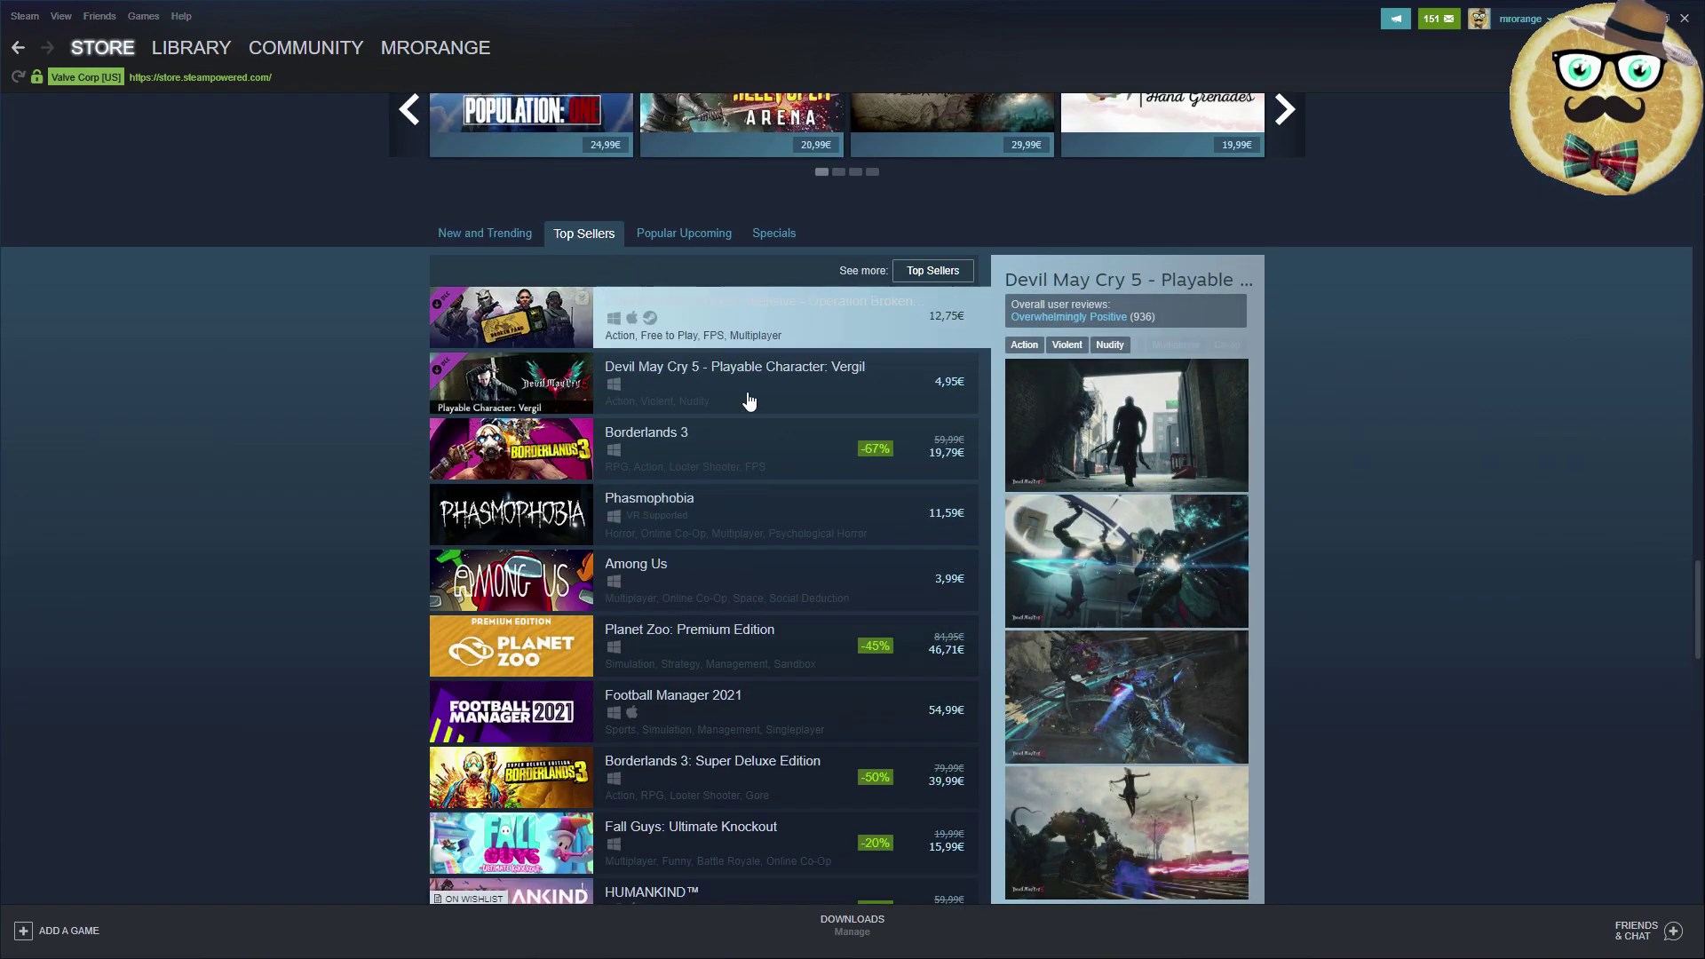
scroll(755, 602, "up", 2)
scroll(599, 533, "up", 5)
scroll(366, 437, "up", 4)
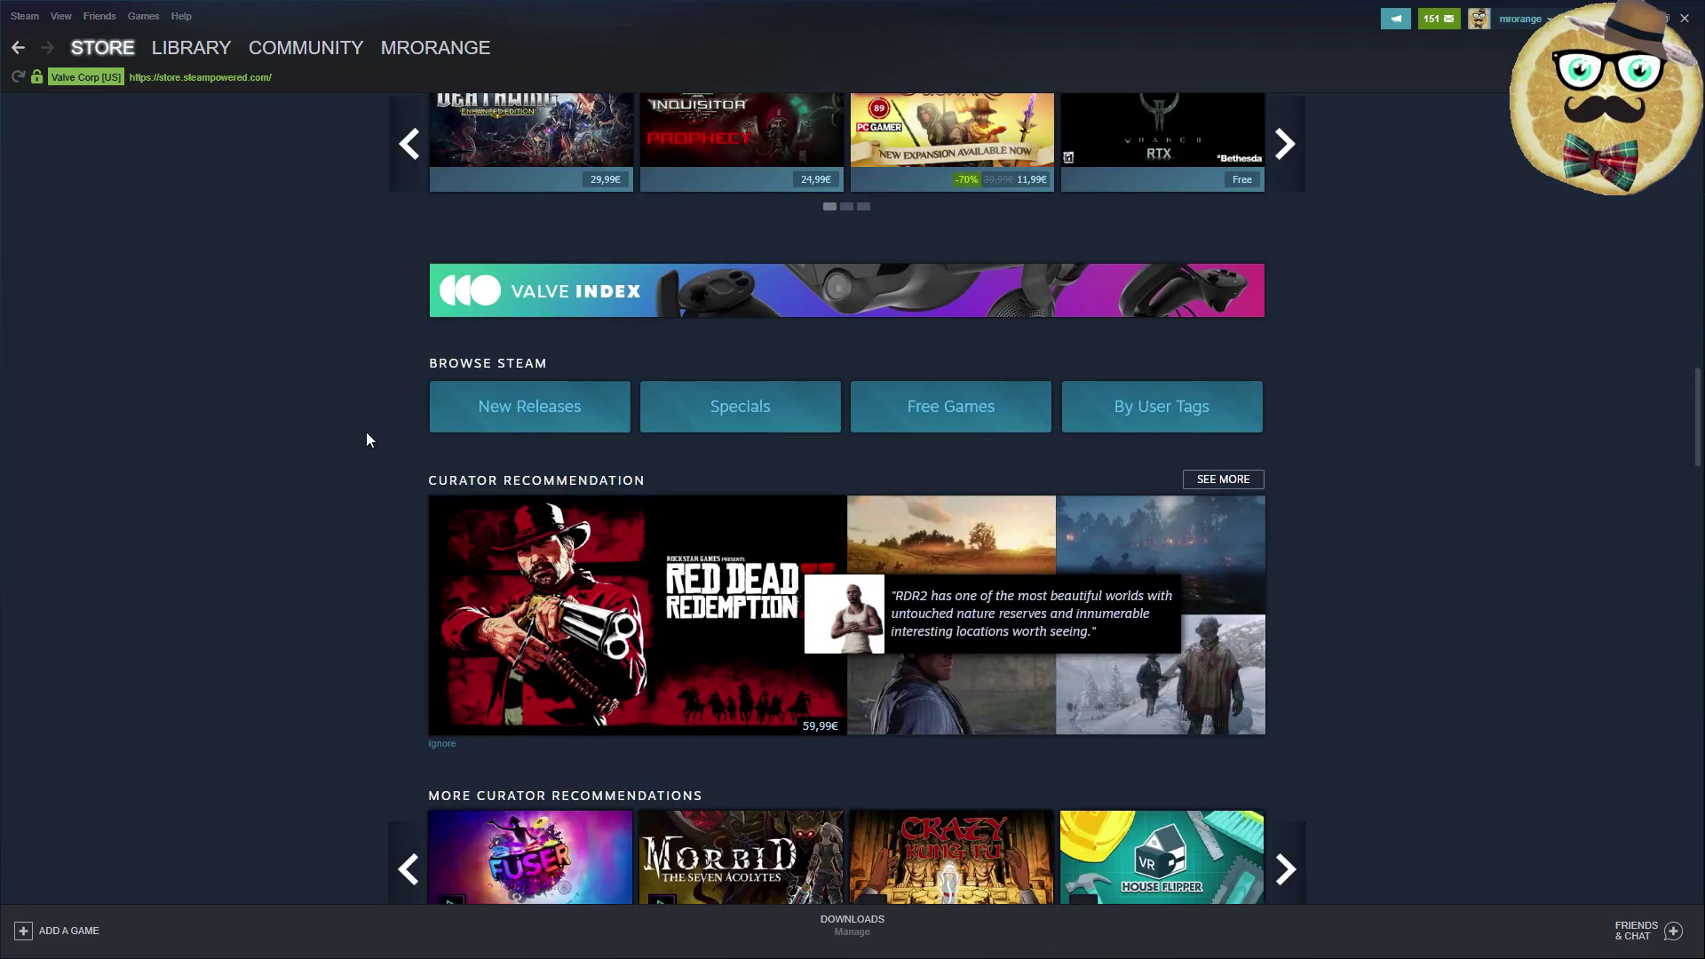
scroll(387, 459, "up", 4)
scroll(399, 473, "up", 4)
scroll(396, 447, "up", 2)
scroll(392, 423, "up", 2)
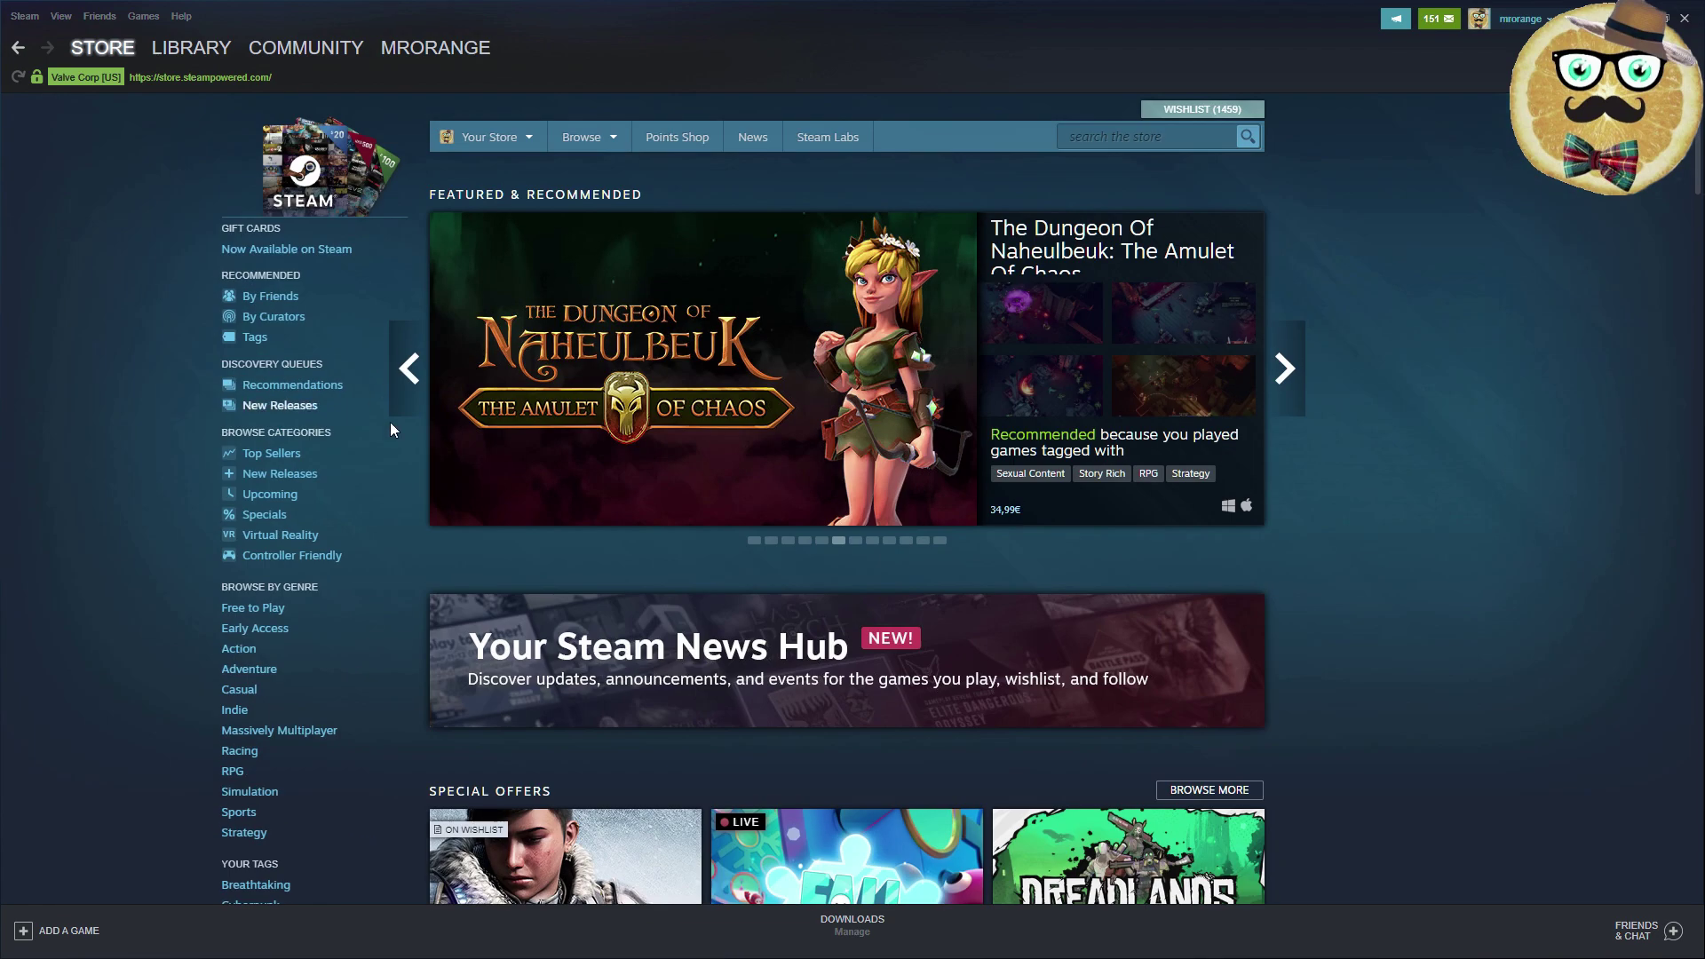
scroll(399, 417, "down", 3)
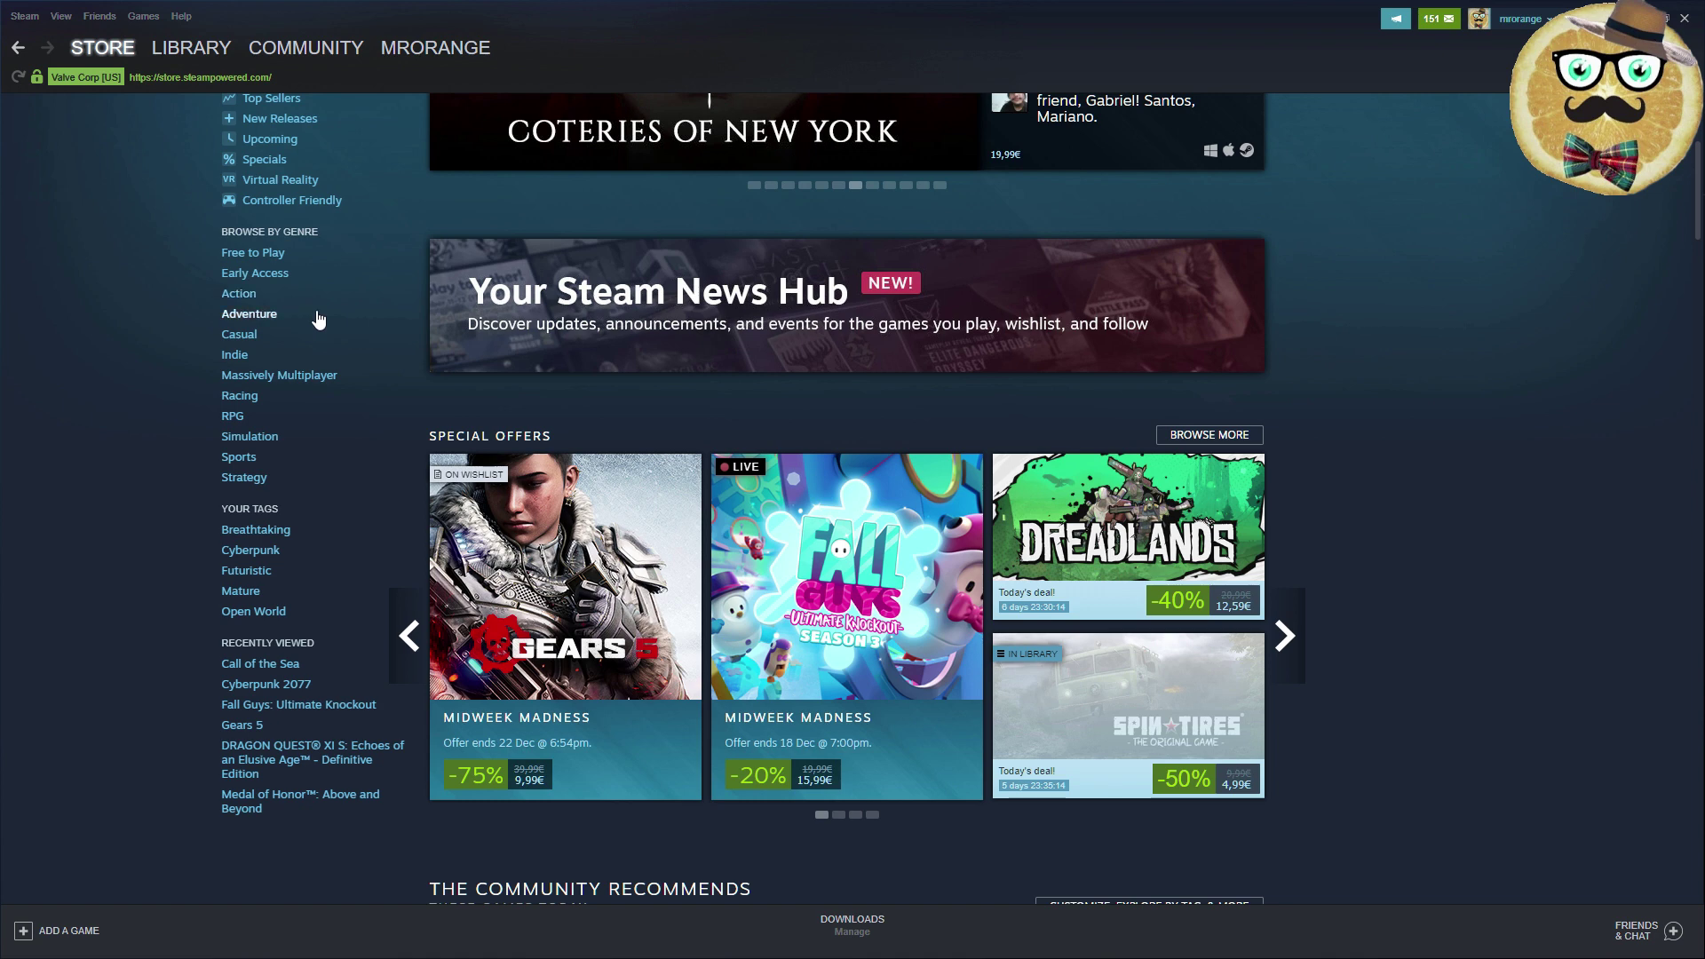
scroll(327, 299, "up", 2)
left_click(293, 281)
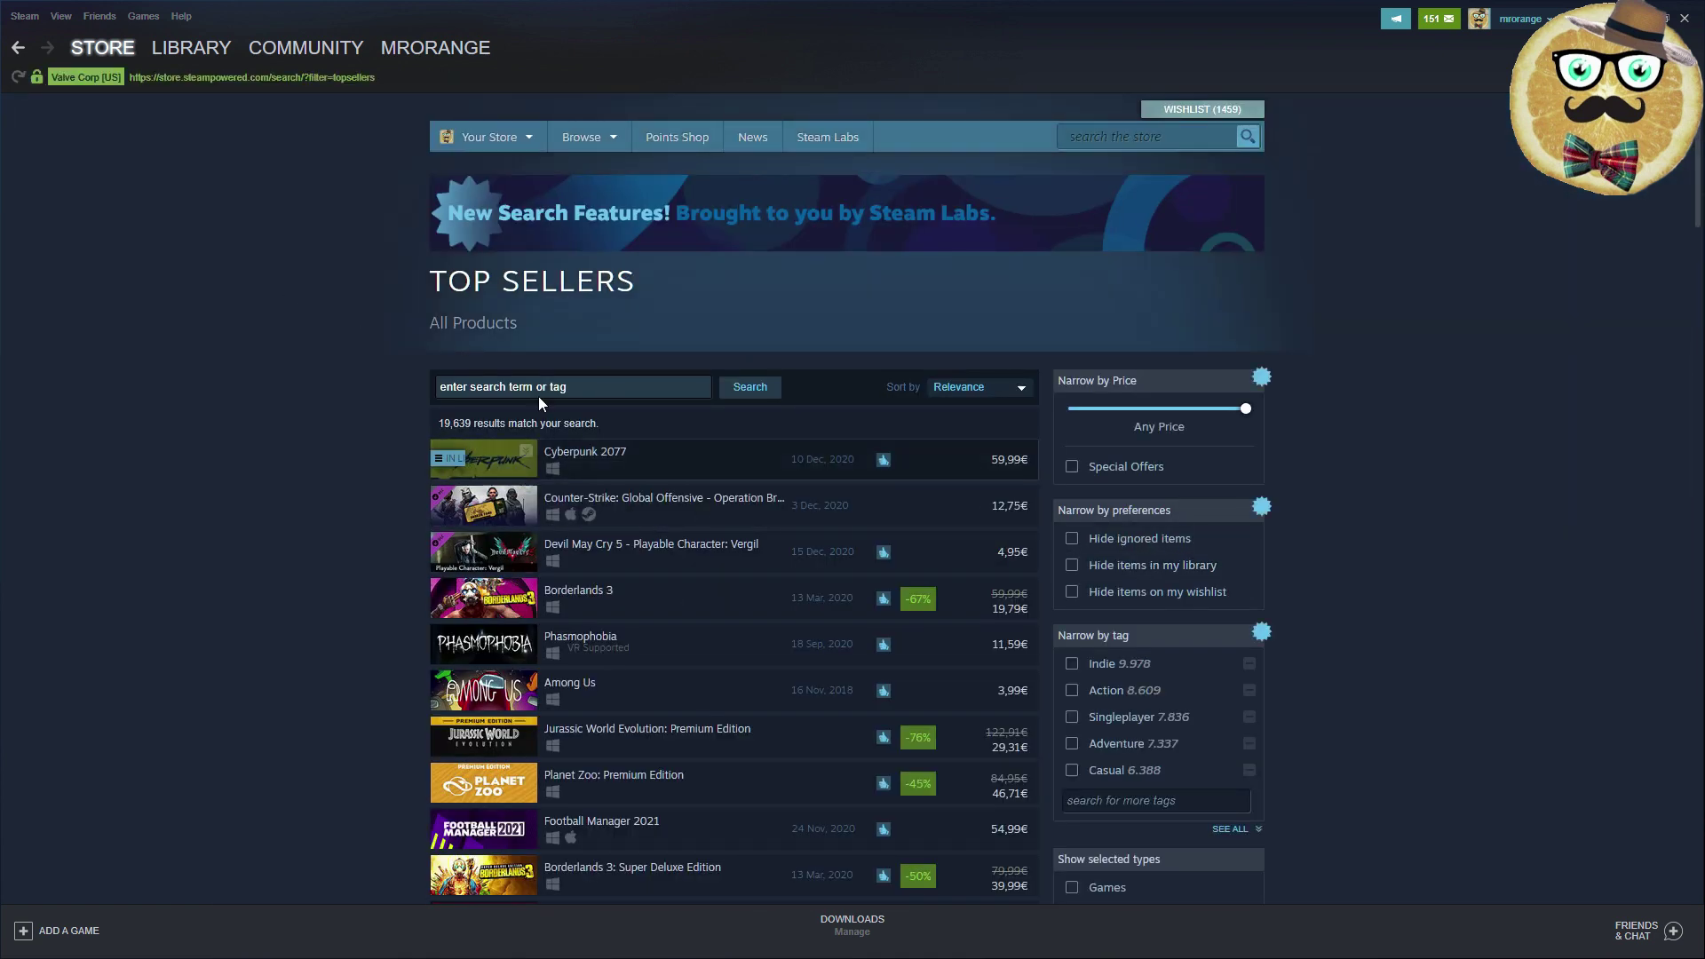
mouse_move(102, 48)
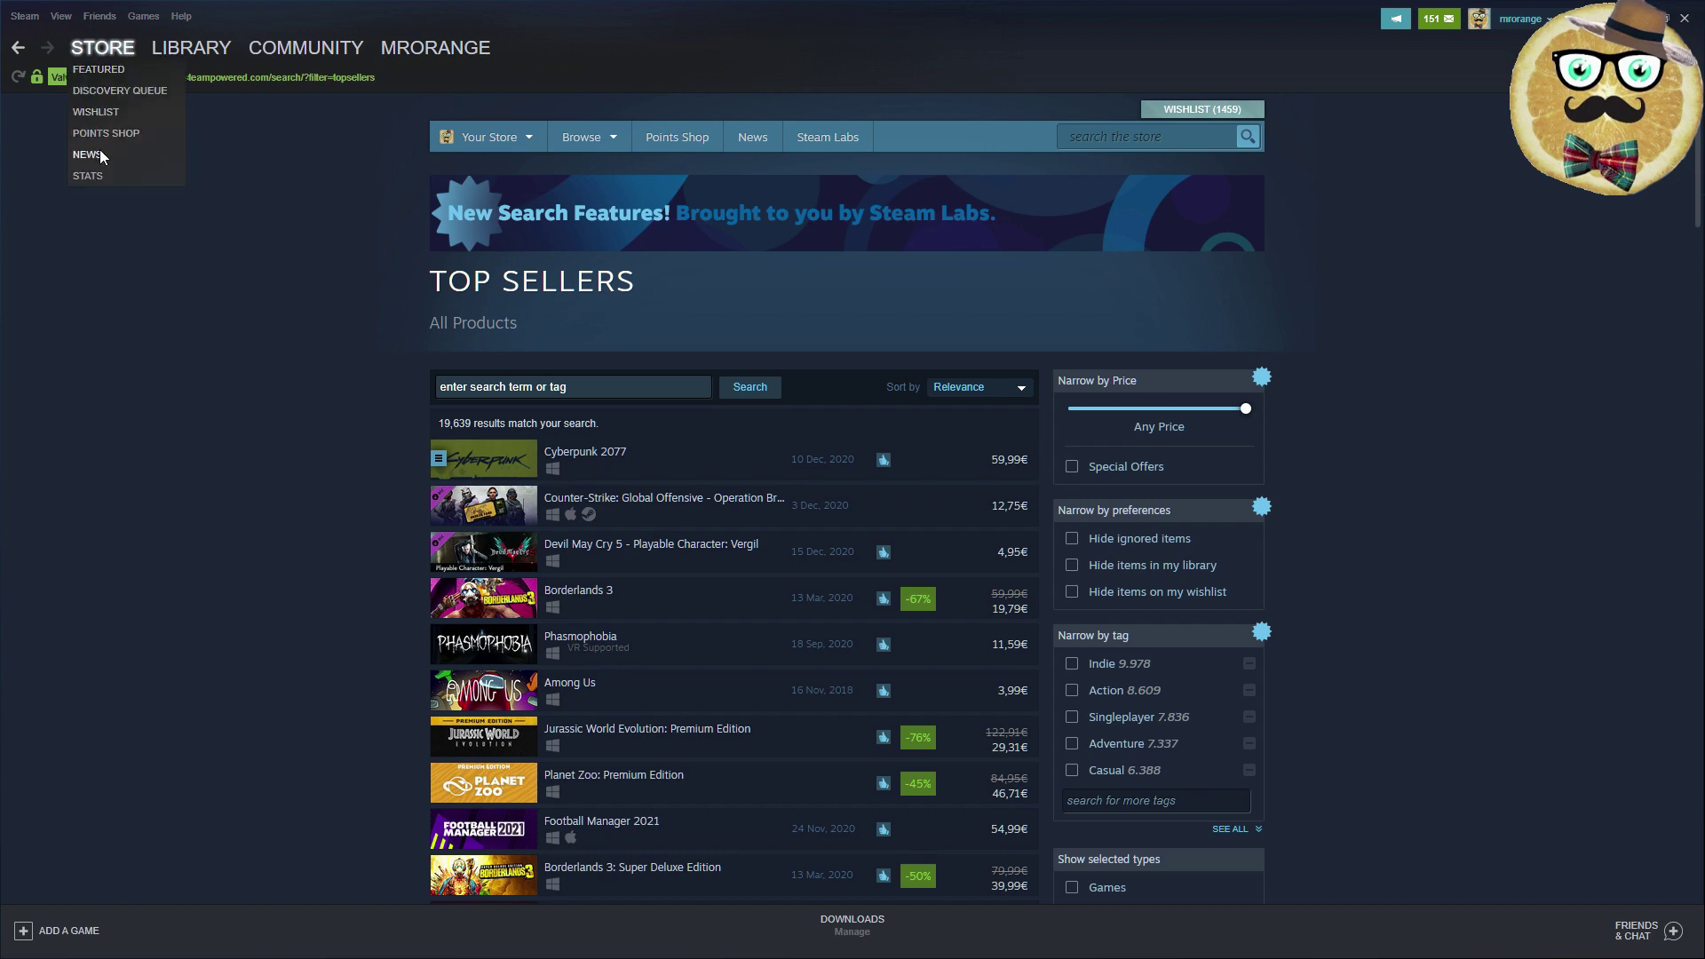
View the Steam & Game Stats page, then switch to the library home
left_click(88, 176)
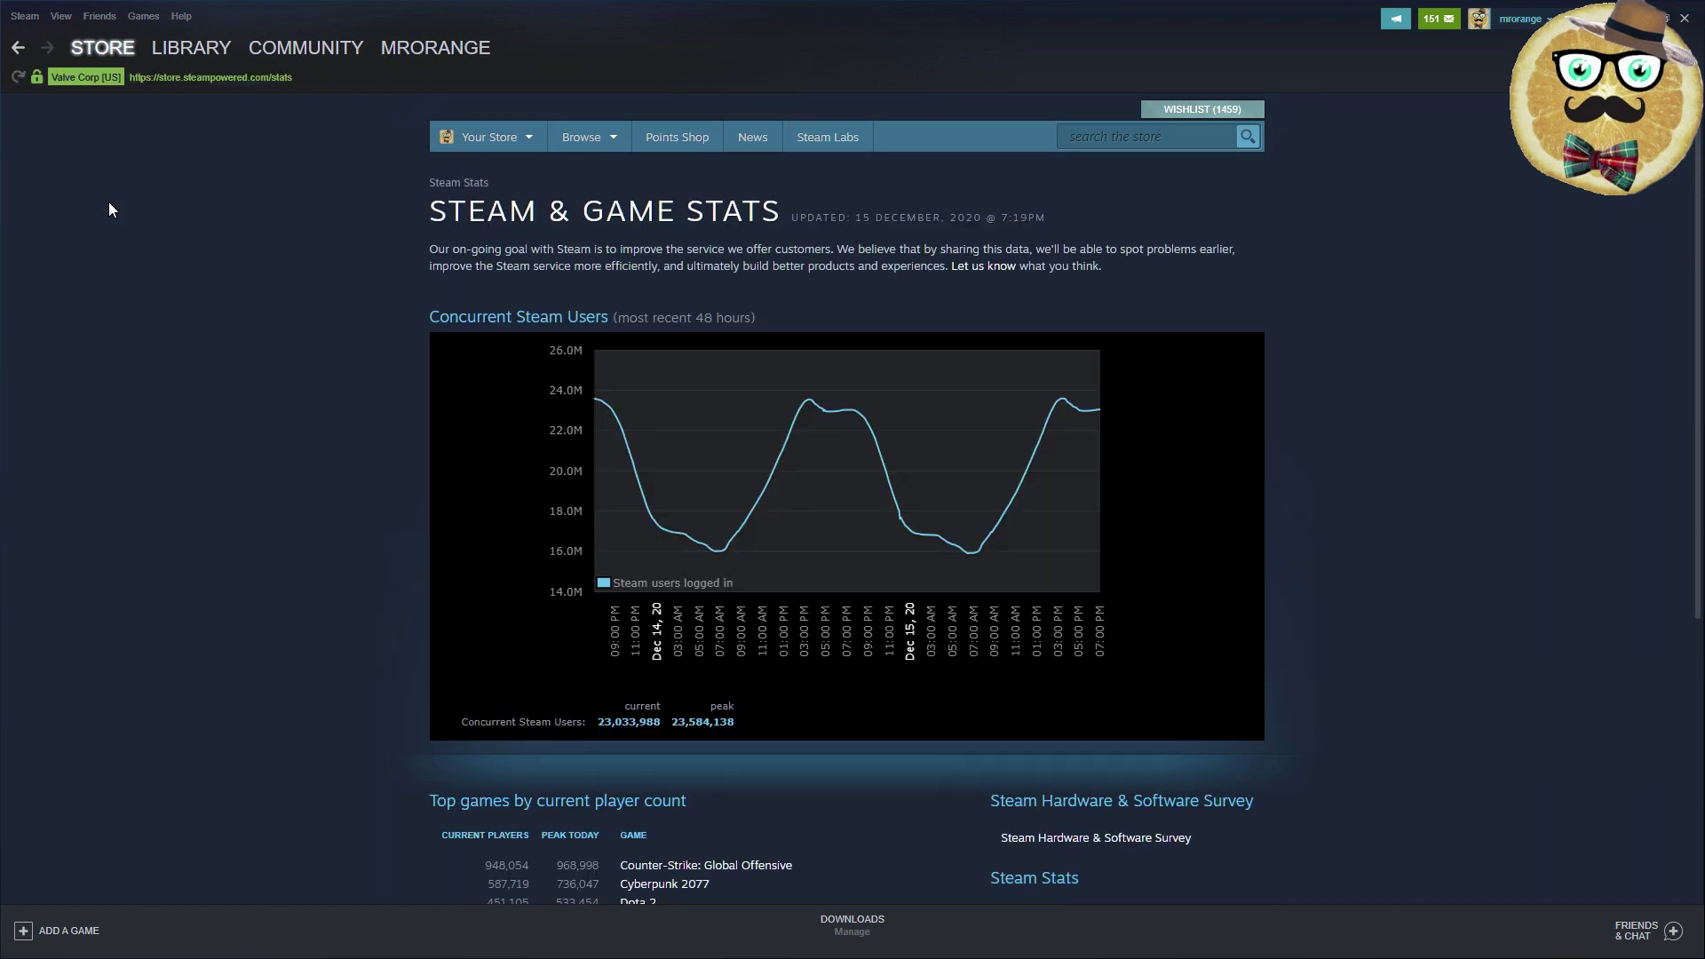
scroll(529, 591, "down", 2)
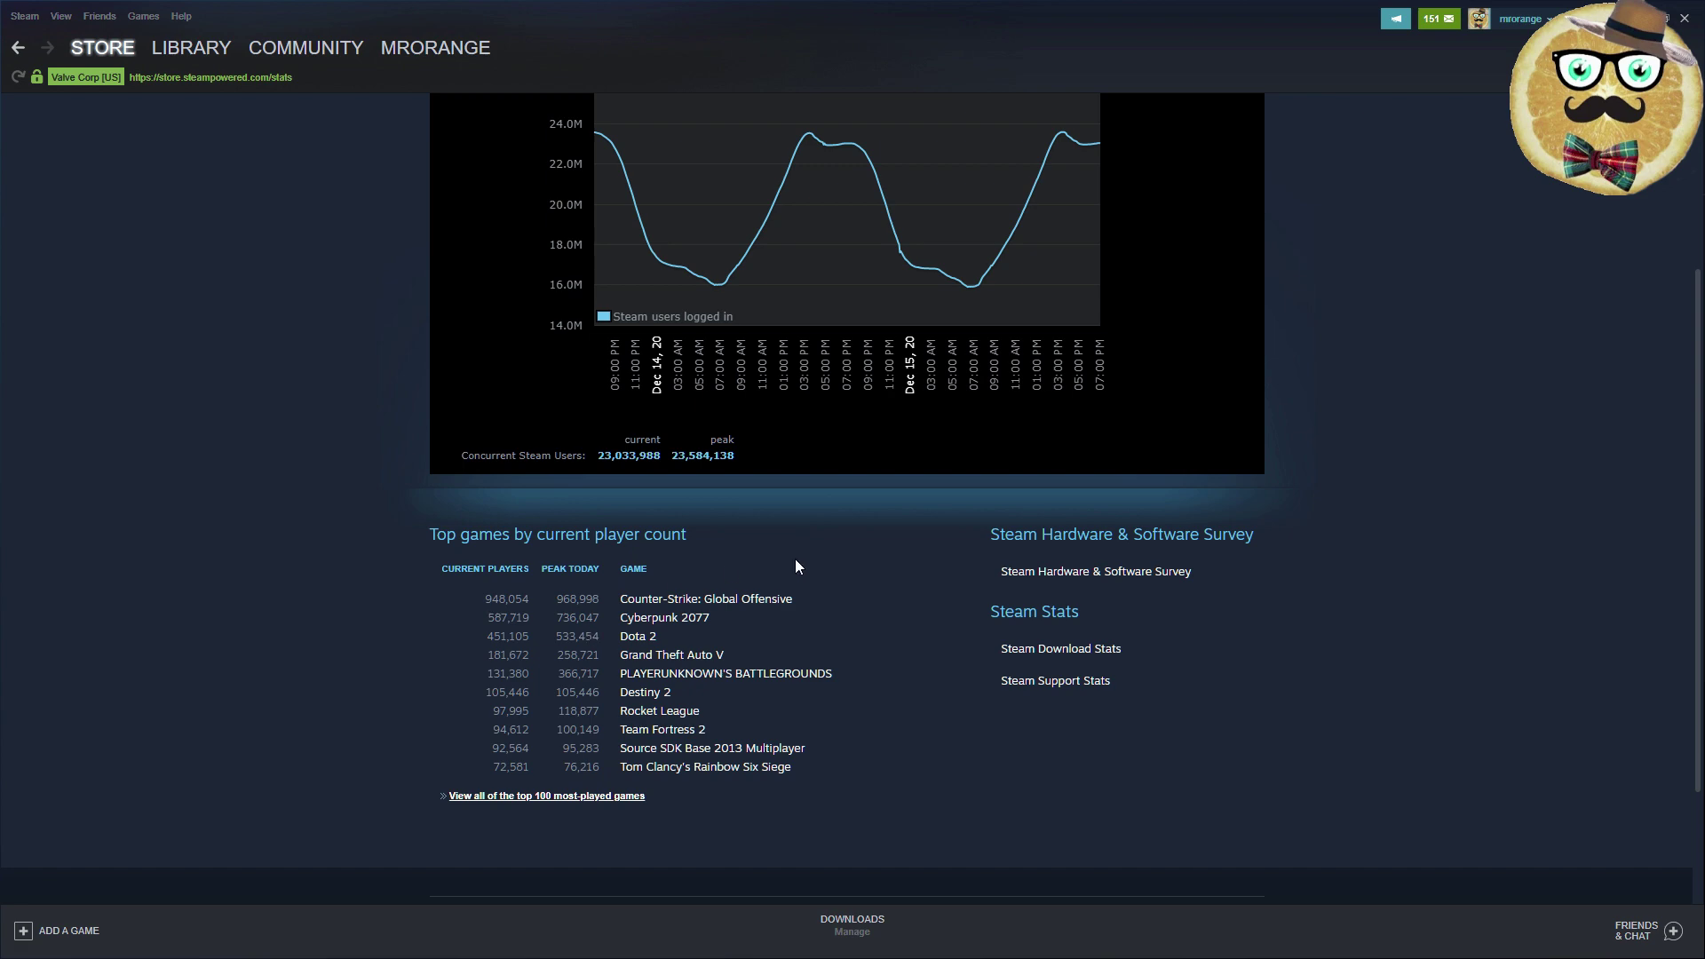
left_click(177, 84)
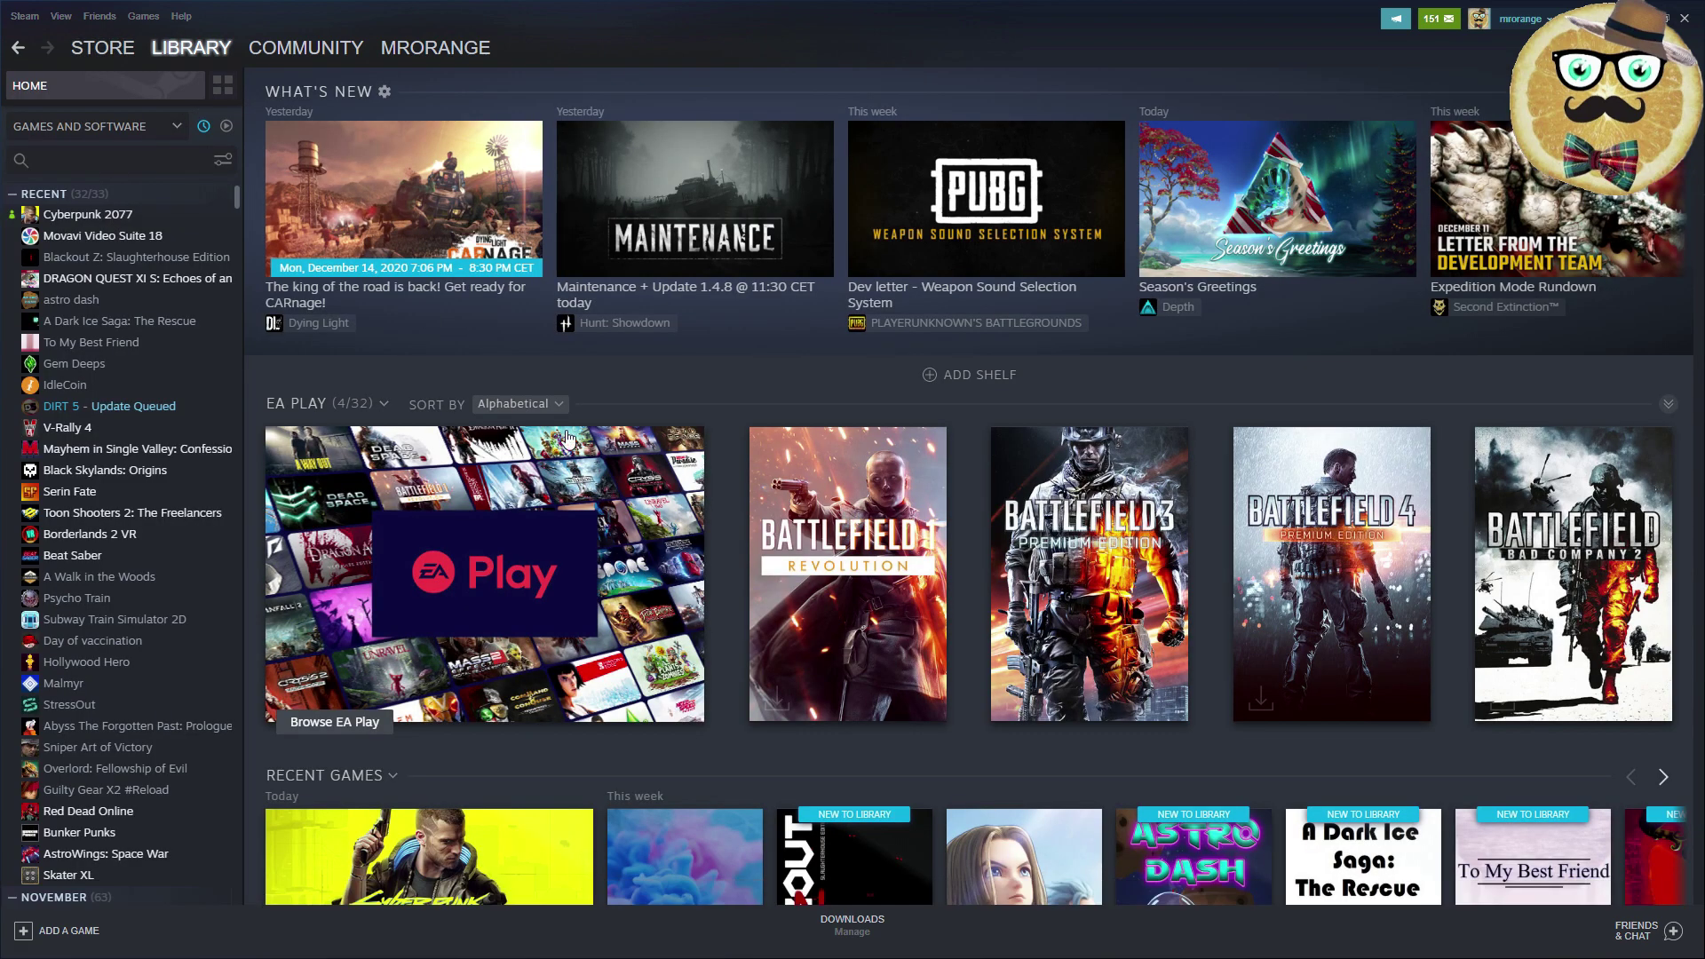
Select Cyberpunk 2077 under Recent games and scroll through its activity and achievements
left_click(115, 216)
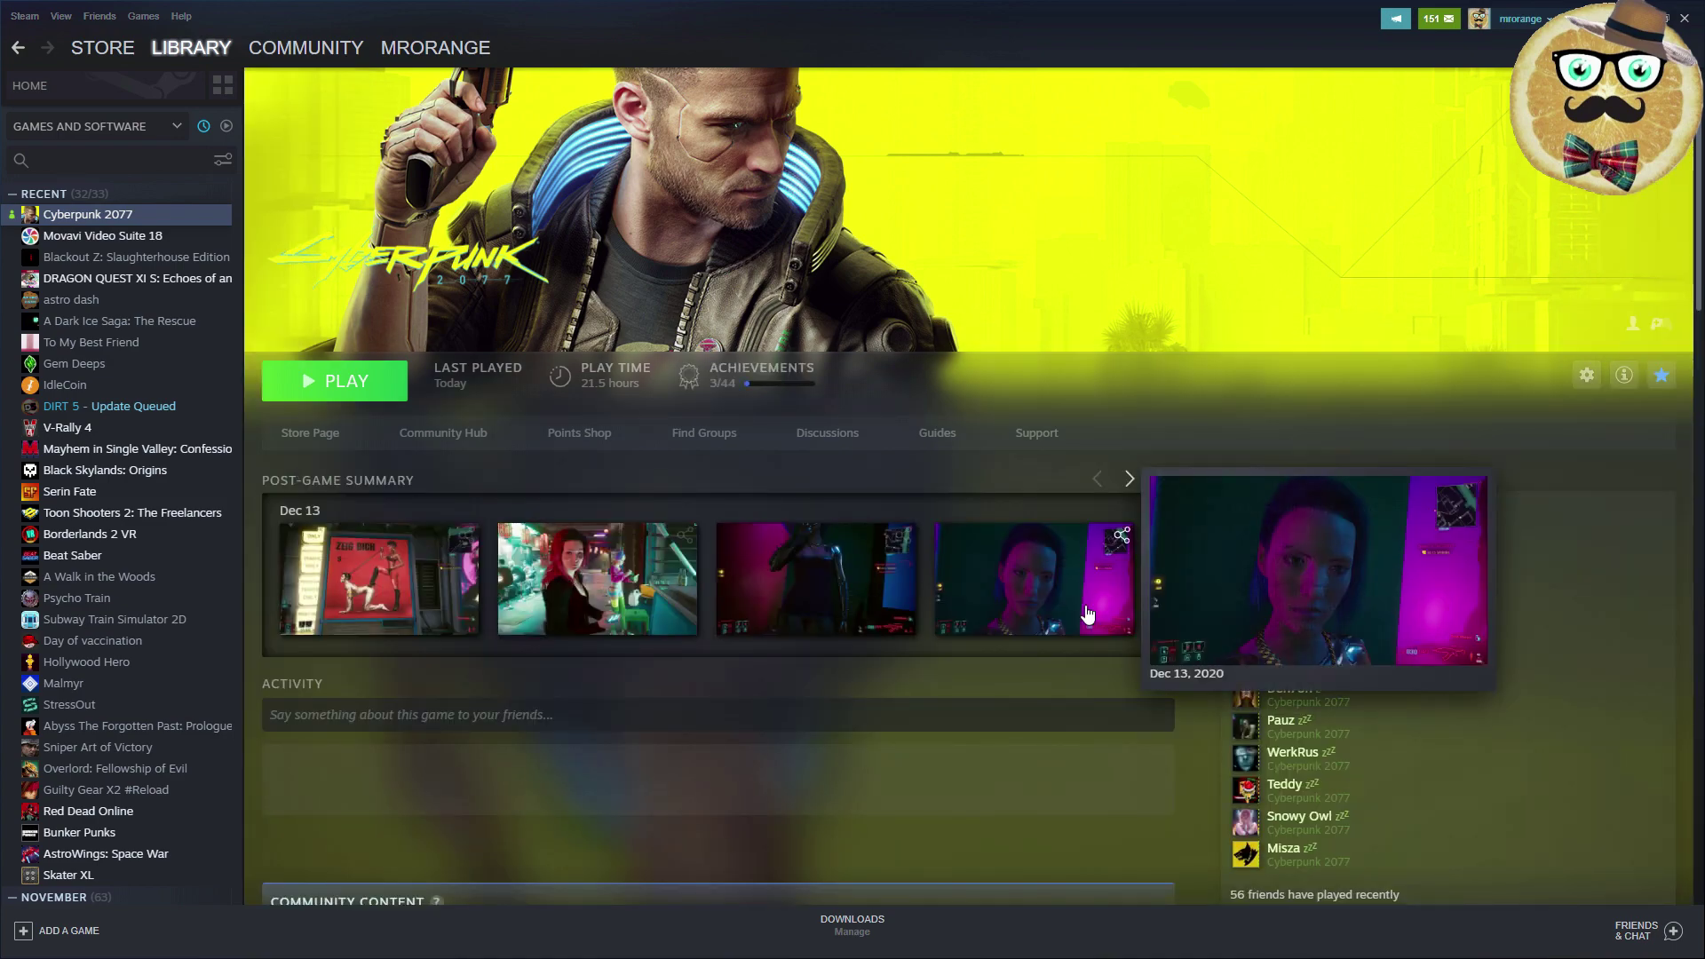
scroll(1081, 640, "down", 2)
scroll(1077, 663, "down", 4)
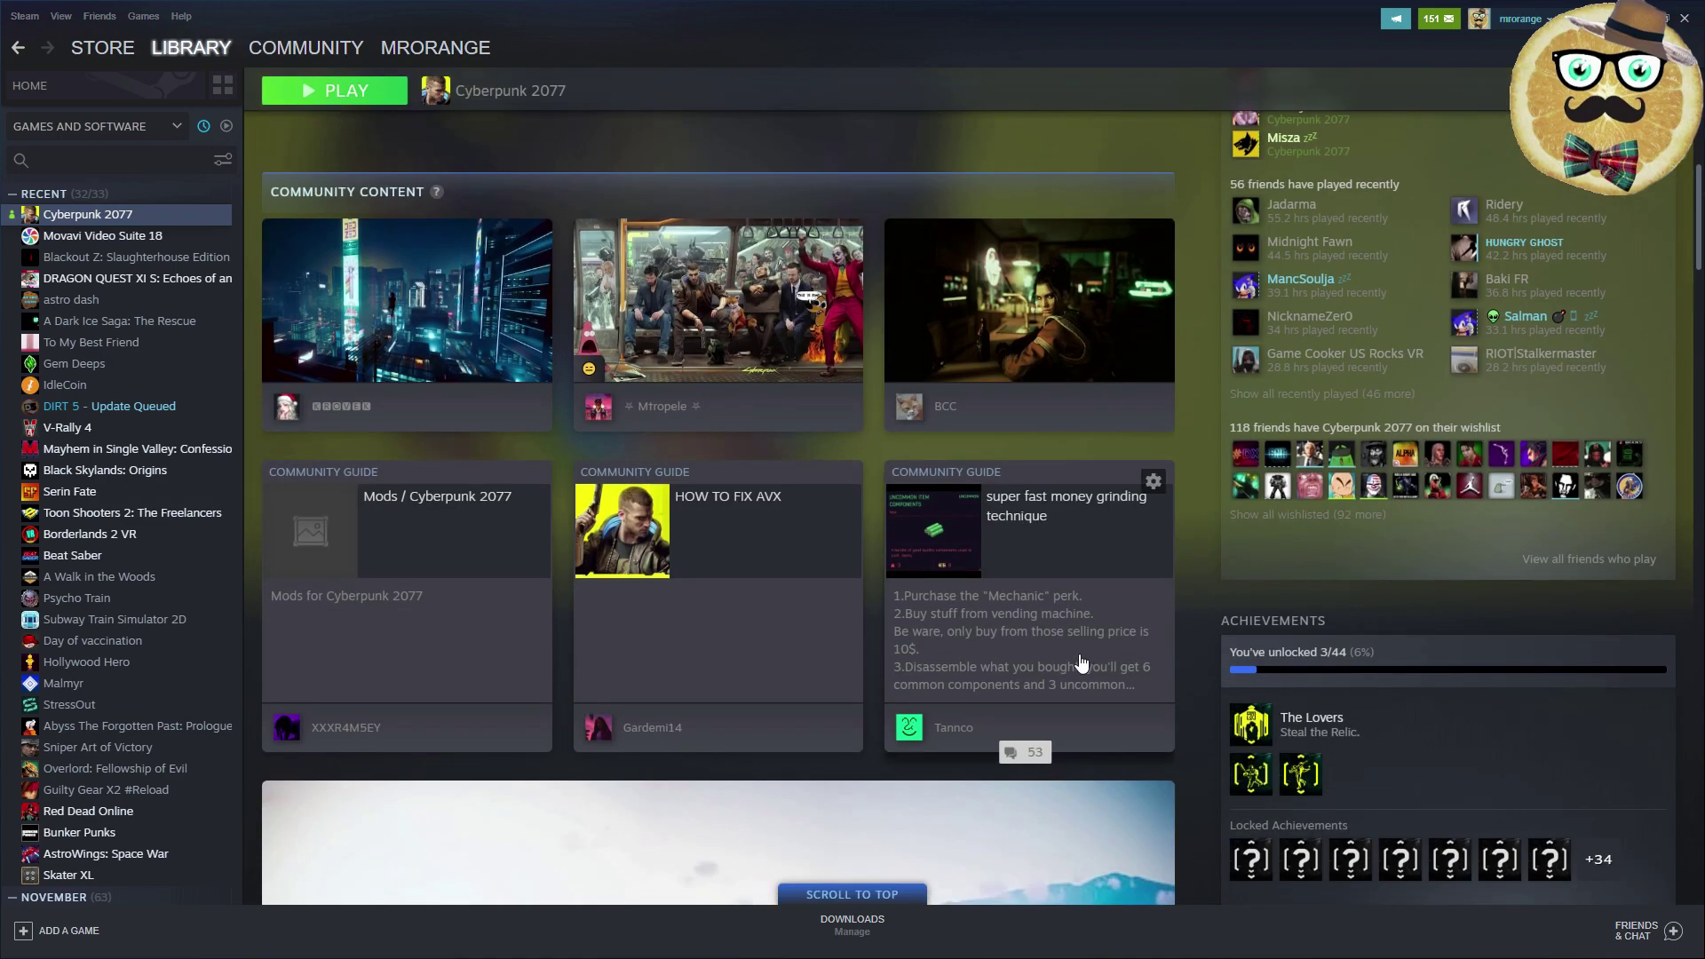
scroll(1081, 662, "down", 3)
scroll(1080, 653, "down", 5)
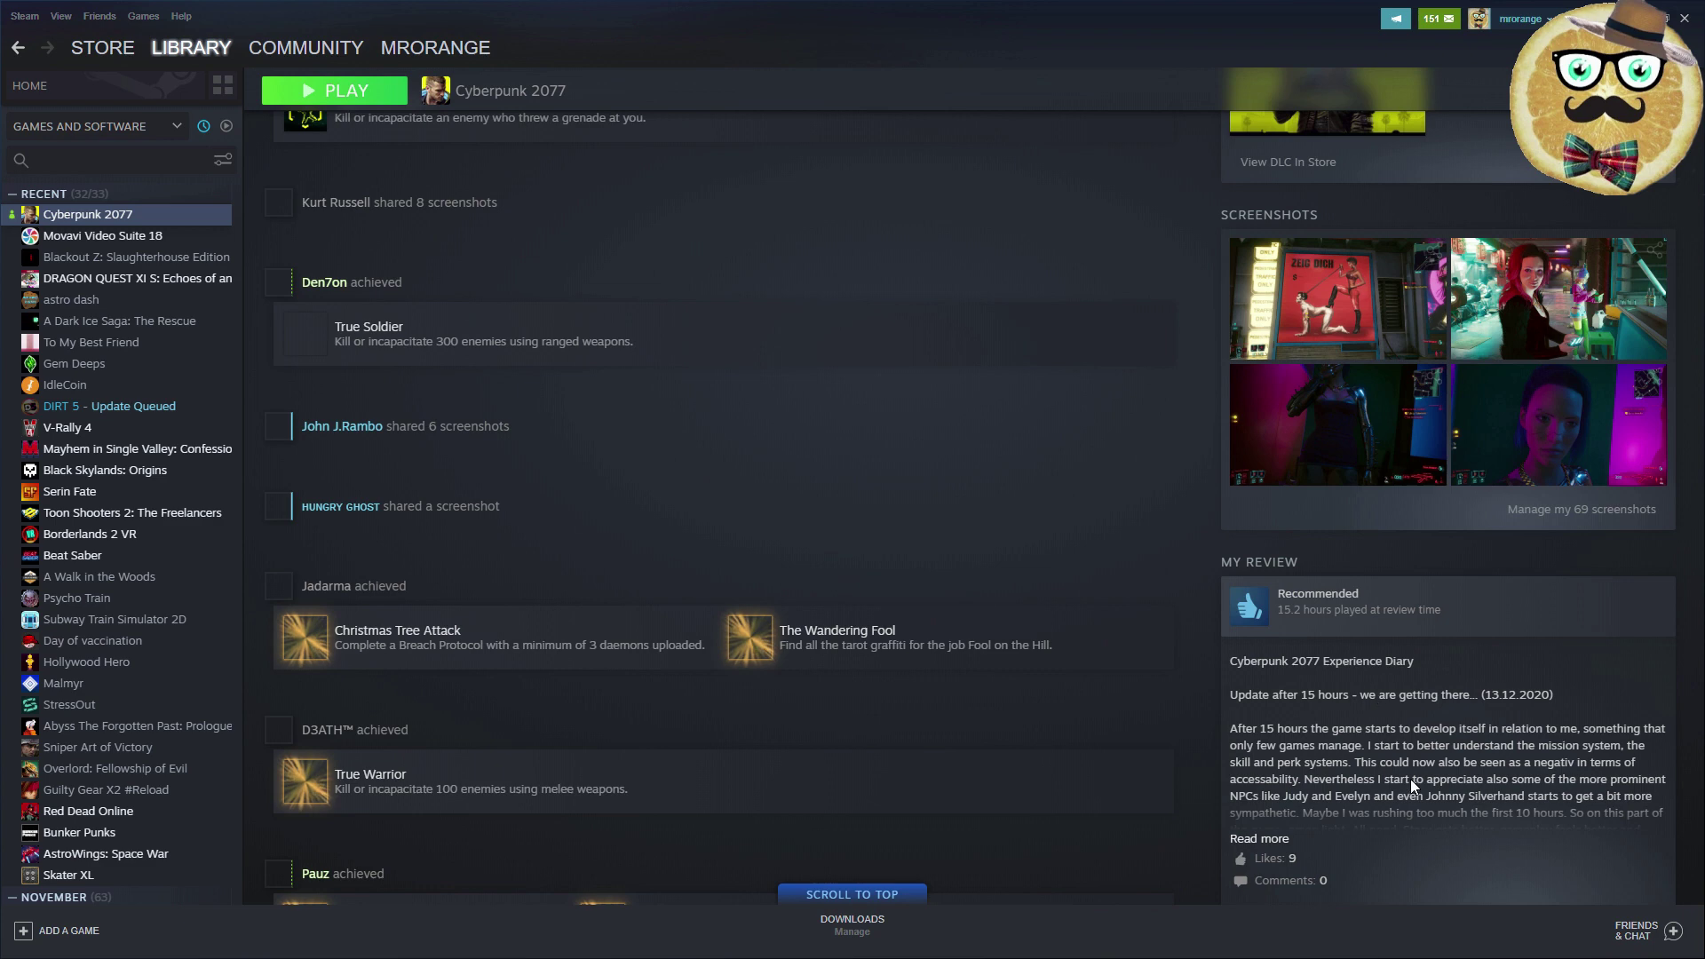
scroll(1370, 852, "down", 3)
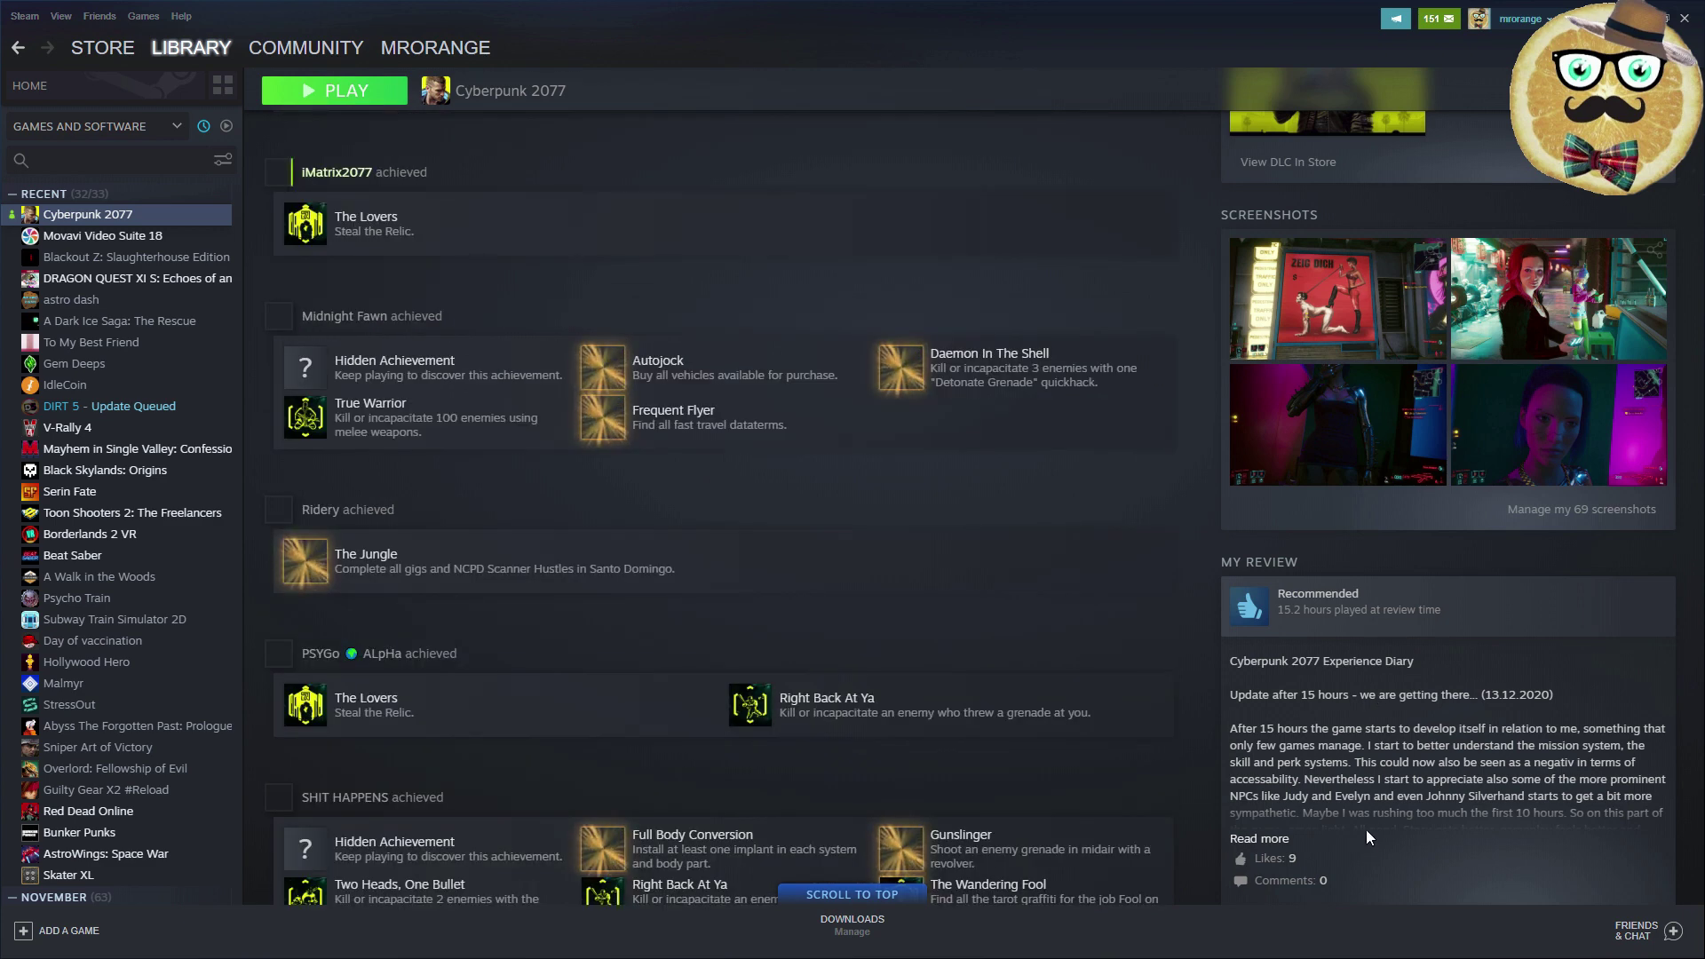
scroll(1355, 739, "up", 4)
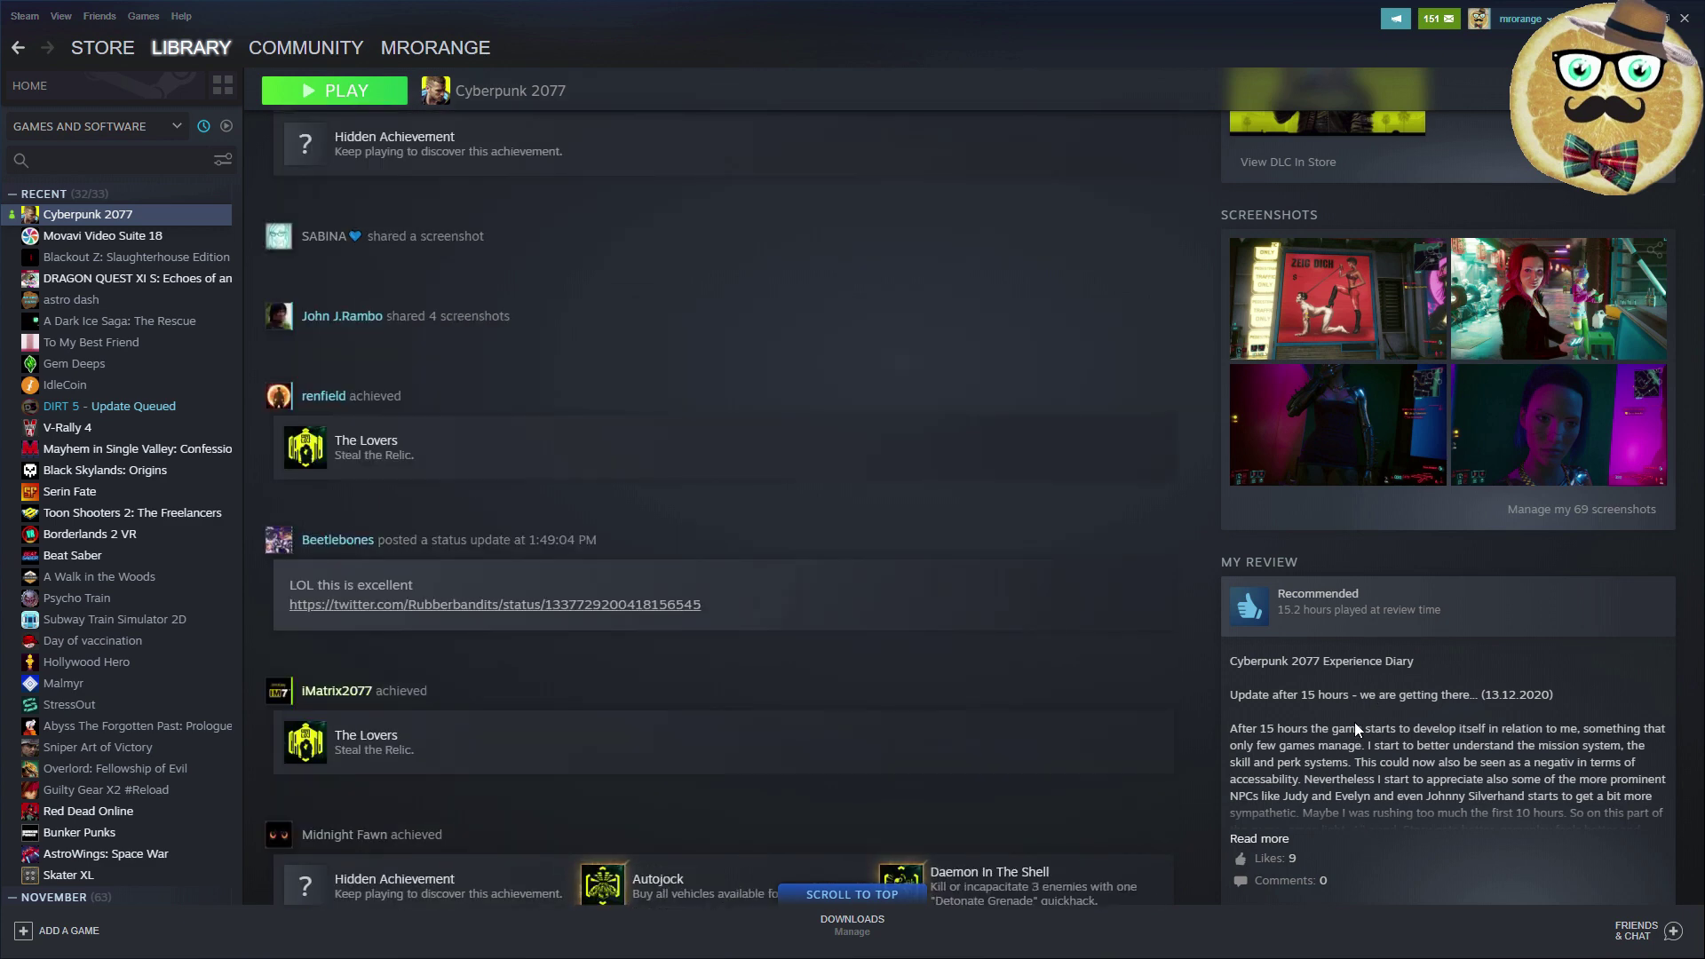
scroll(1354, 723, "down", 2)
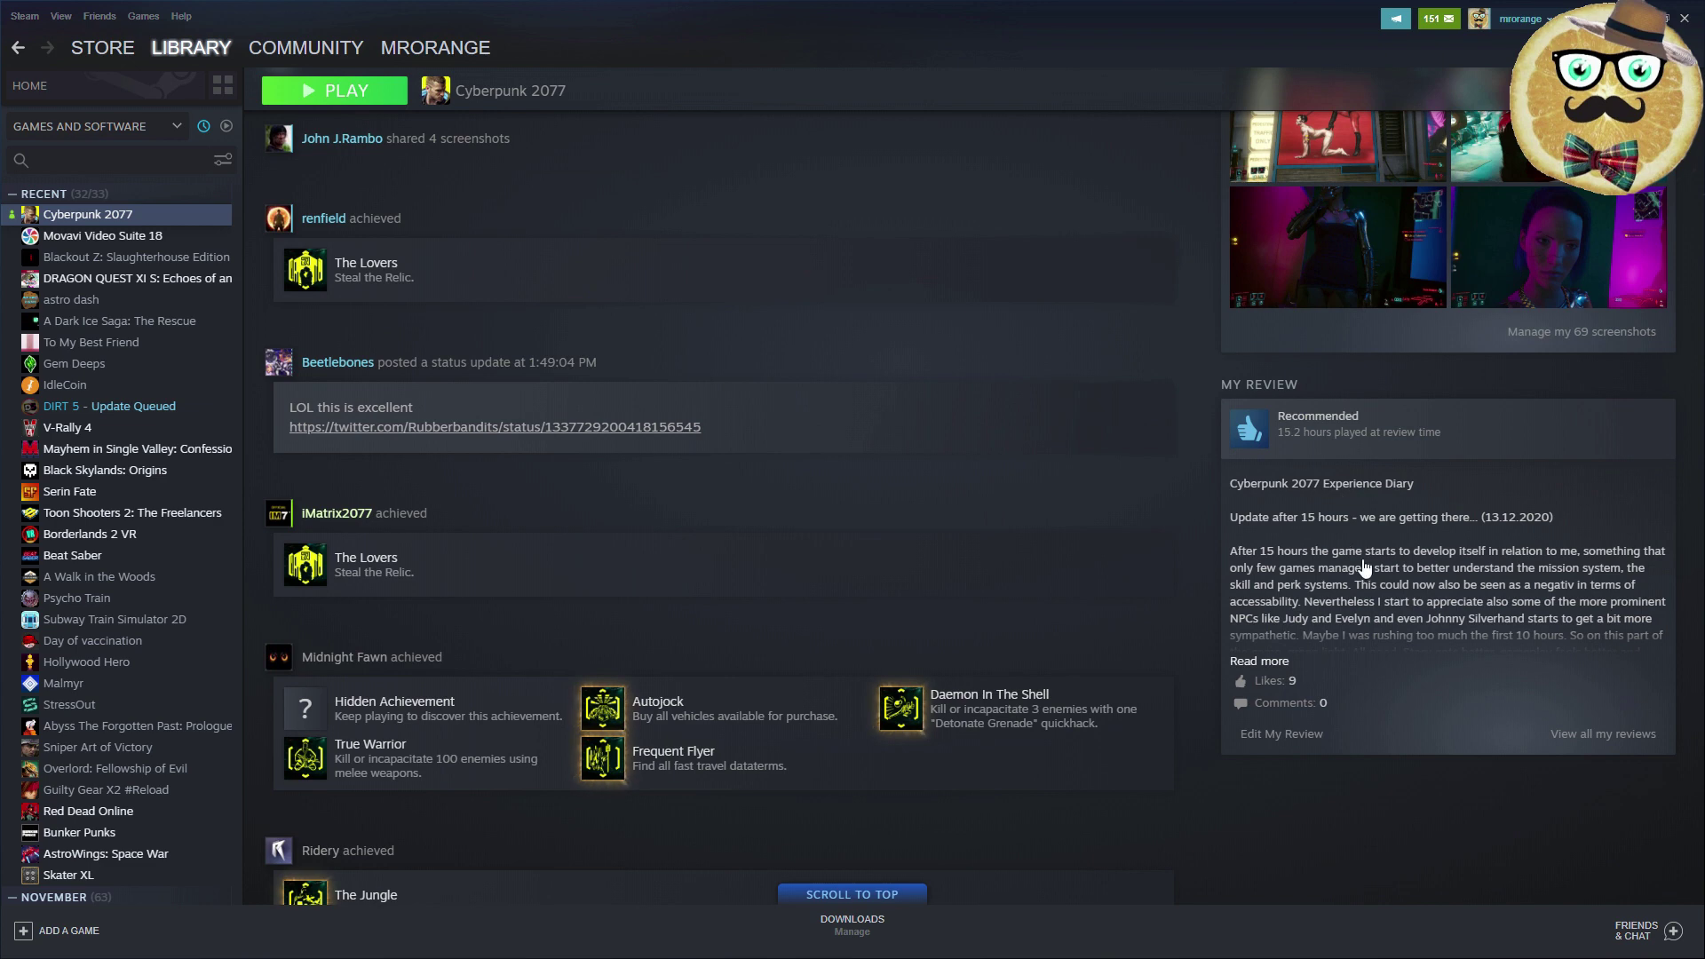
scroll(1328, 639, "up", 3)
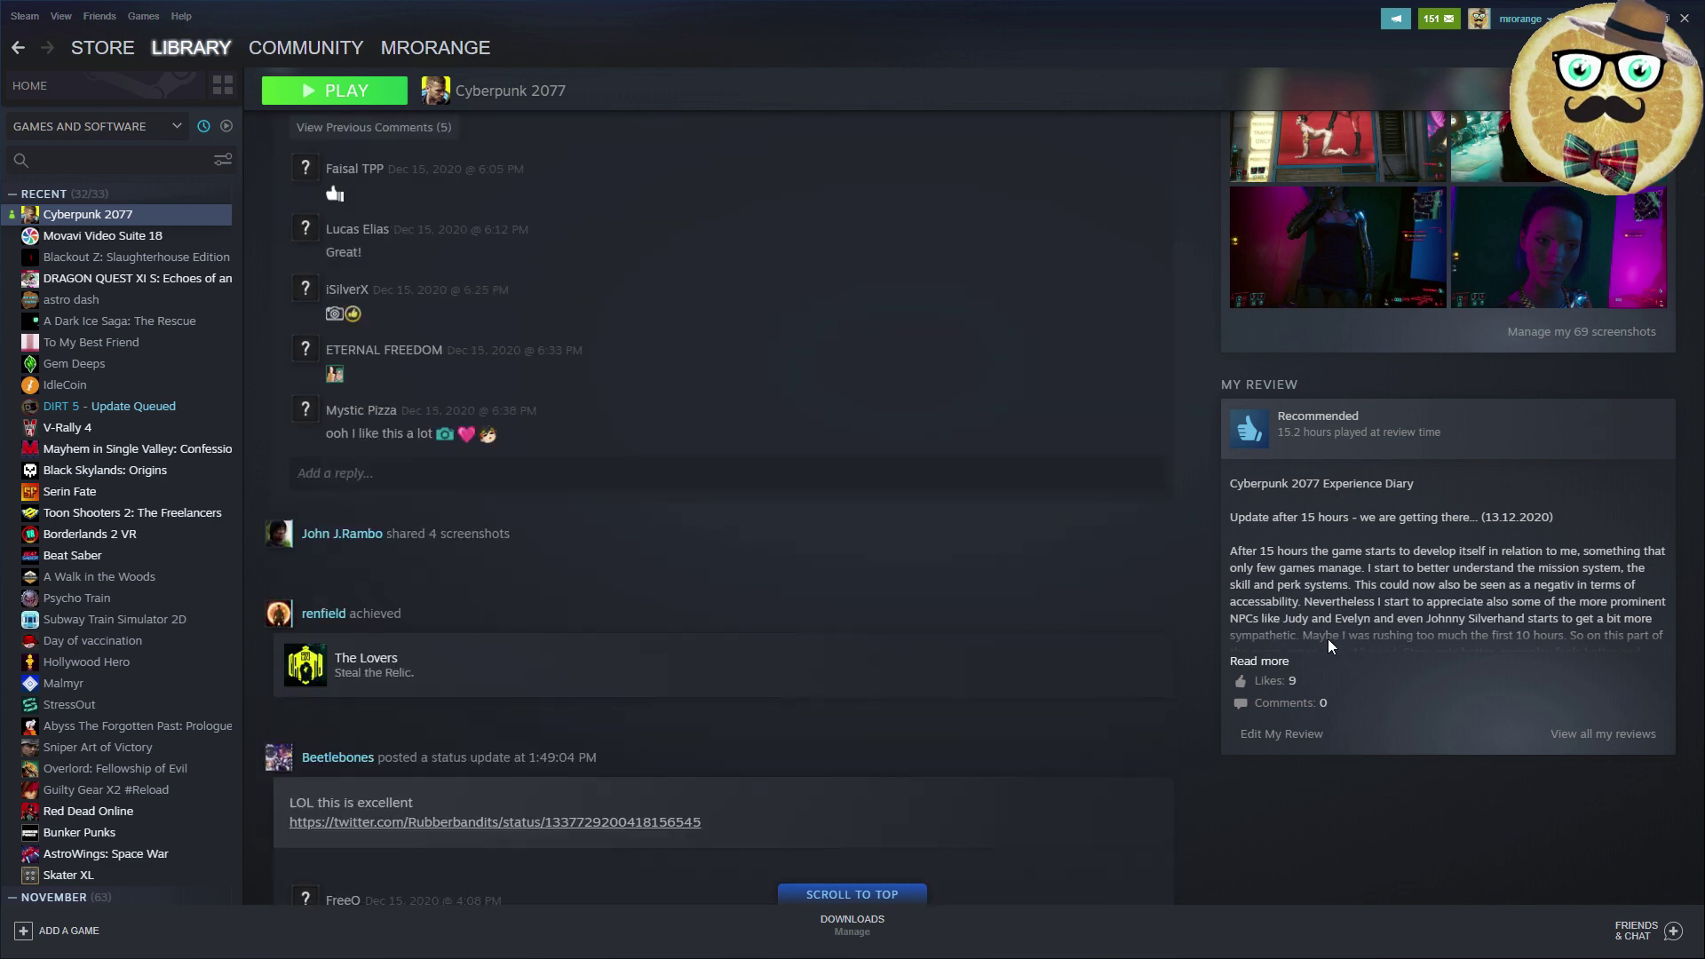
scroll(1305, 721, "up", 5)
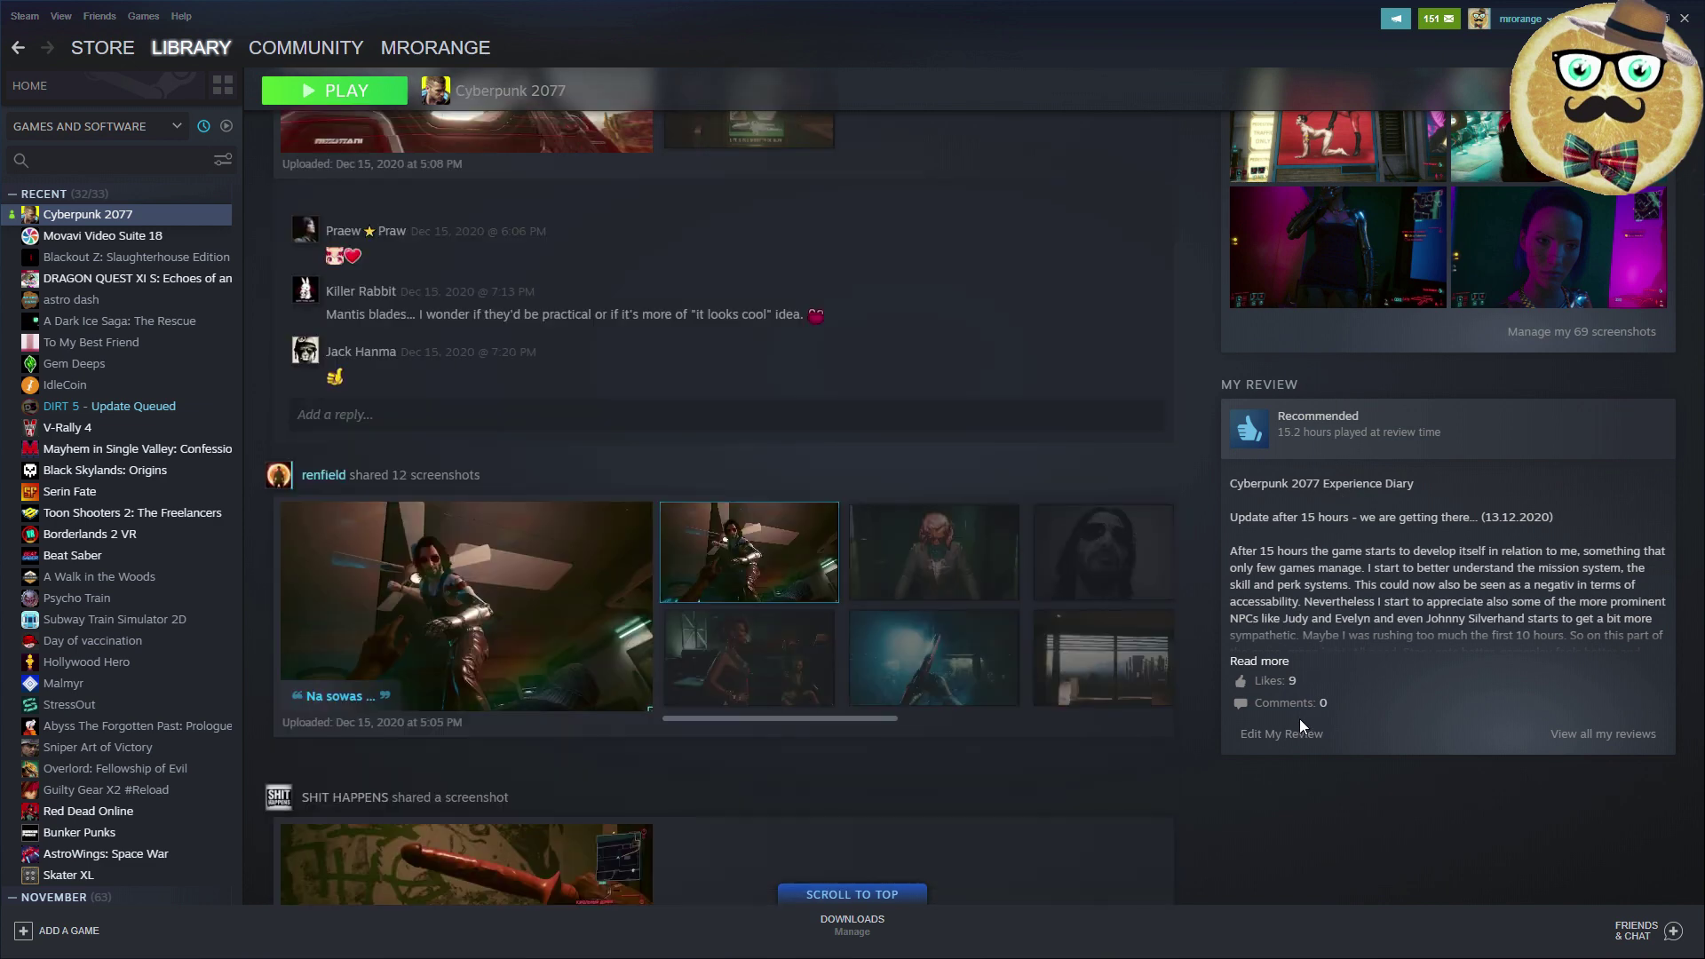
scroll(1299, 719, "up", 1)
scroll(1312, 713, "up", 5)
scroll(1323, 676, "up", 5)
scroll(1315, 638, "up", 5)
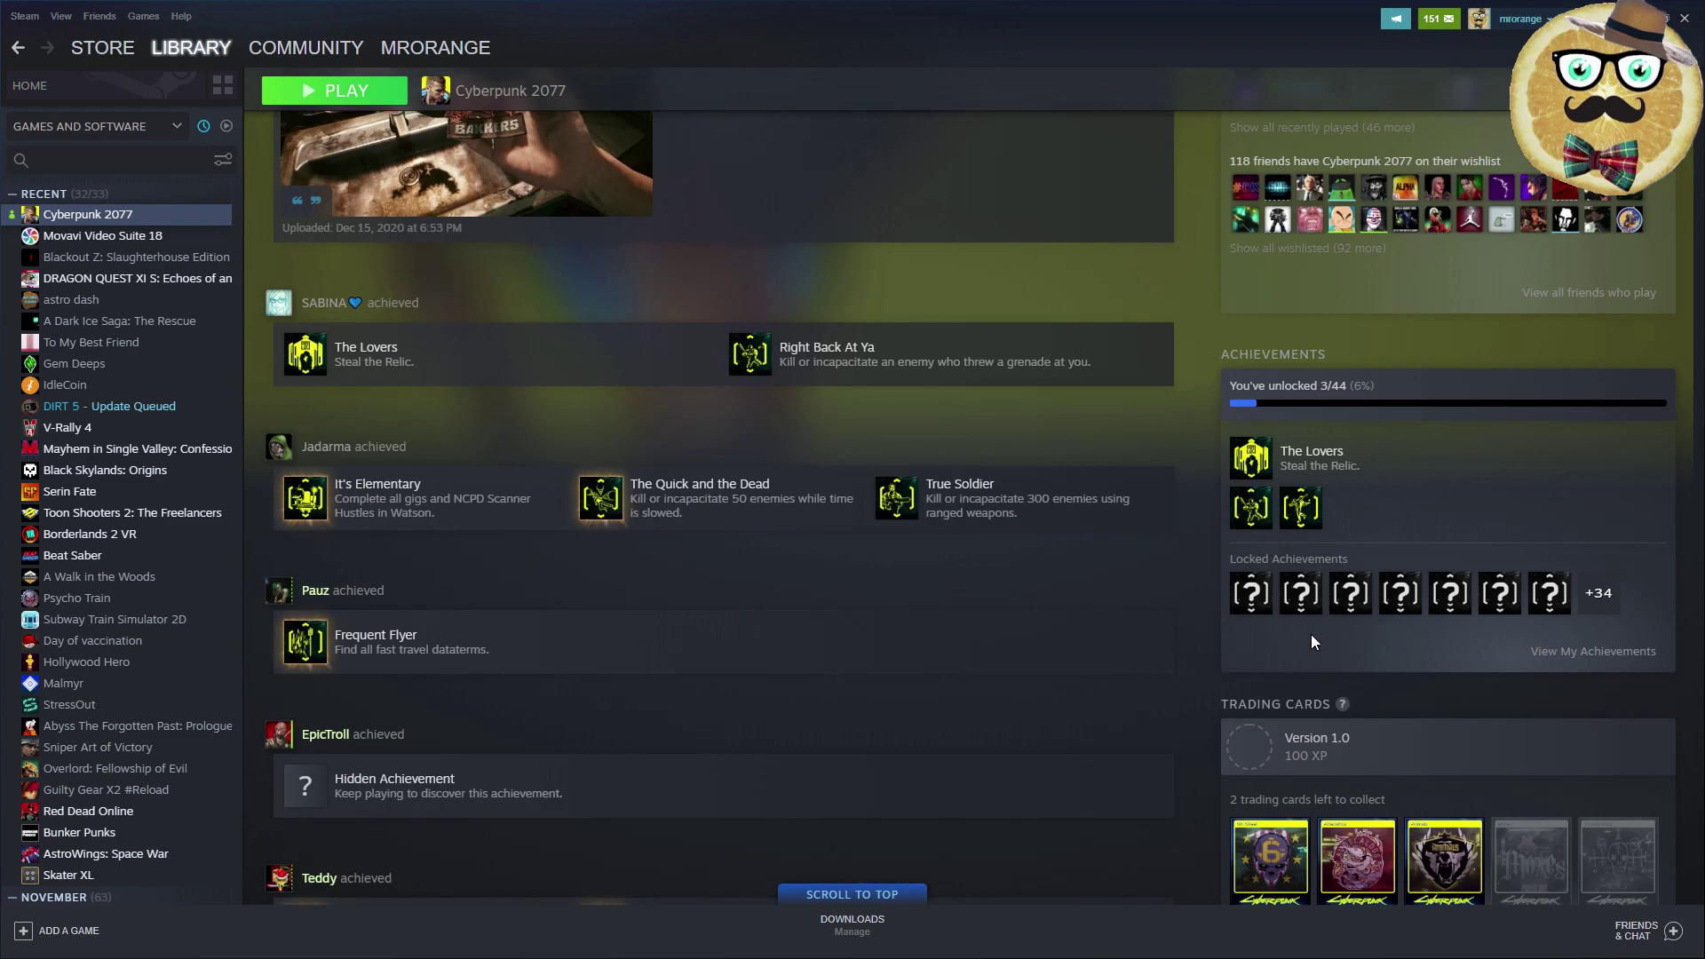
scroll(1311, 634, "up", 5)
scroll(1086, 460, "up", 3)
scroll(1144, 563, "up", 2)
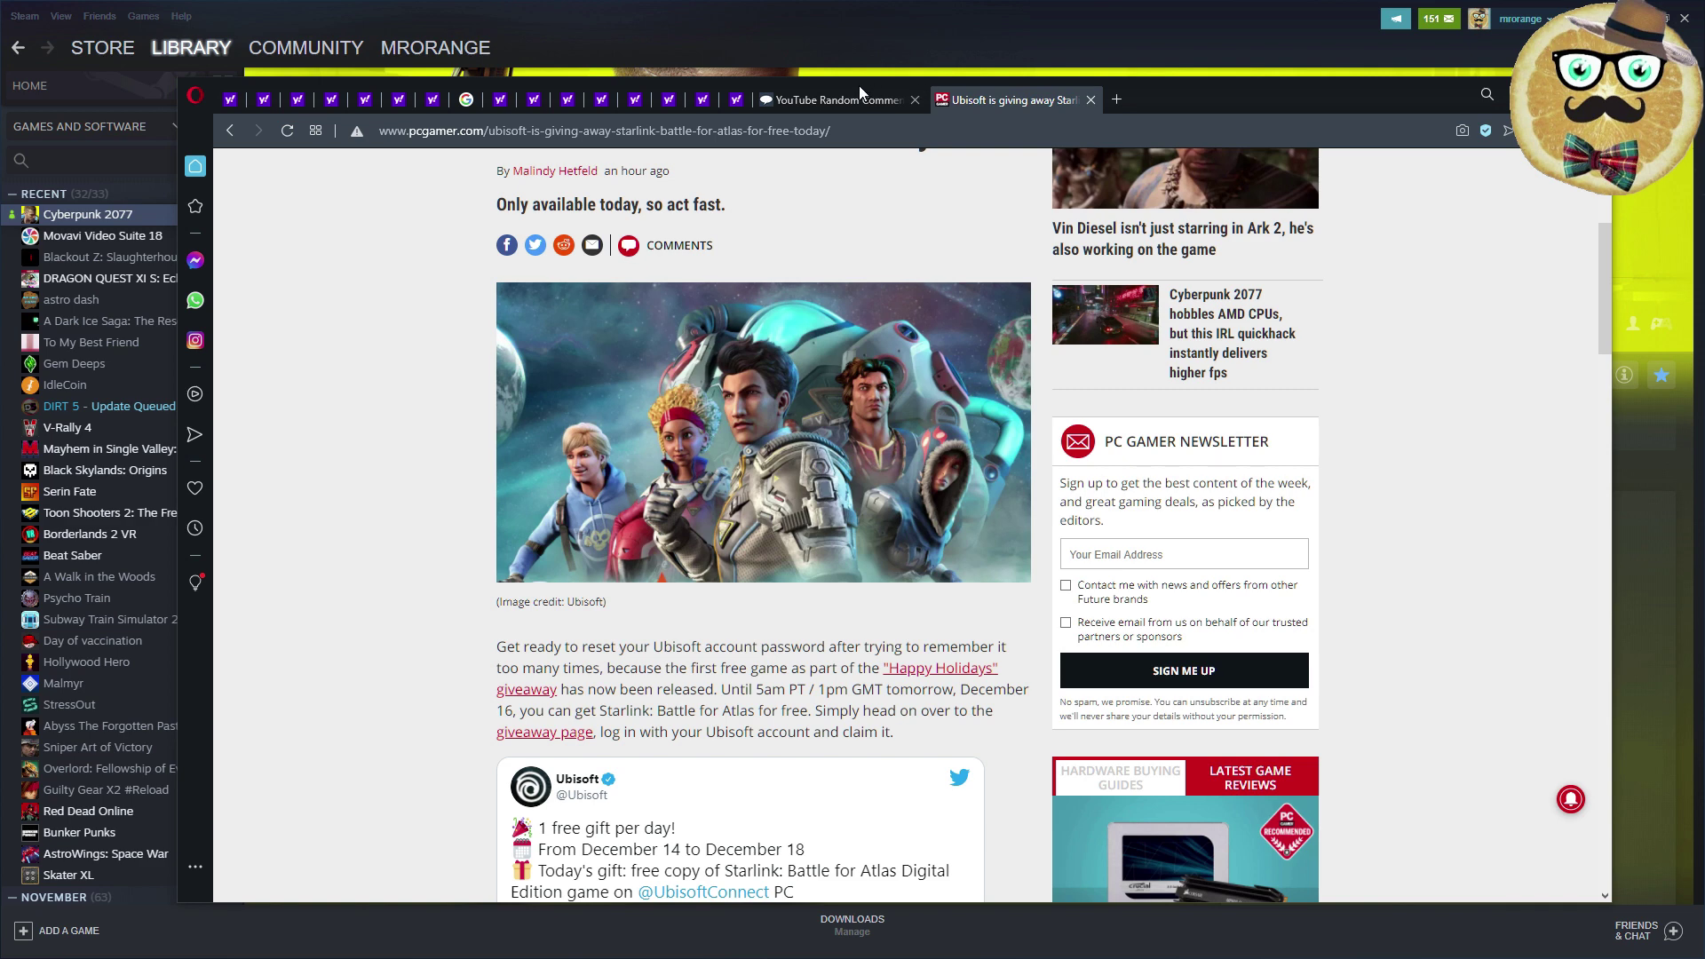
Switch to the YouTube Random Comment Picker page showing the video URL and 81 unique commenters
left_click(827, 101)
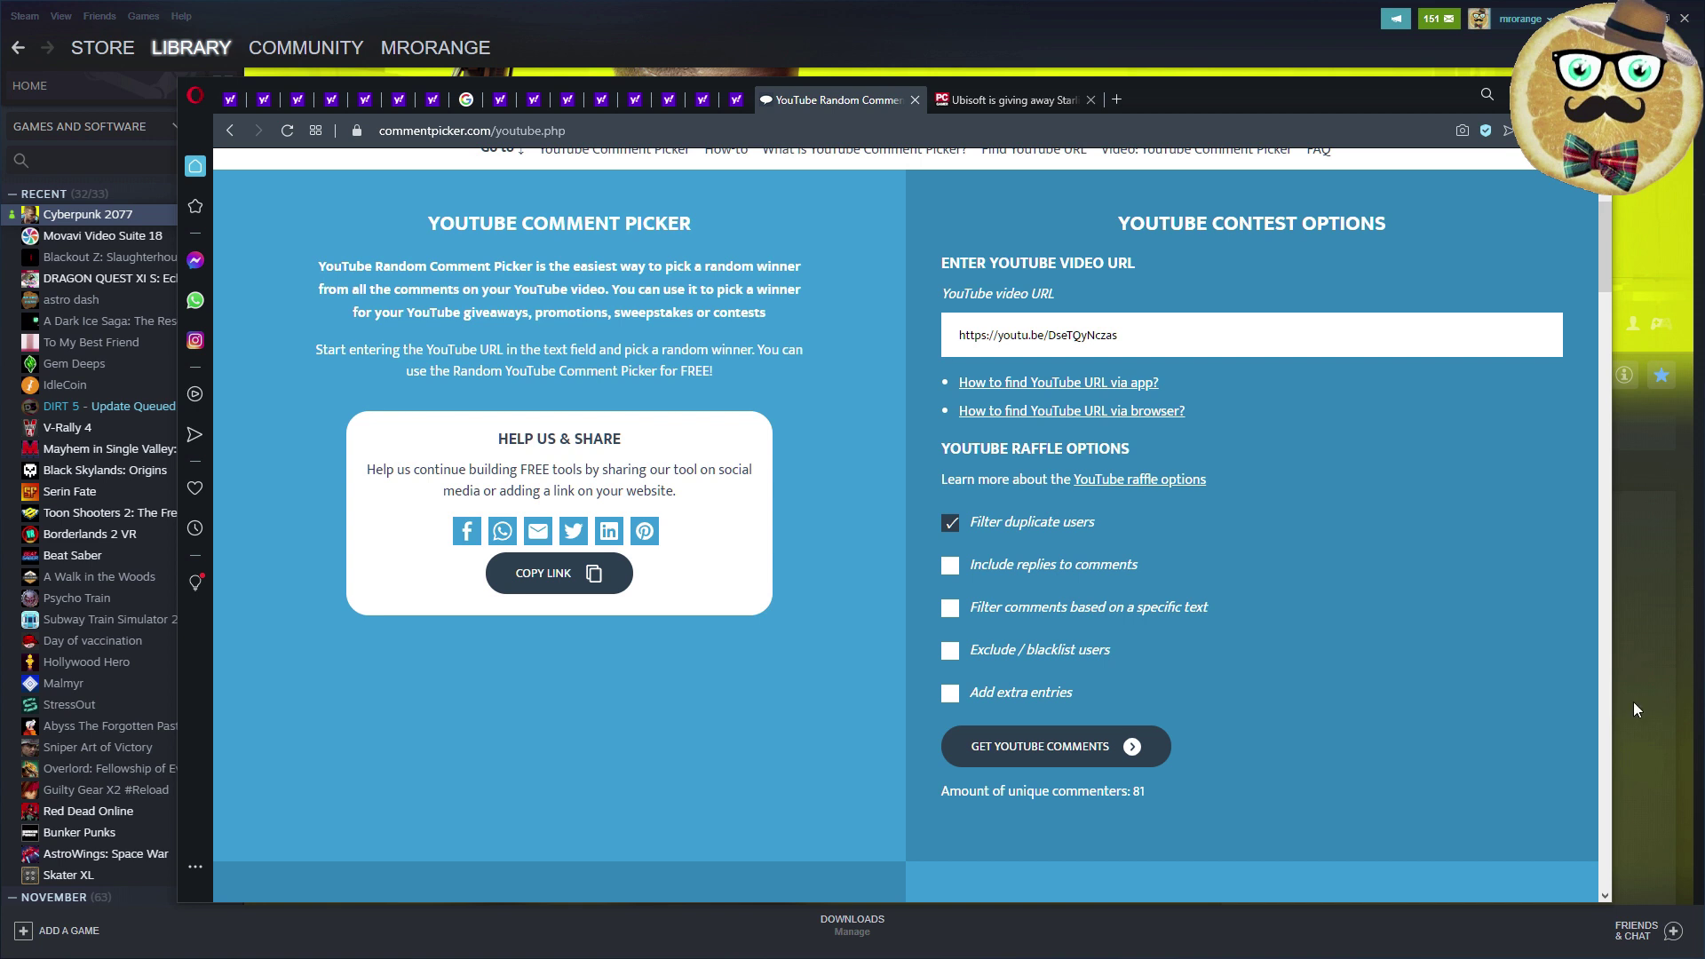
Fetch the video's YouTube comments and run the raffle to draw a random winner
left_click(1056, 750)
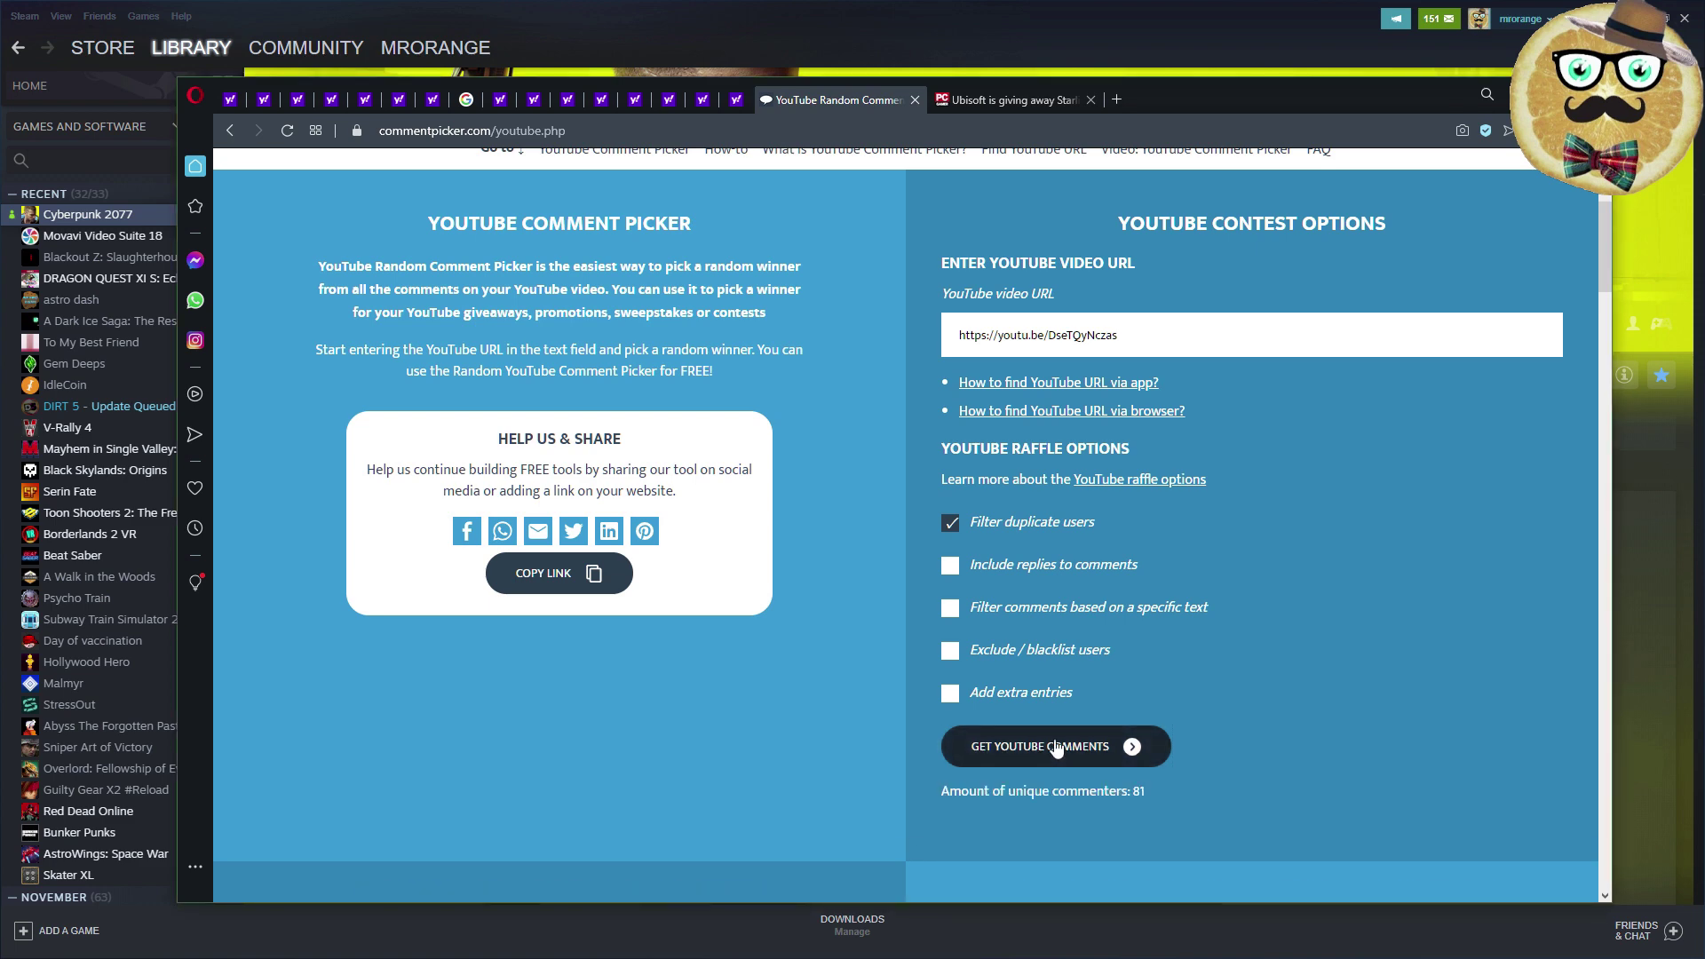
scroll(630, 688, "down", 3)
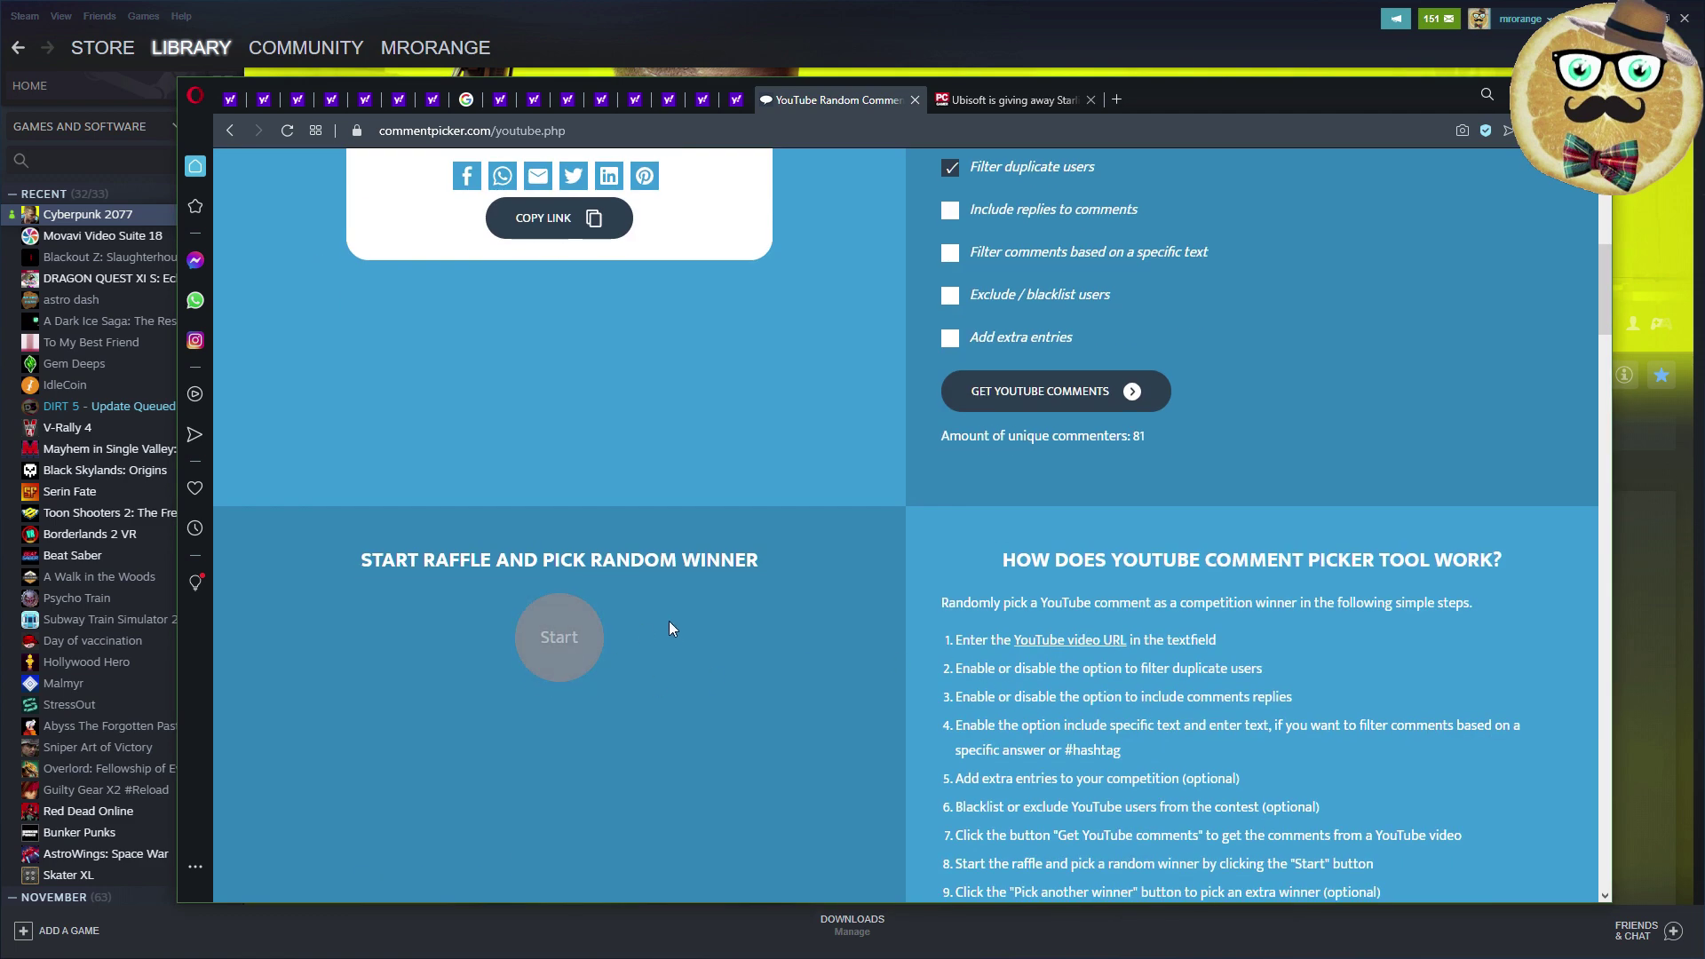
scroll(673, 625, "down", 2)
left_click(534, 375)
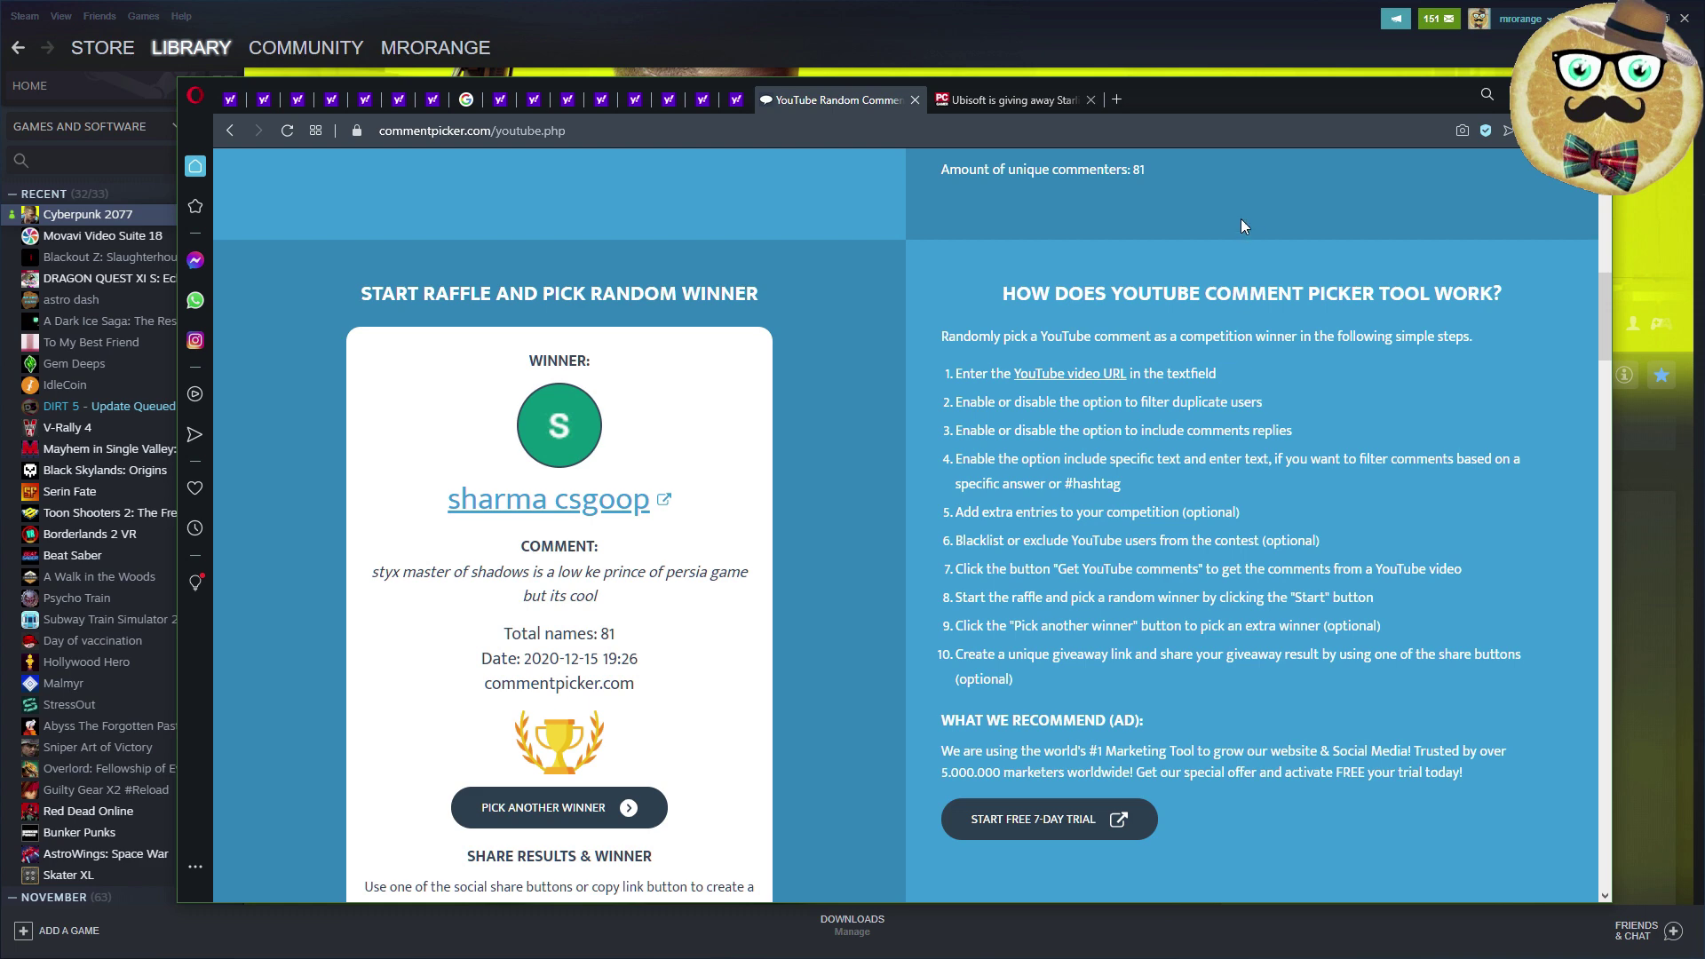
Minimize Opera to bring back Steam's Cyberpunk 2077 library page
left_click(1018, 17)
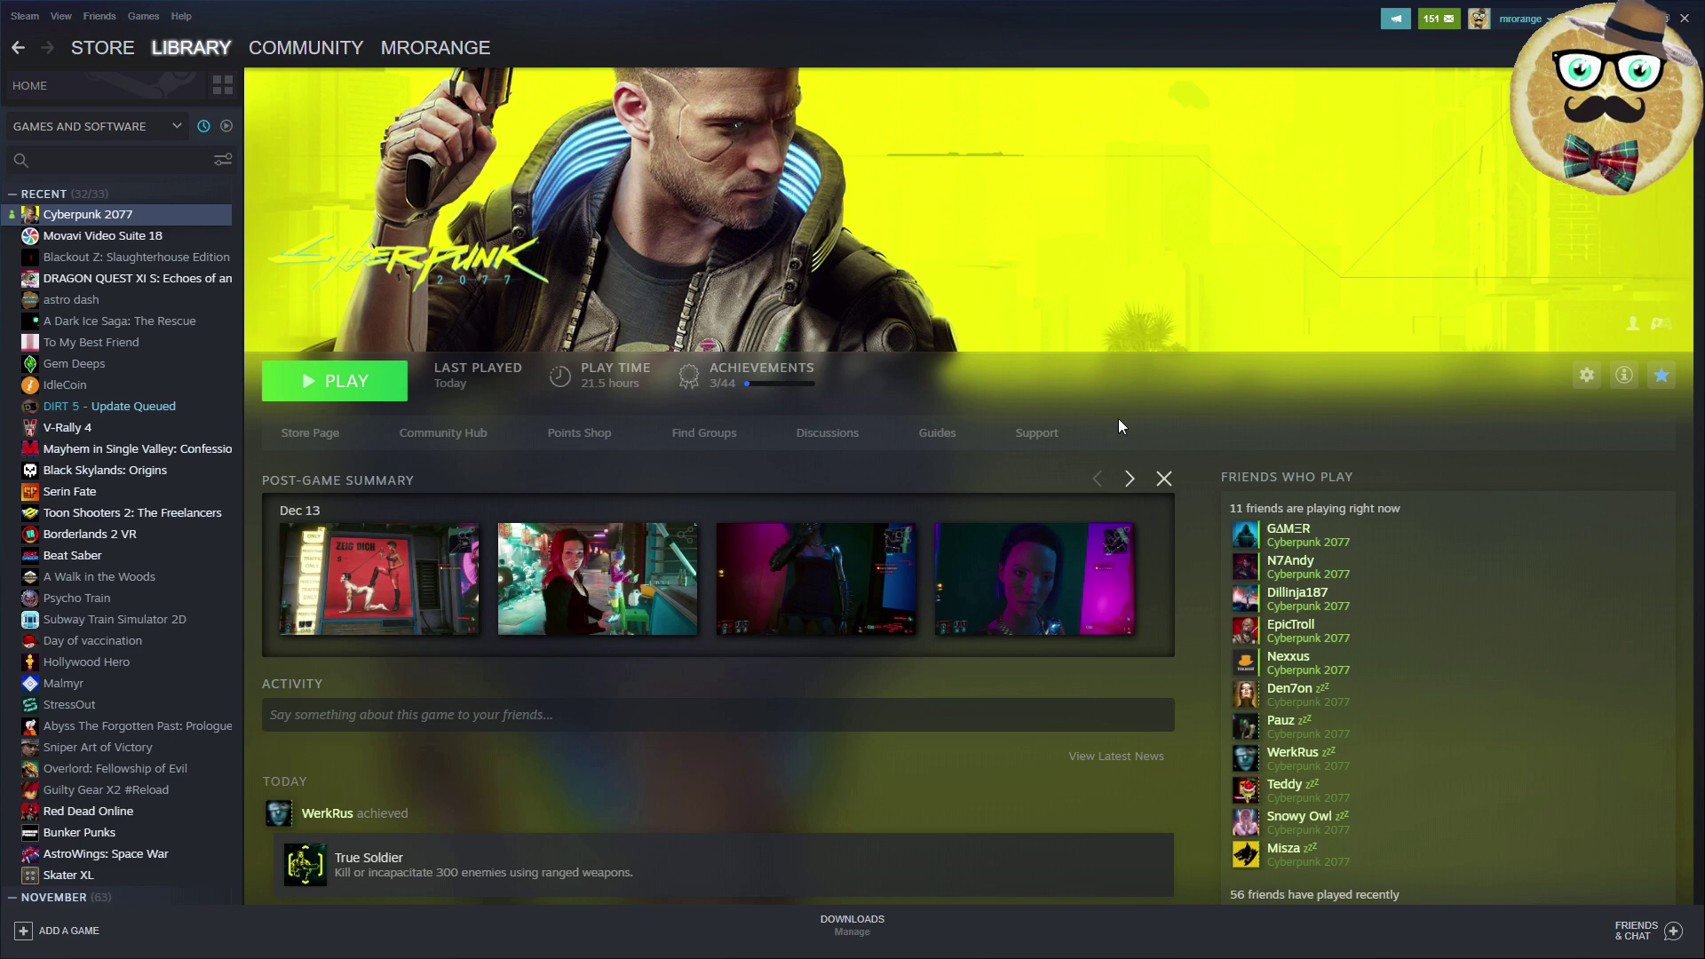
scroll(1120, 446, "down", 5)
scroll(1117, 451, "down", 3)
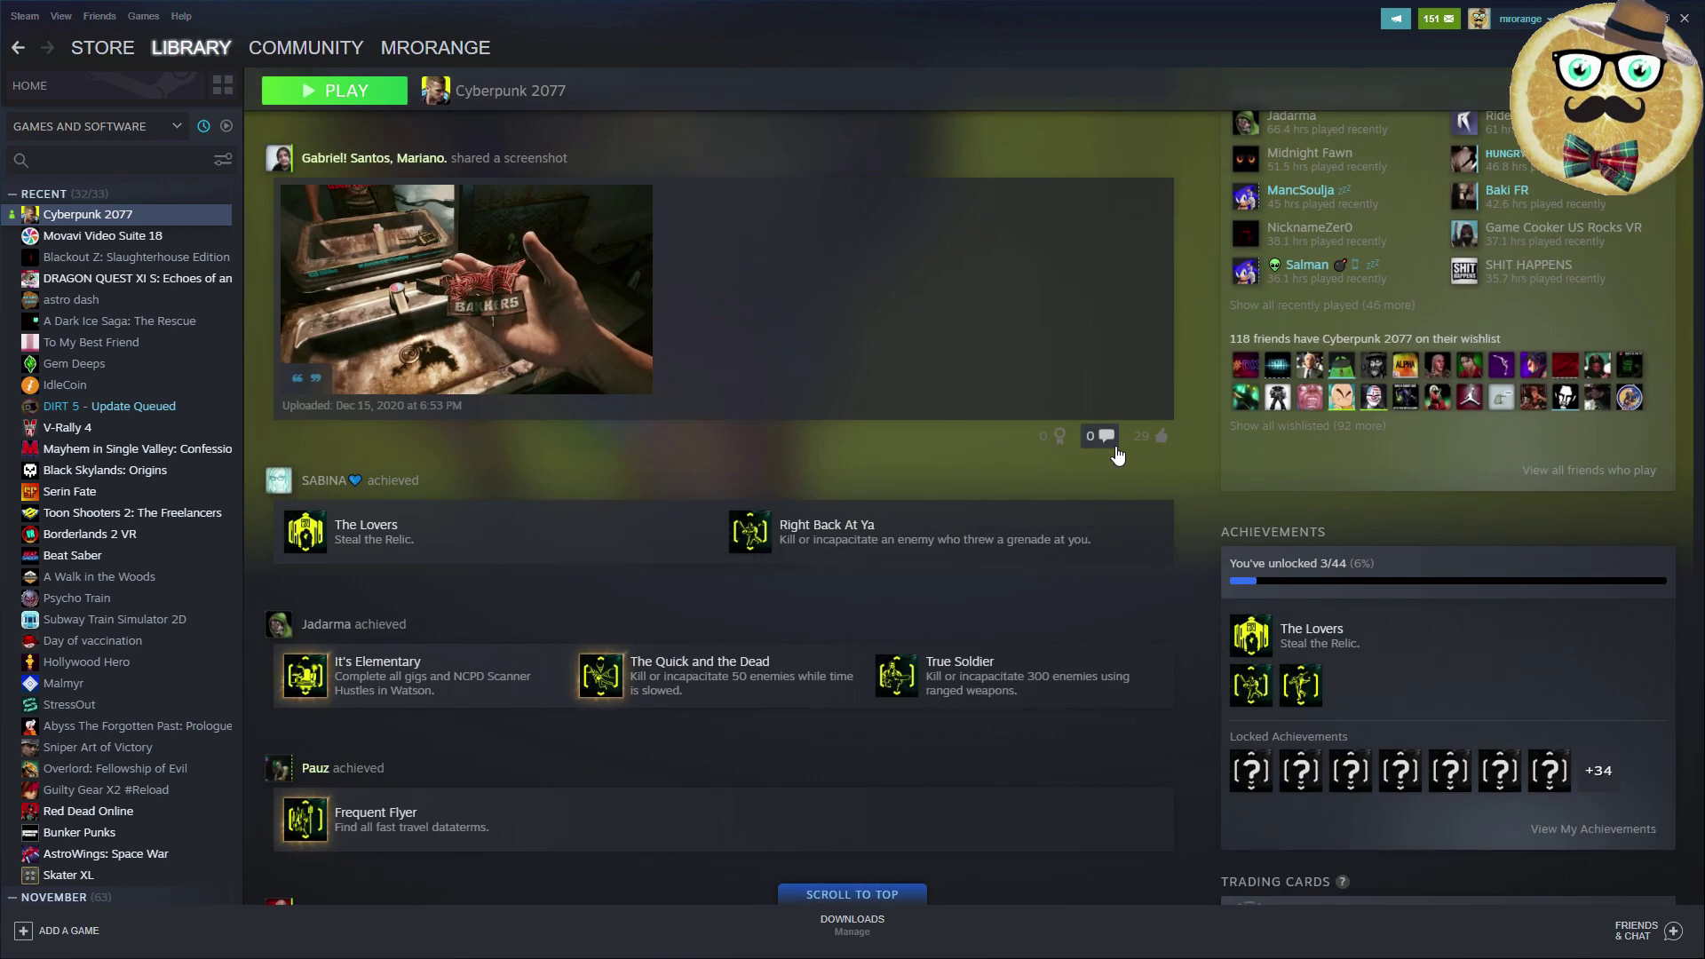